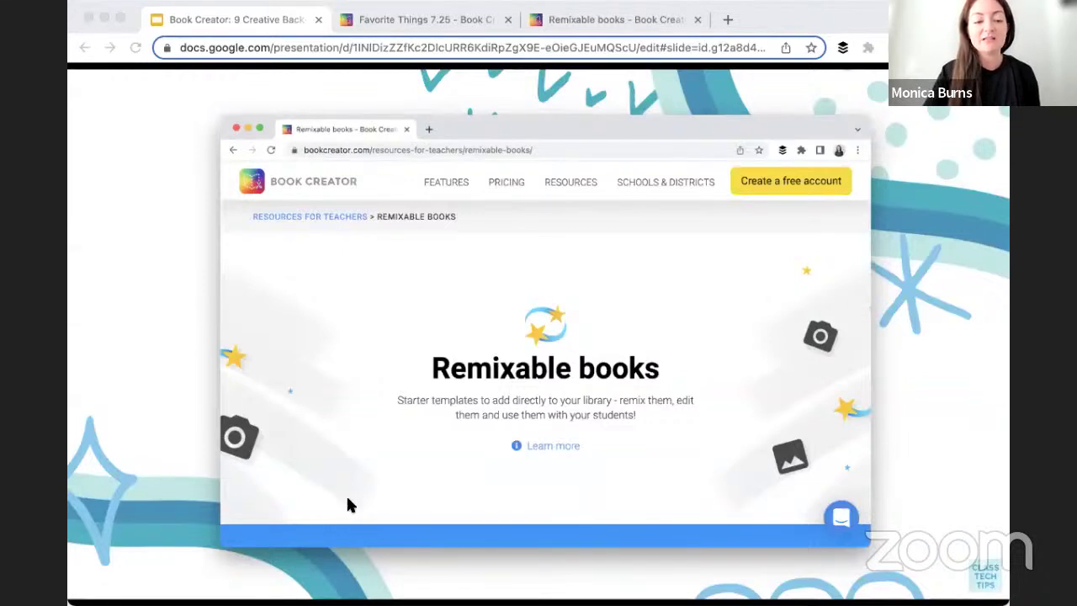
Advance the presentation to the portfolio slide and open the Digital Portfolio template from the Remixable books page, dismissing its introduction
key(Right)
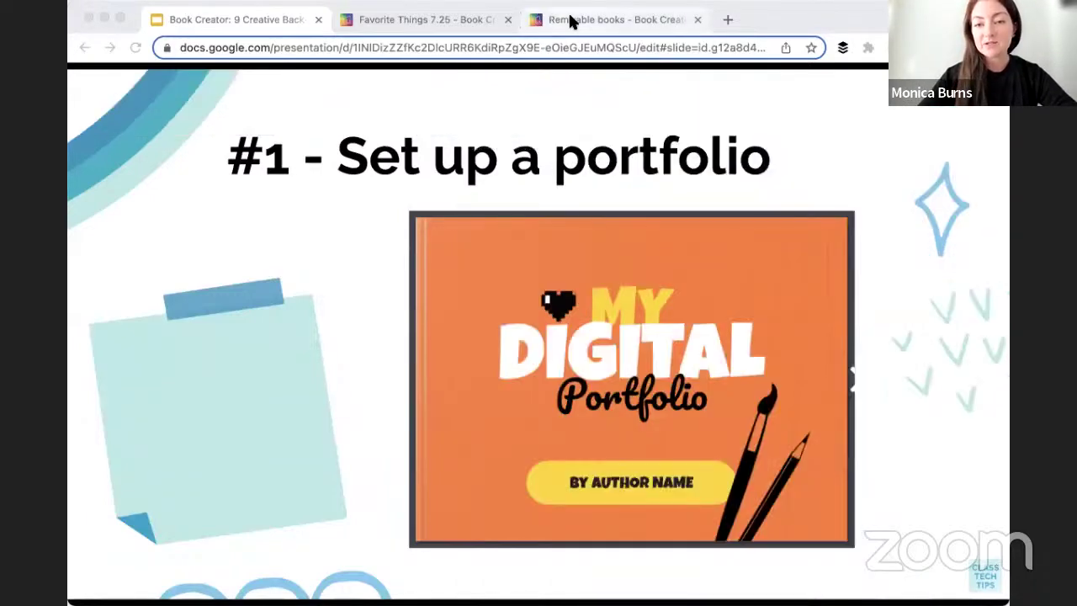
click(570, 17)
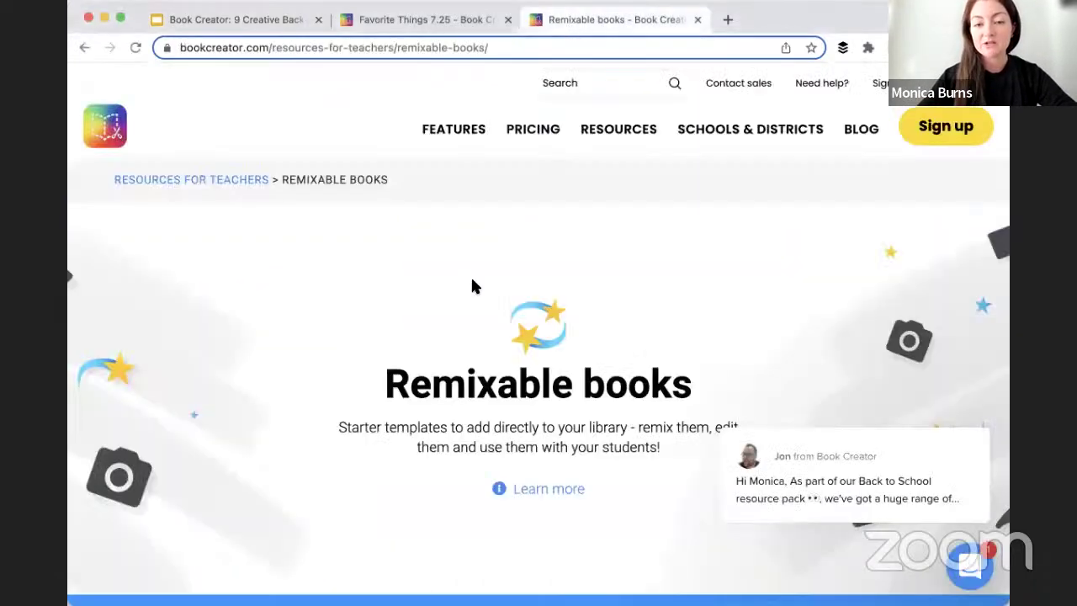
scroll(471, 286, down, 5)
scroll(471, 286, down, 3)
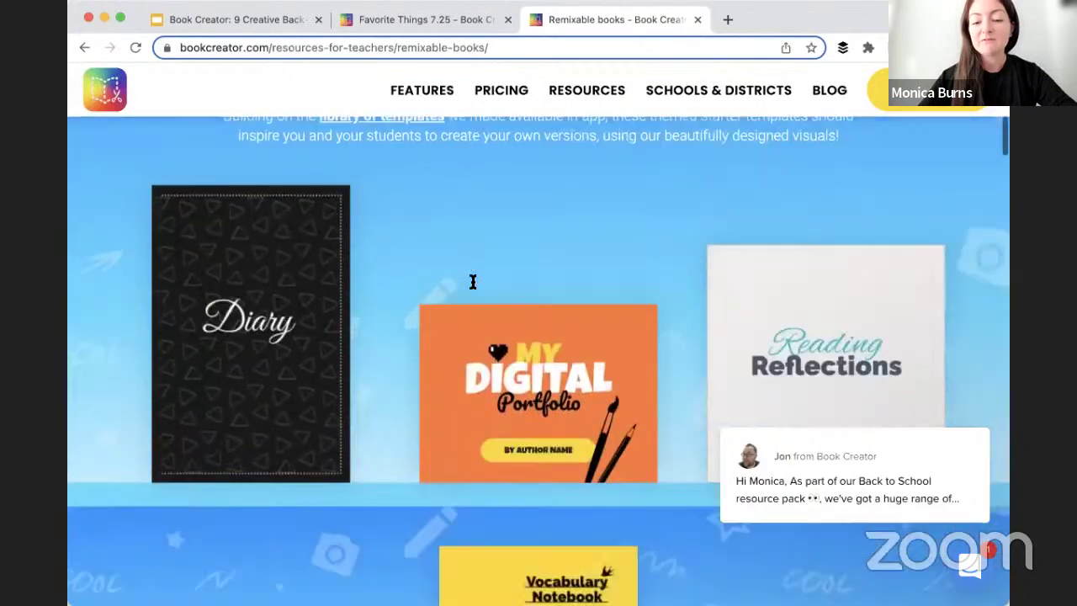
click(580, 394)
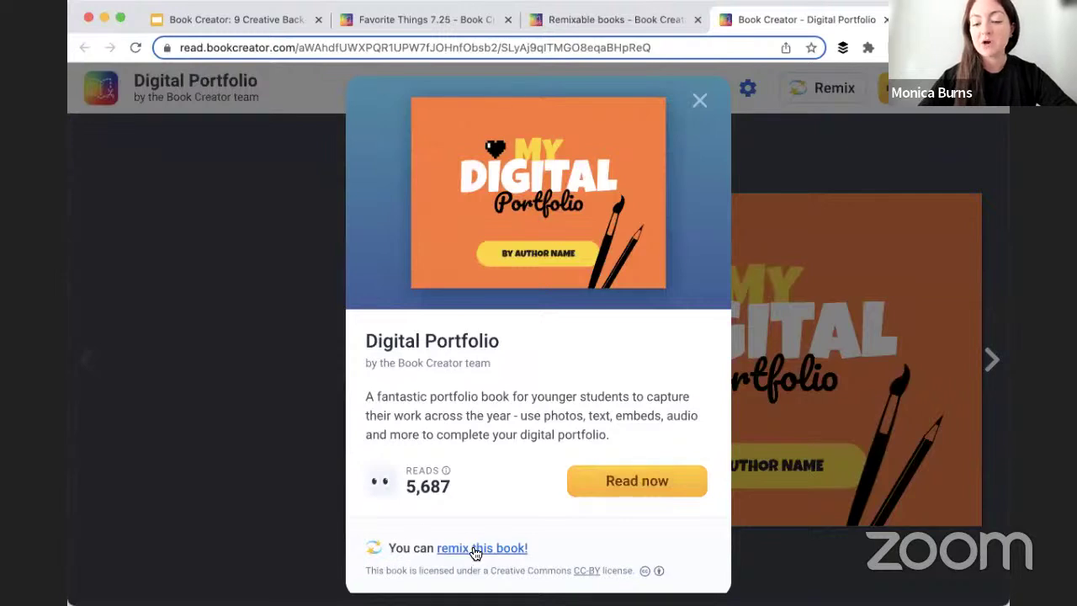
click(699, 100)
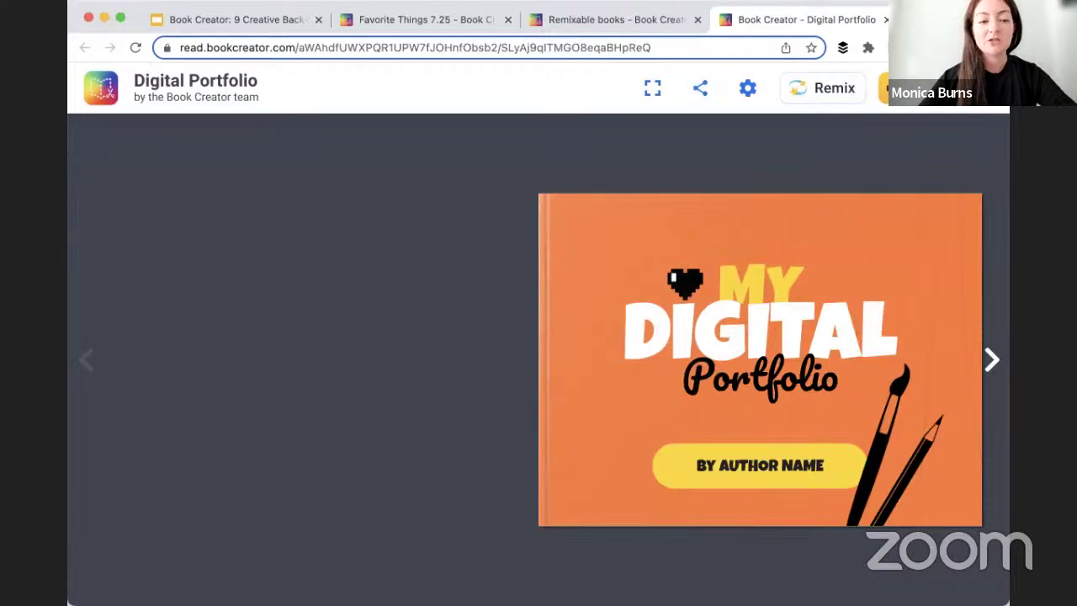
Page forward through the Digital Portfolio book to the "Books I've Made" spread
click(991, 362)
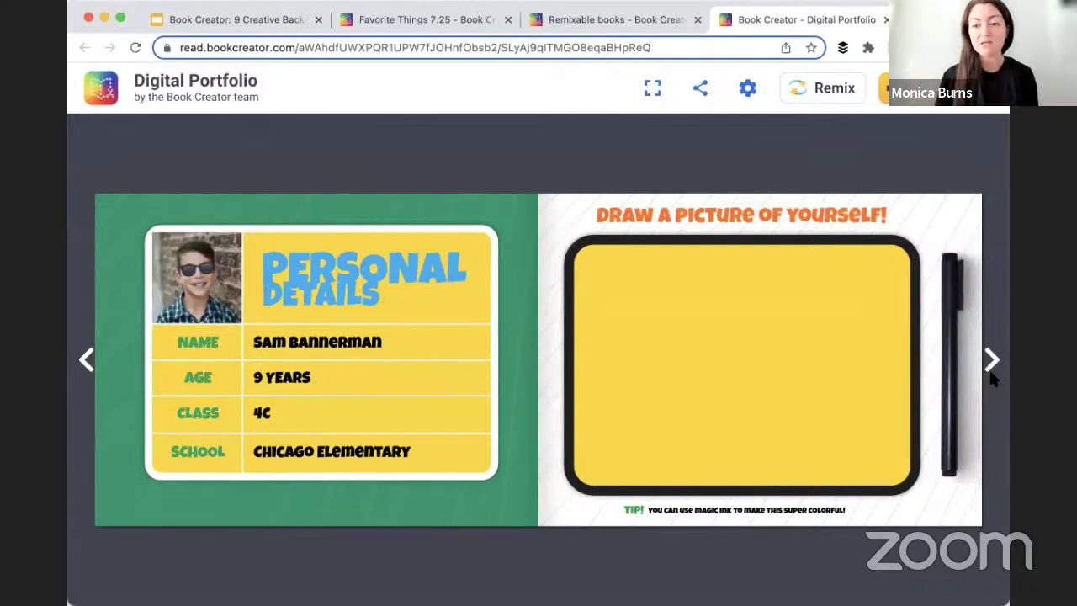
click(991, 360)
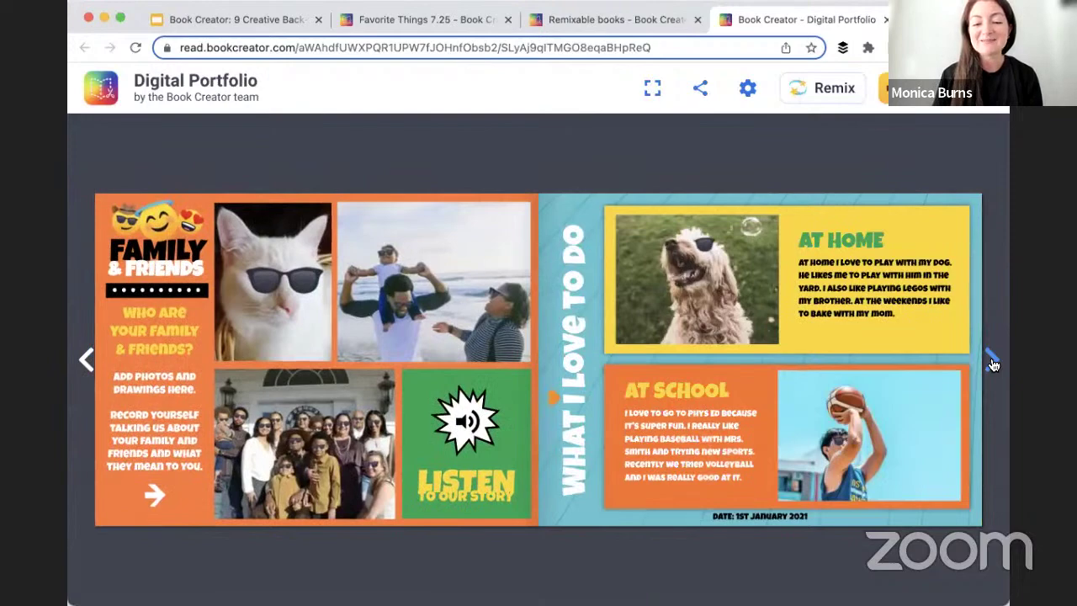
click(992, 362)
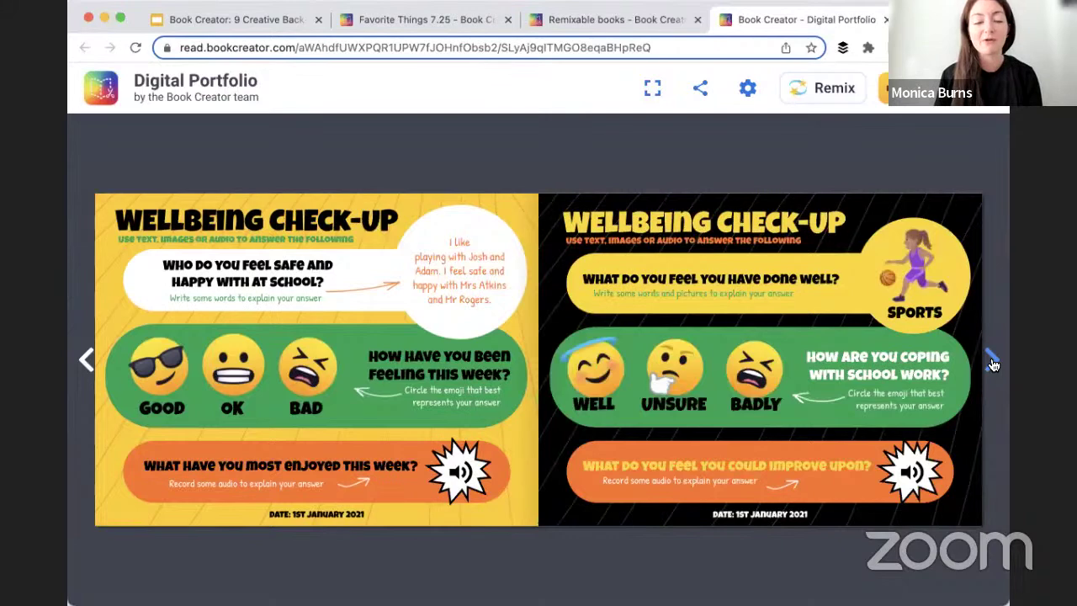
click(992, 363)
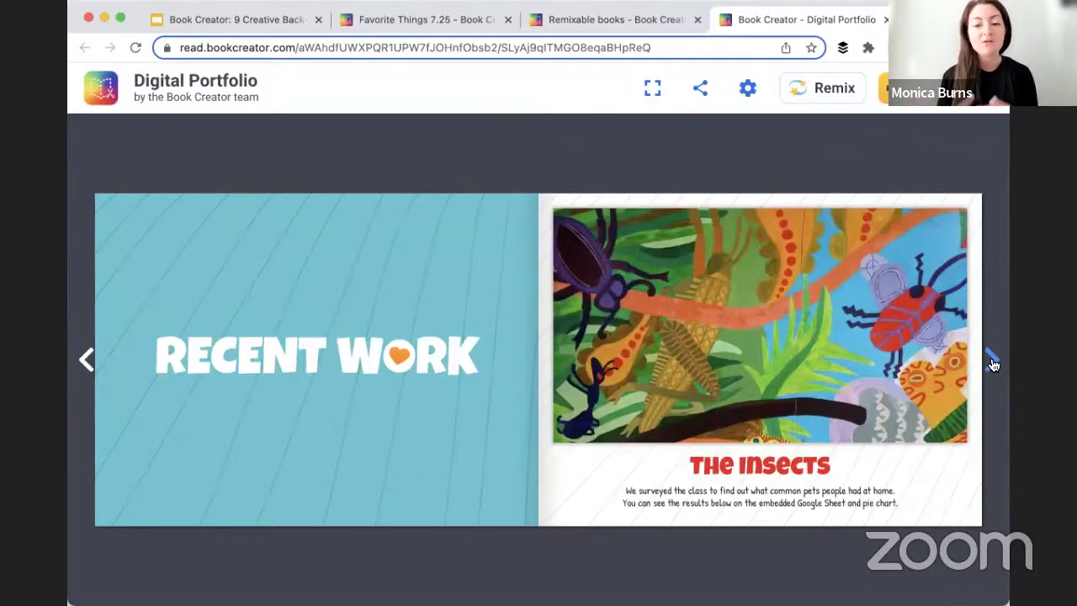
click(993, 363)
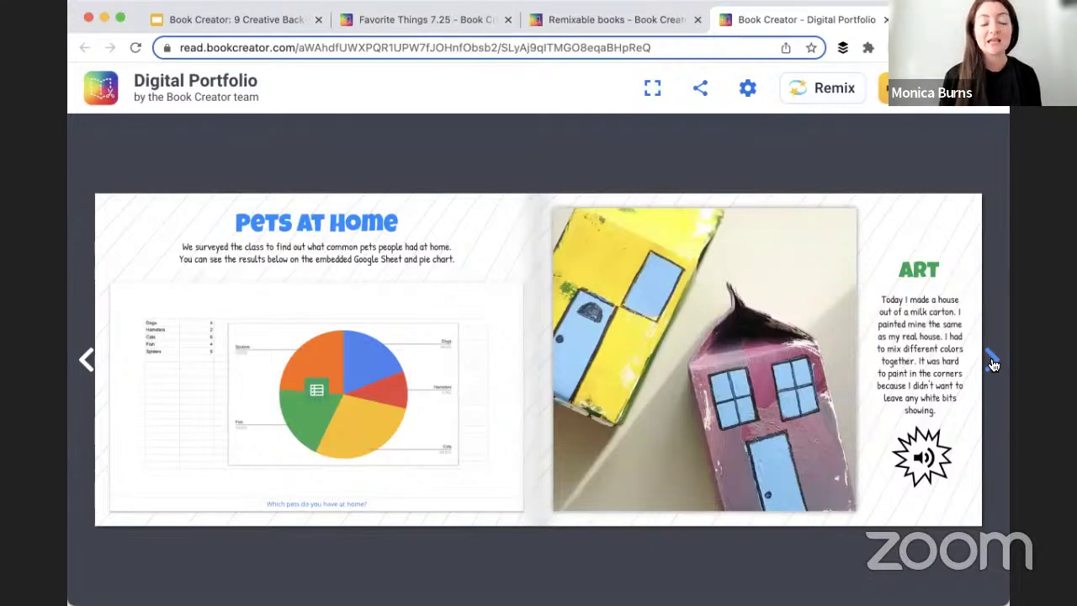
click(992, 364)
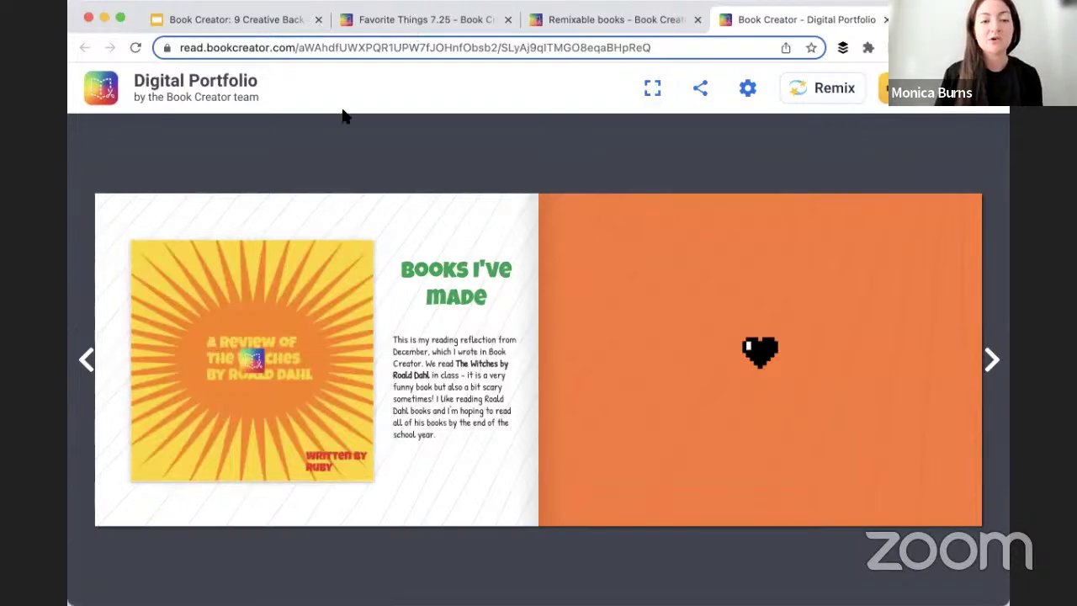
Look over the Book Creator templates on the Remixable books page
click(643, 21)
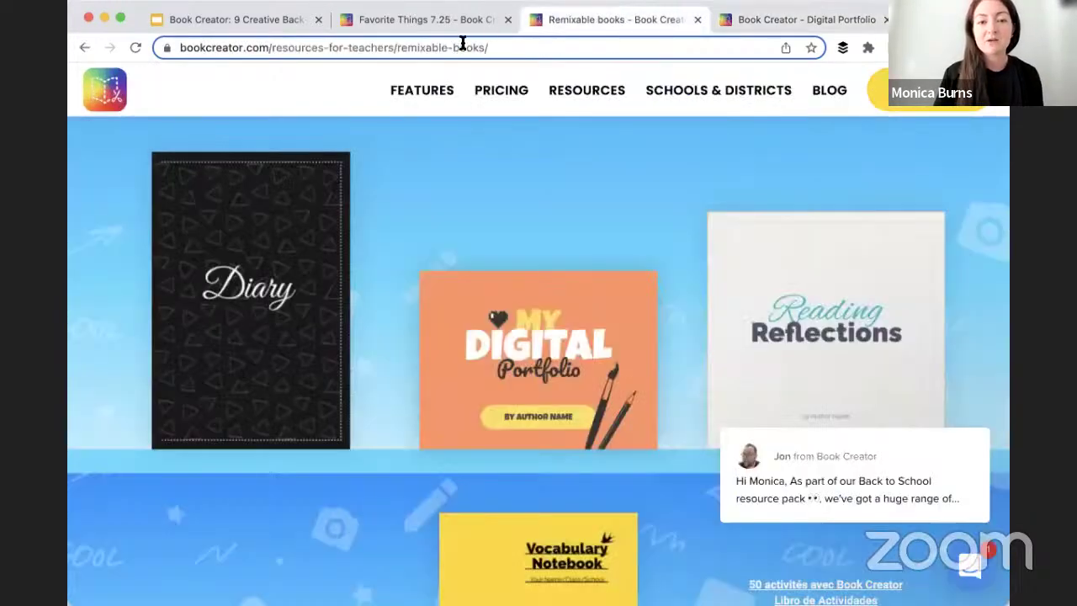
scroll(452, 250, up, 5)
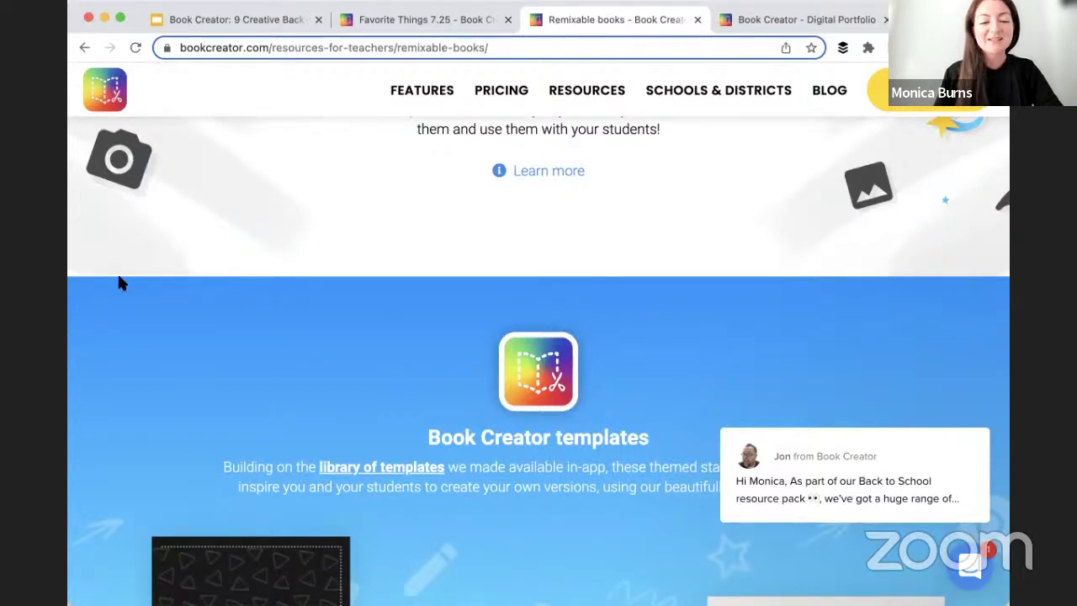
scroll(493, 266, down, 5)
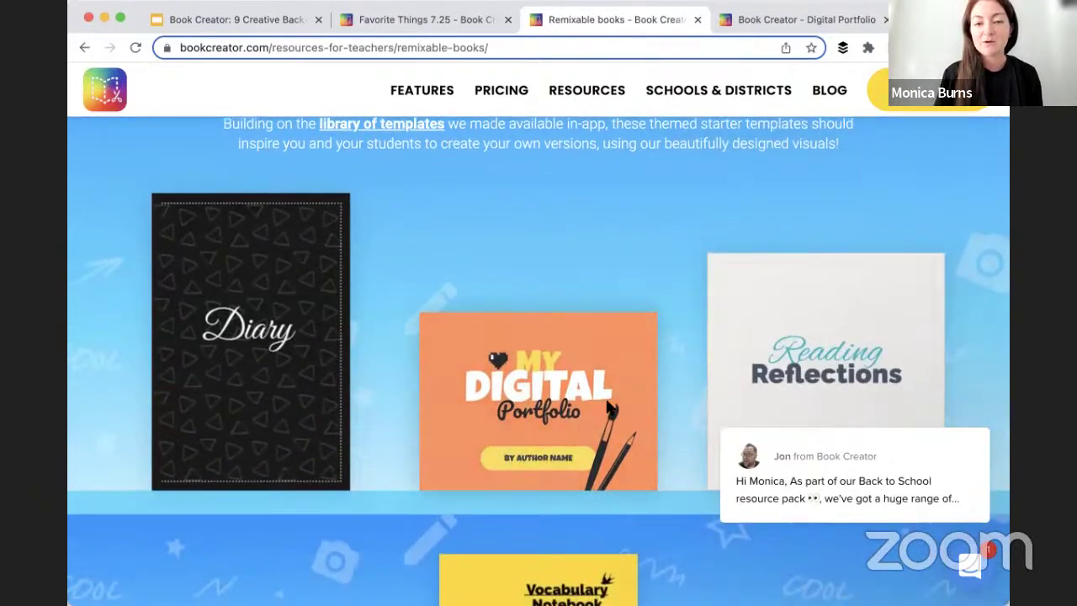
Return to the Digital Portfolio book and page back to its cover
click(759, 21)
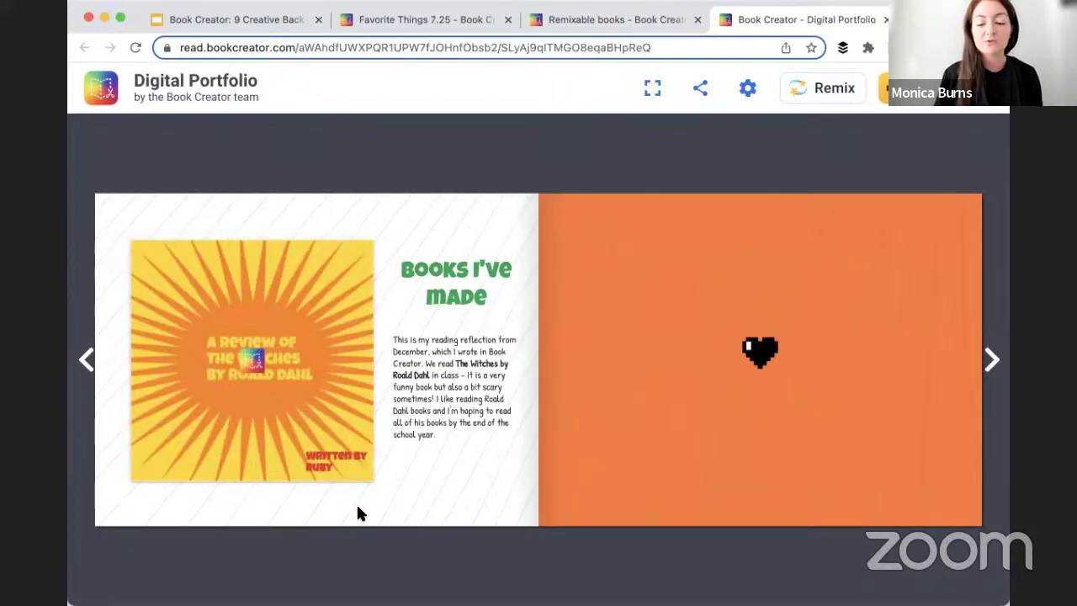
key(Left)
key(Left)
key(Left)
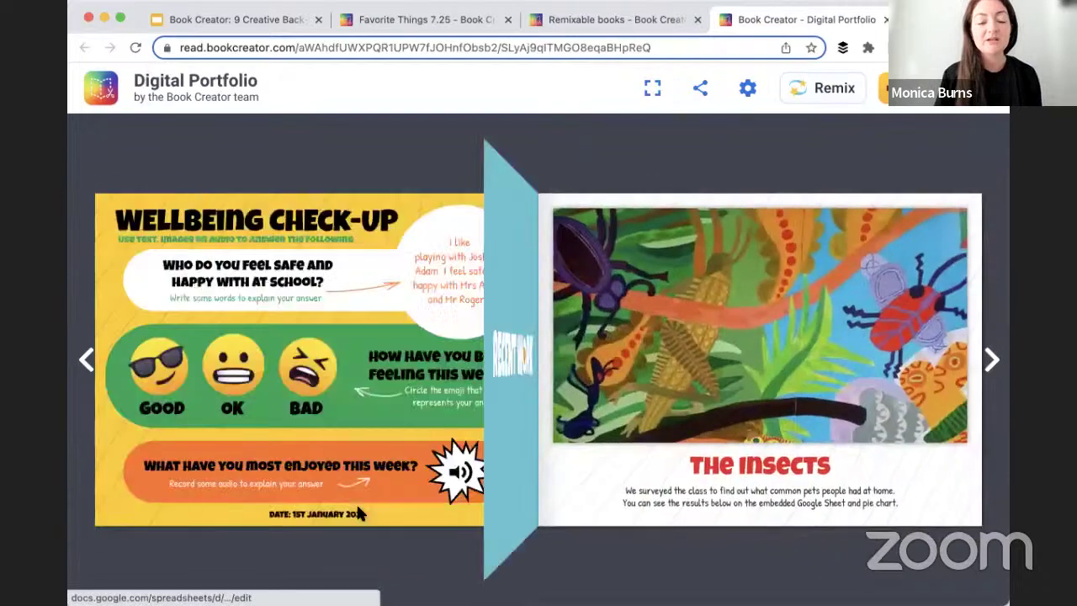
key(Left)
key(Left)
key(Left)
key(Left)
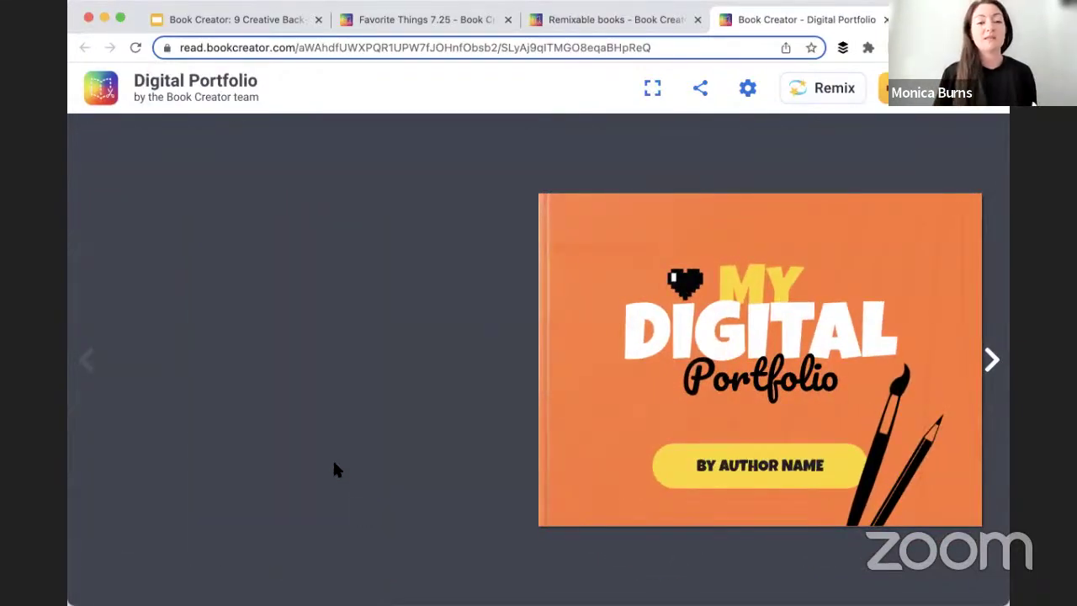
Advance the presentation to the favorite place slide and open the Travel Guide template from the Remixable books page, dismissing its introduction
click(209, 20)
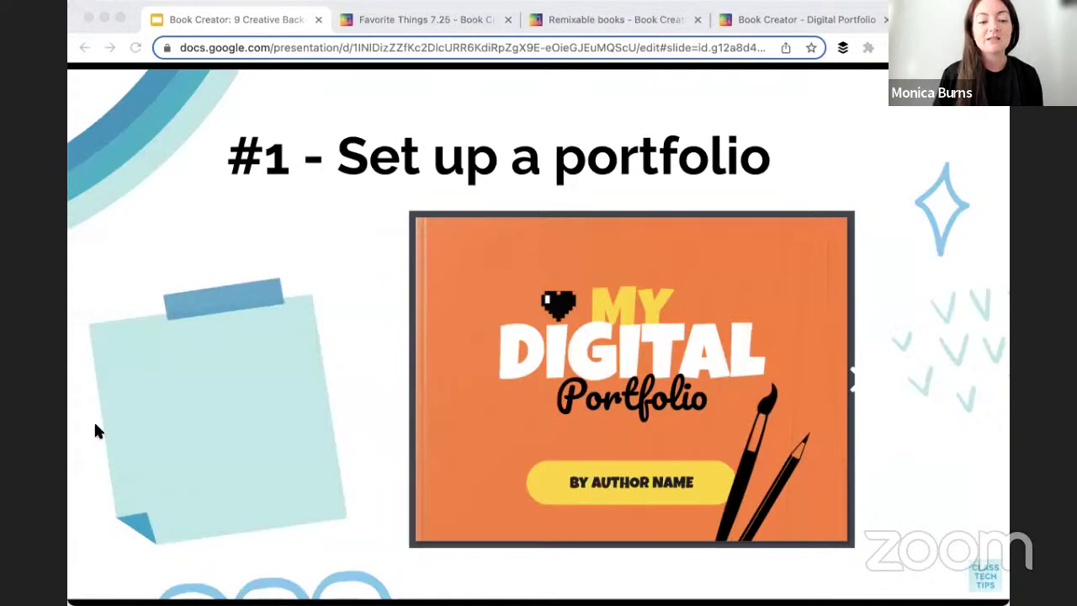
key(Right)
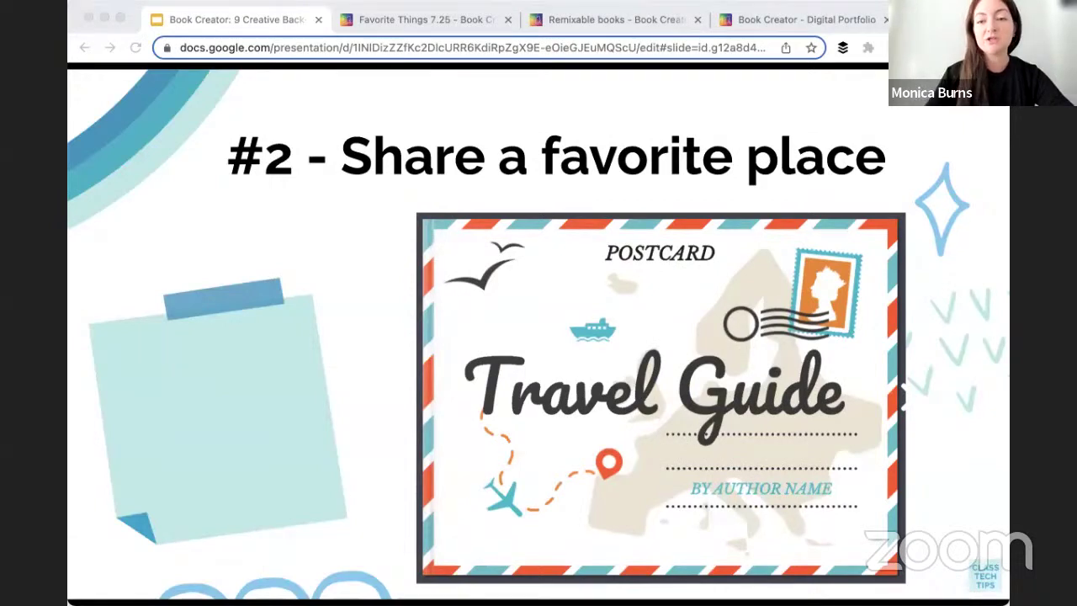
click(645, 19)
scroll(598, 143, down, 6)
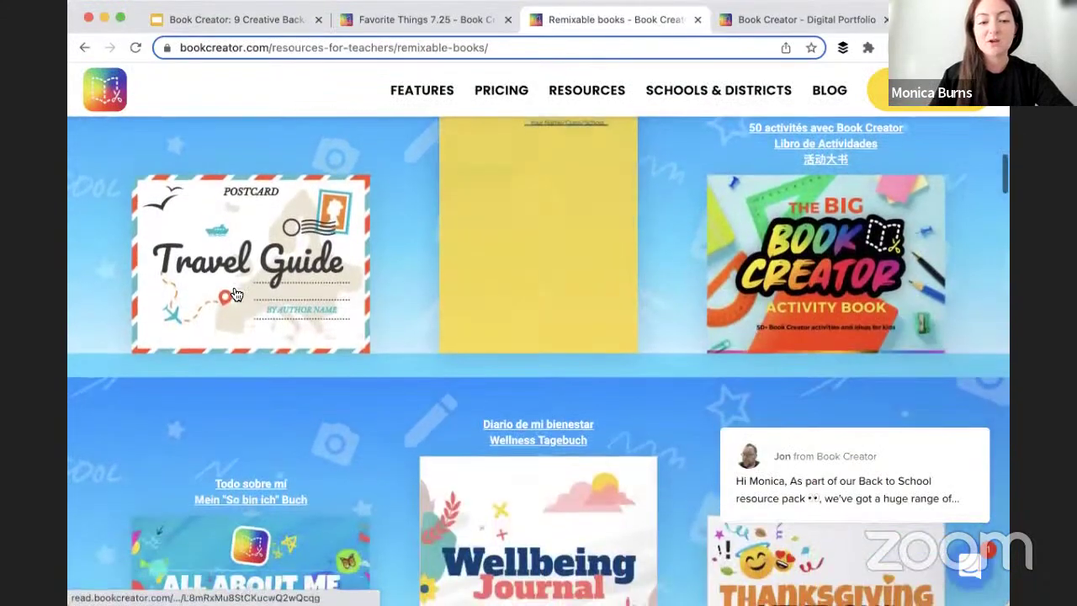
click(264, 242)
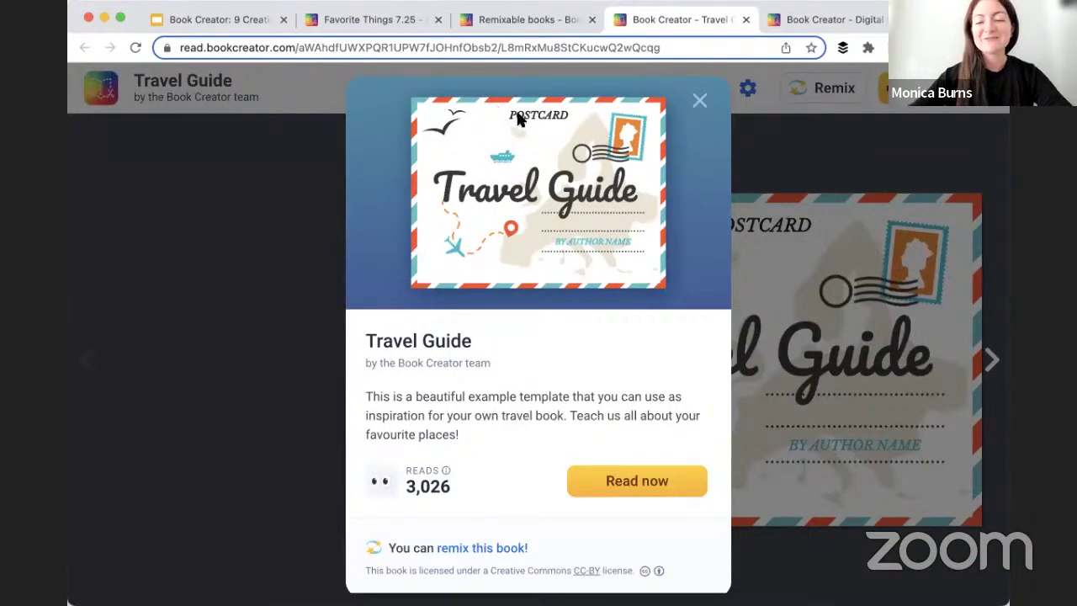
click(699, 101)
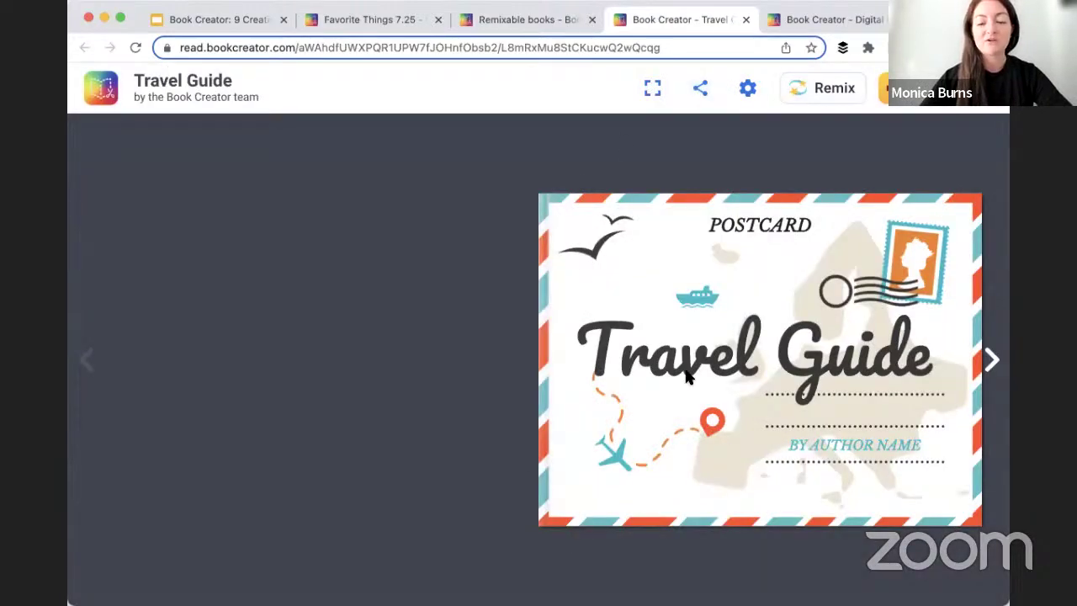
Page through the Travel Guide book to the "Where is Bristol?" spread and back to its cover
click(989, 364)
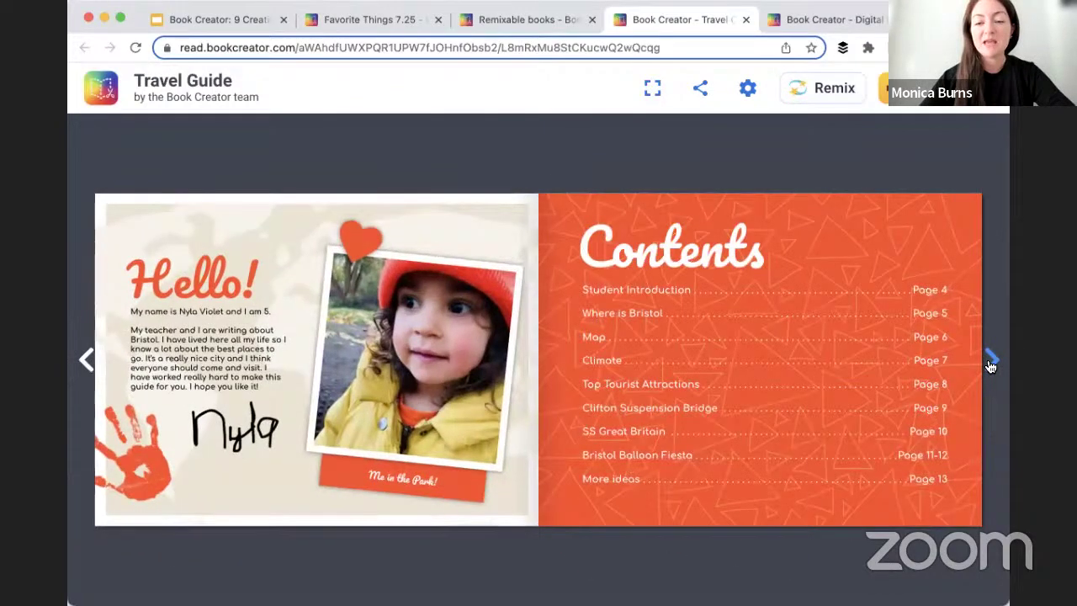
click(990, 364)
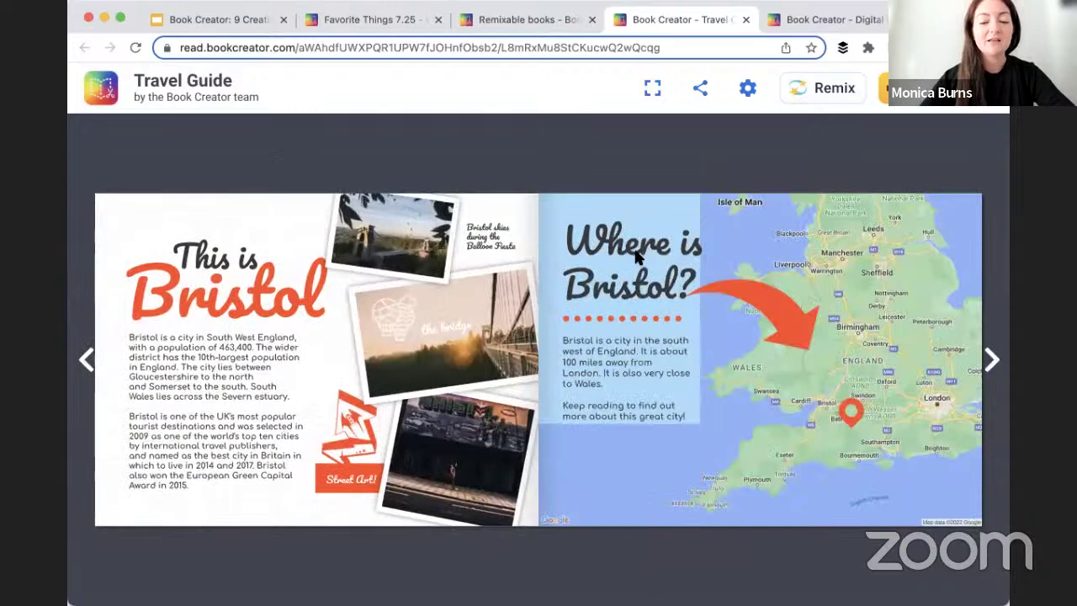
click(86, 361)
click(86, 361)
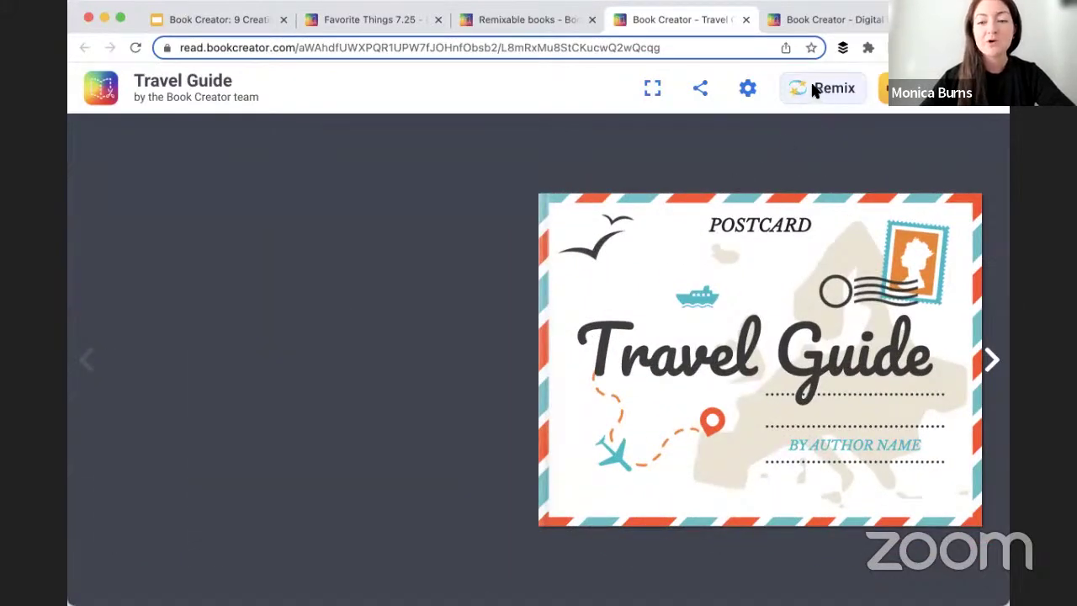
Remix the Travel Guide book by adding an editable copy to the My Books library
click(547, 20)
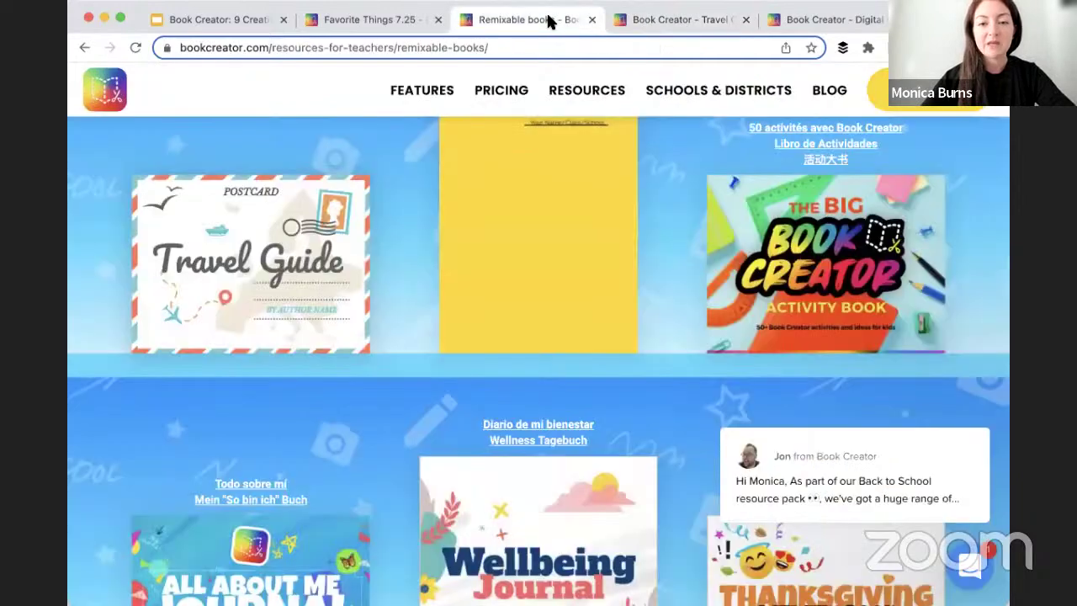
click(658, 23)
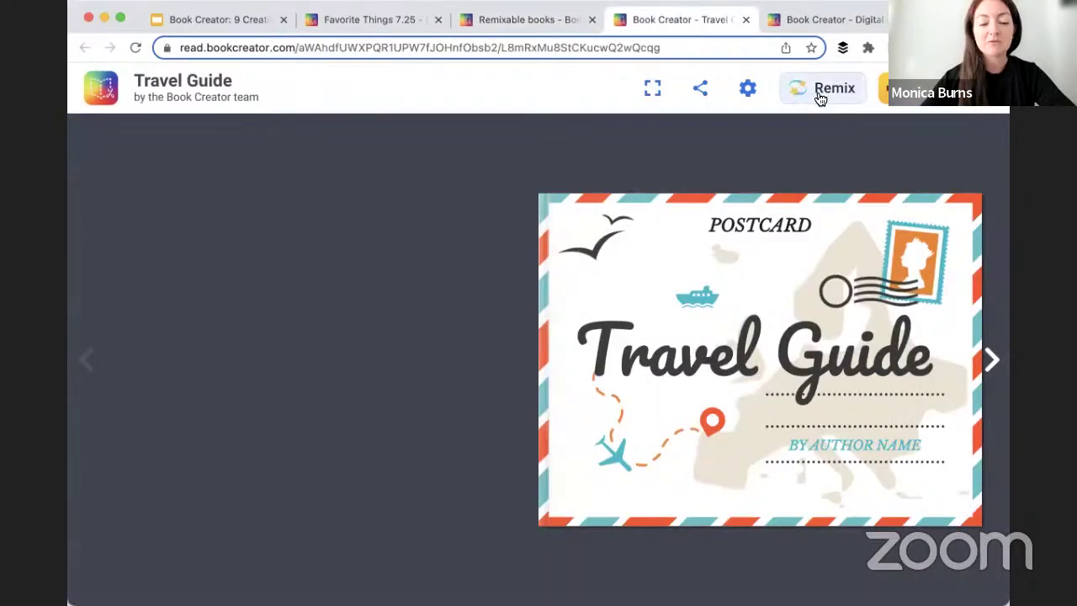
click(821, 98)
click(509, 429)
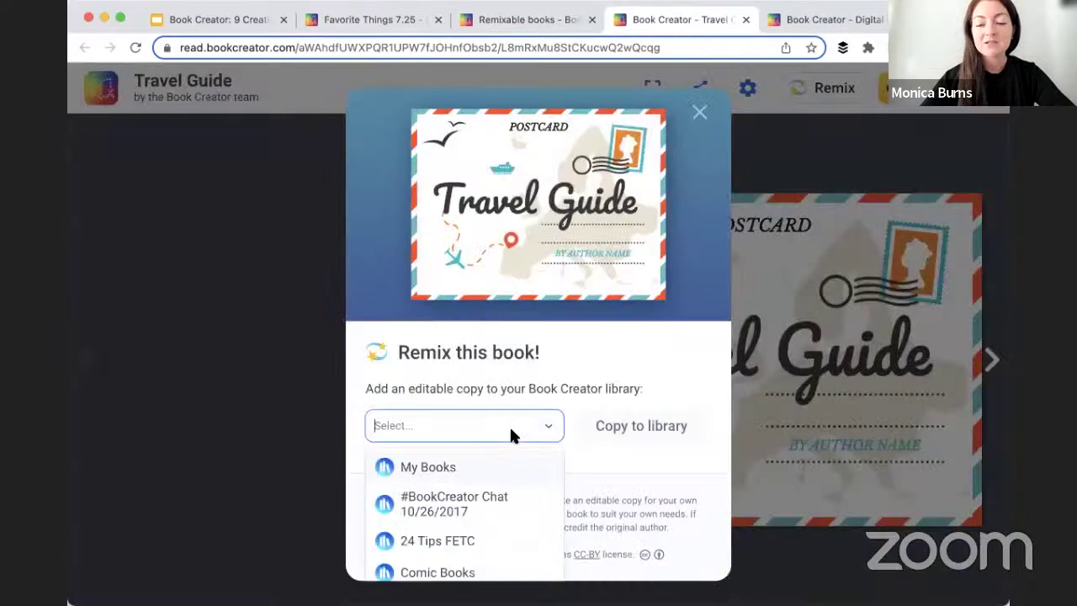
click(428, 464)
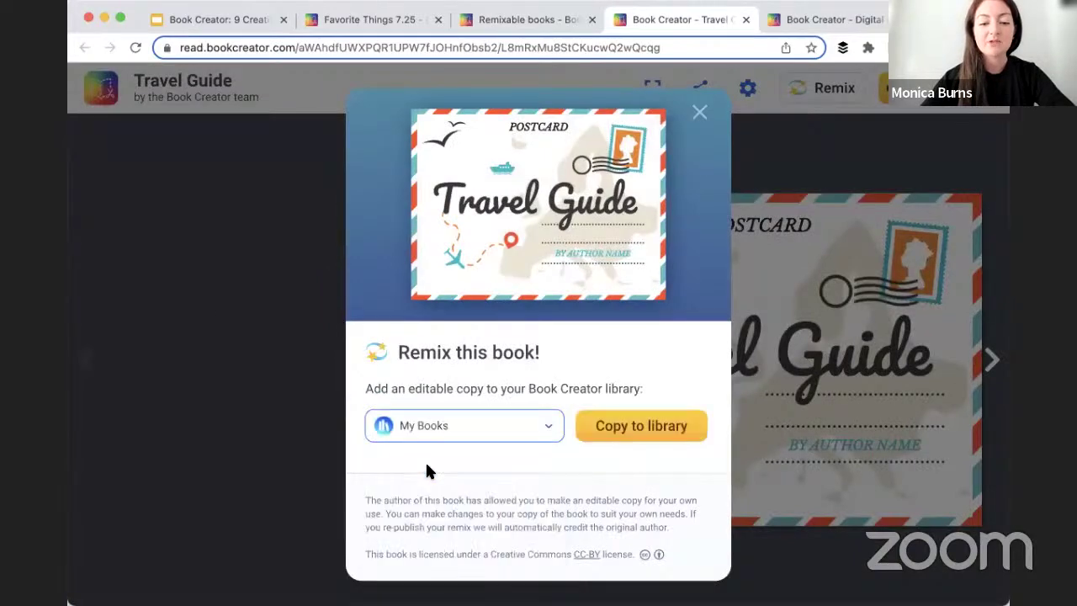
click(644, 426)
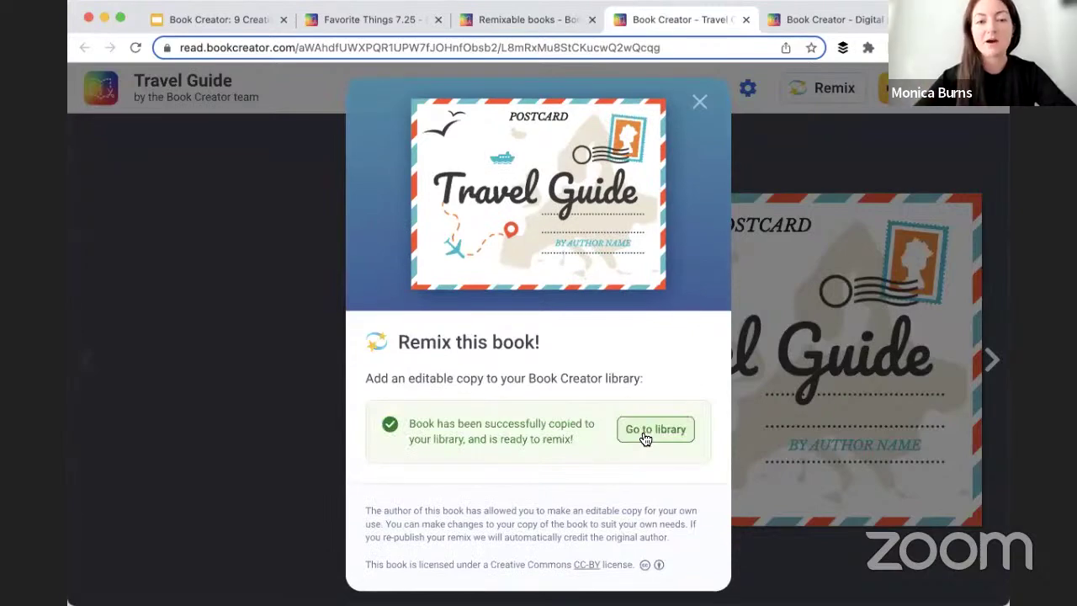
Open the copied Travel Guide from the My Books library for editing and select the title on its cover
click(641, 427)
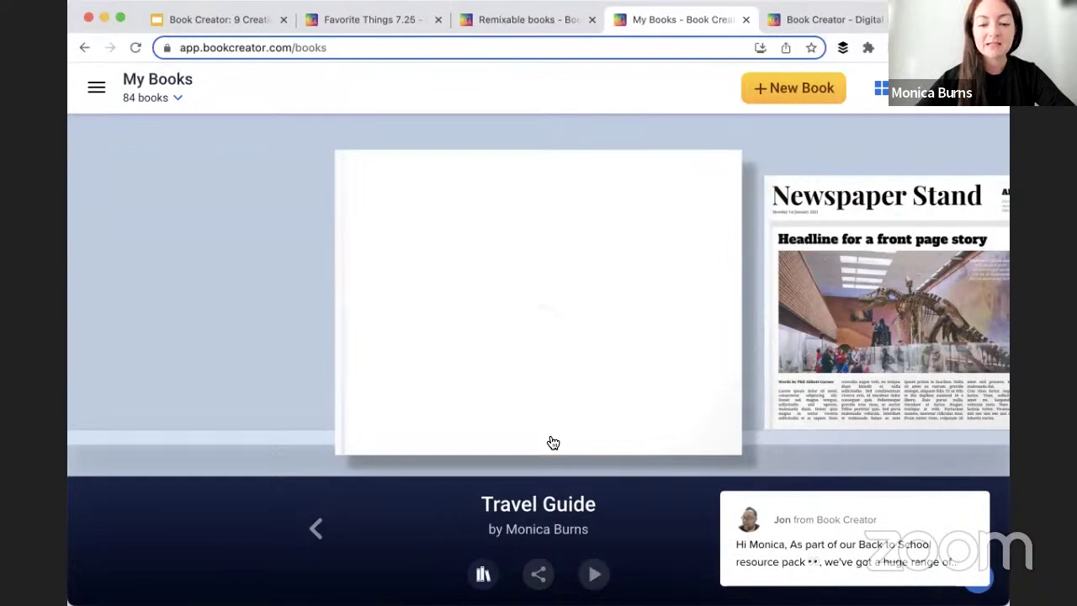
mouse_move(984, 496)
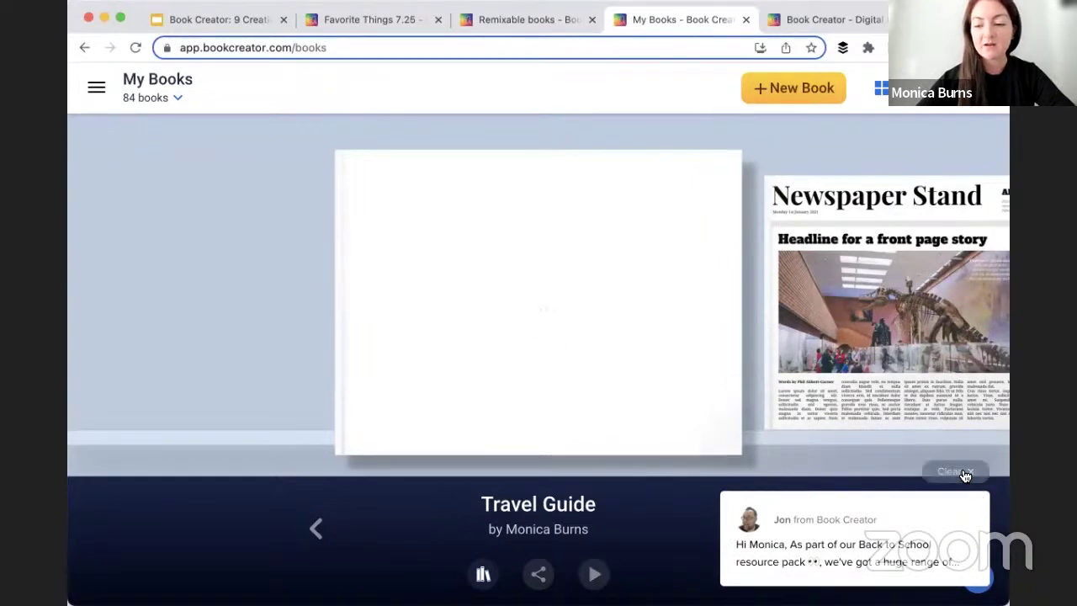
click(964, 472)
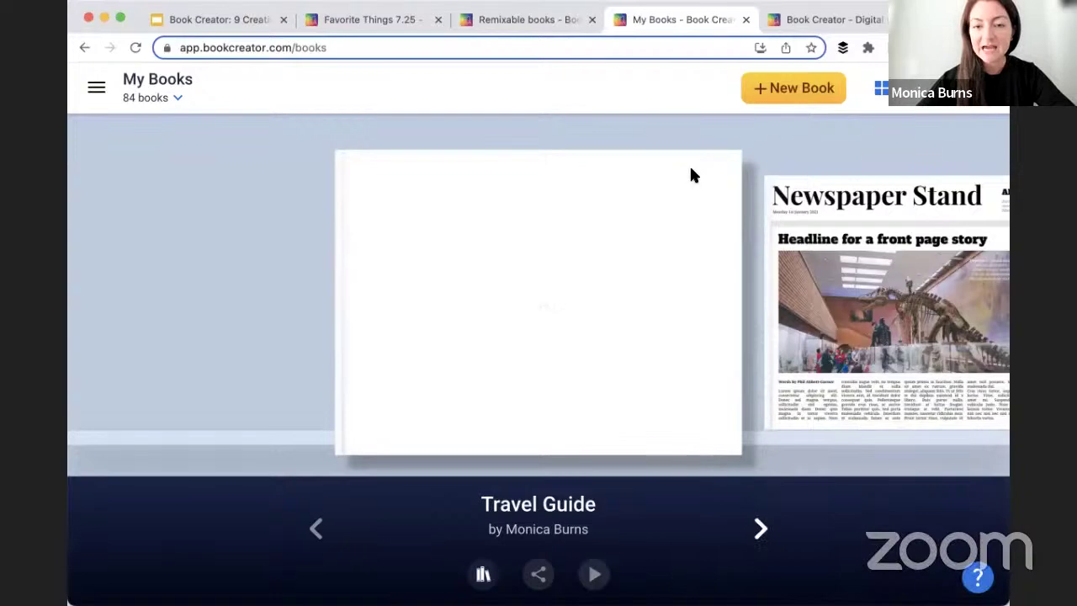
click(485, 328)
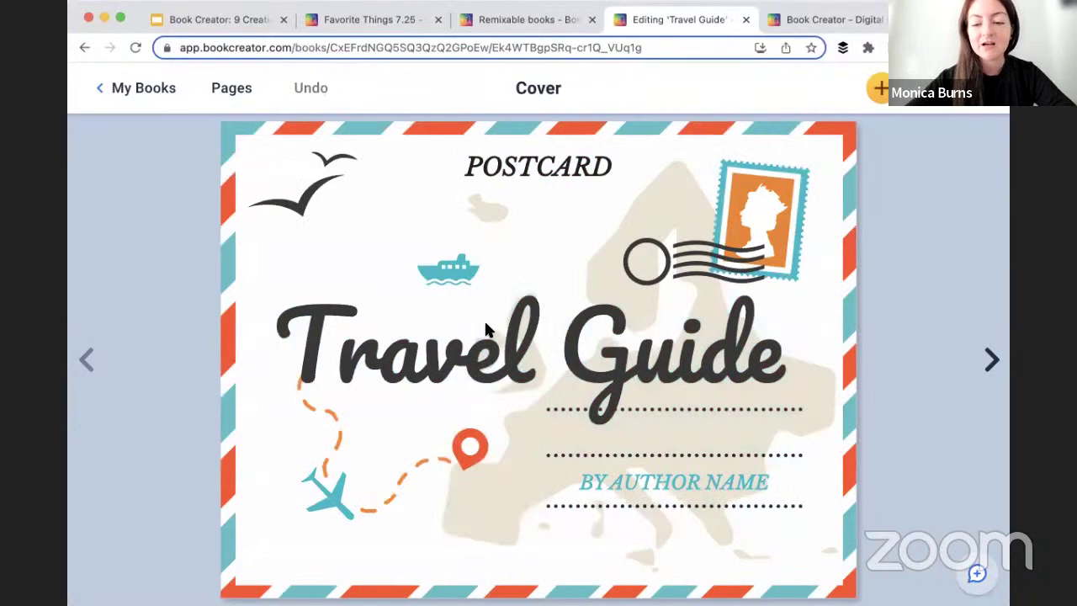
click(489, 354)
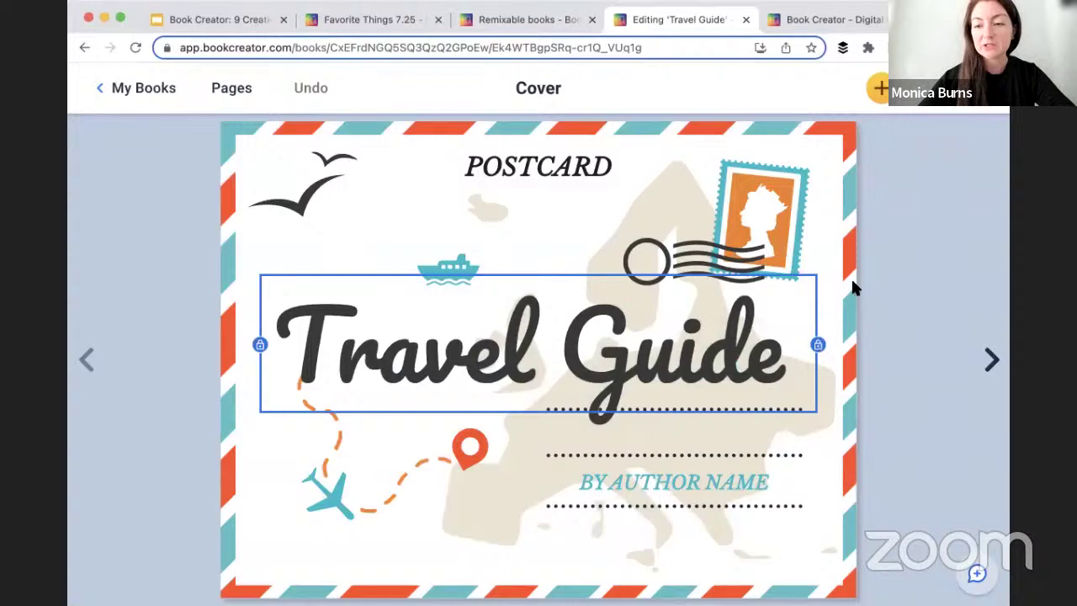
Unlock the Travel Guide cover title and add the author's first name in possessive form before "Travel Guide"
click(818, 344)
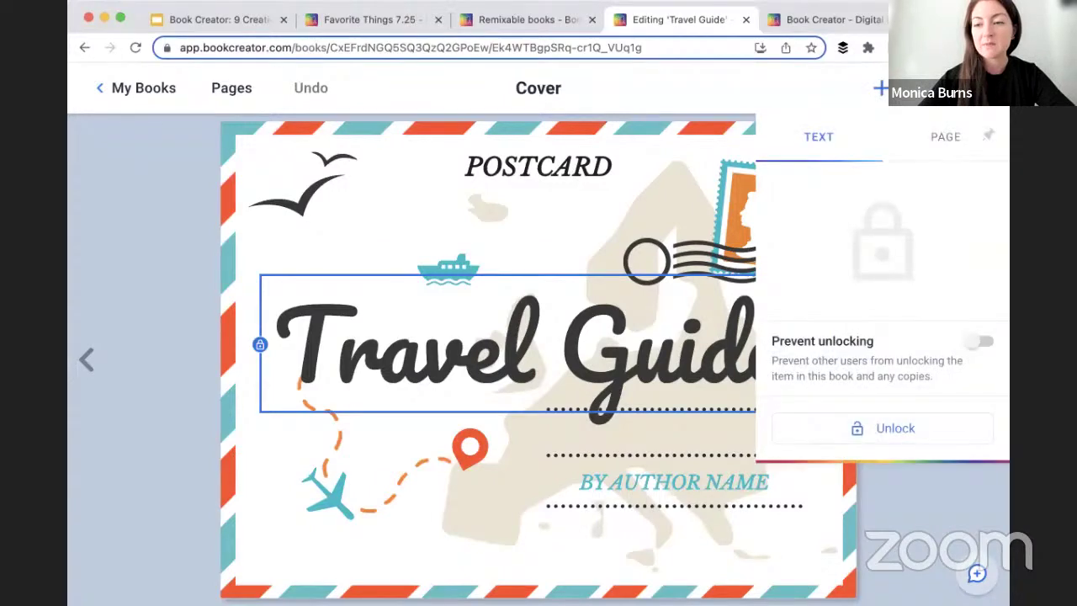
click(855, 438)
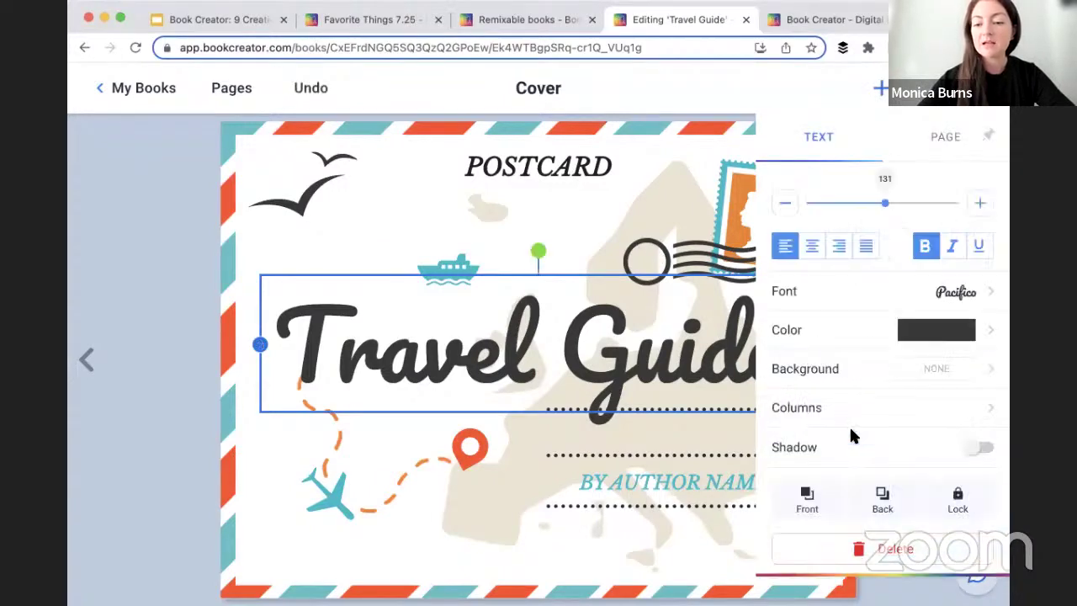
click(596, 346)
click(596, 346)
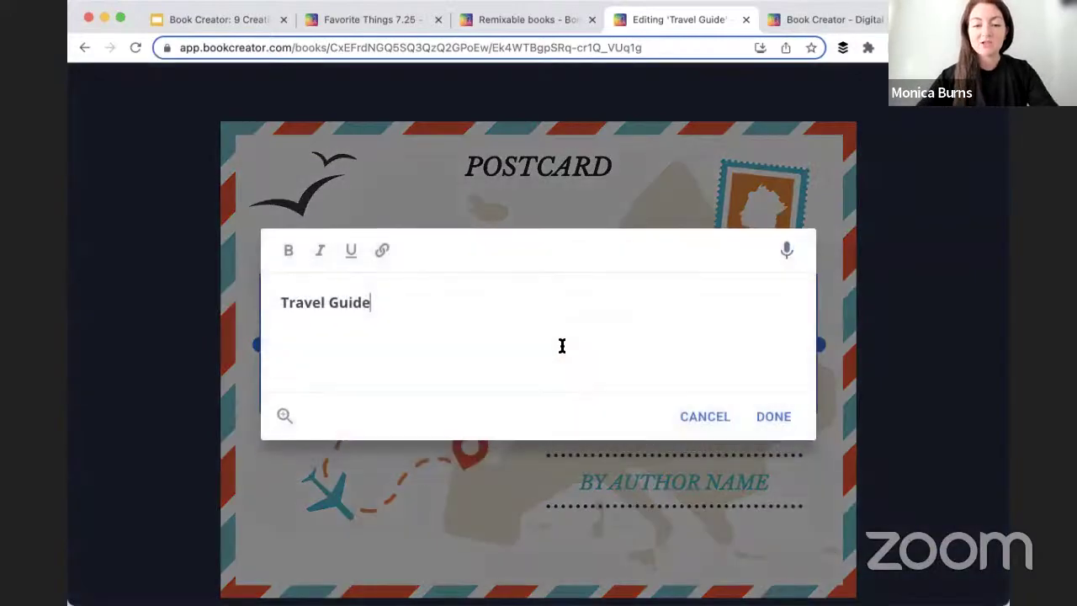
key(Up)
text(Mo)
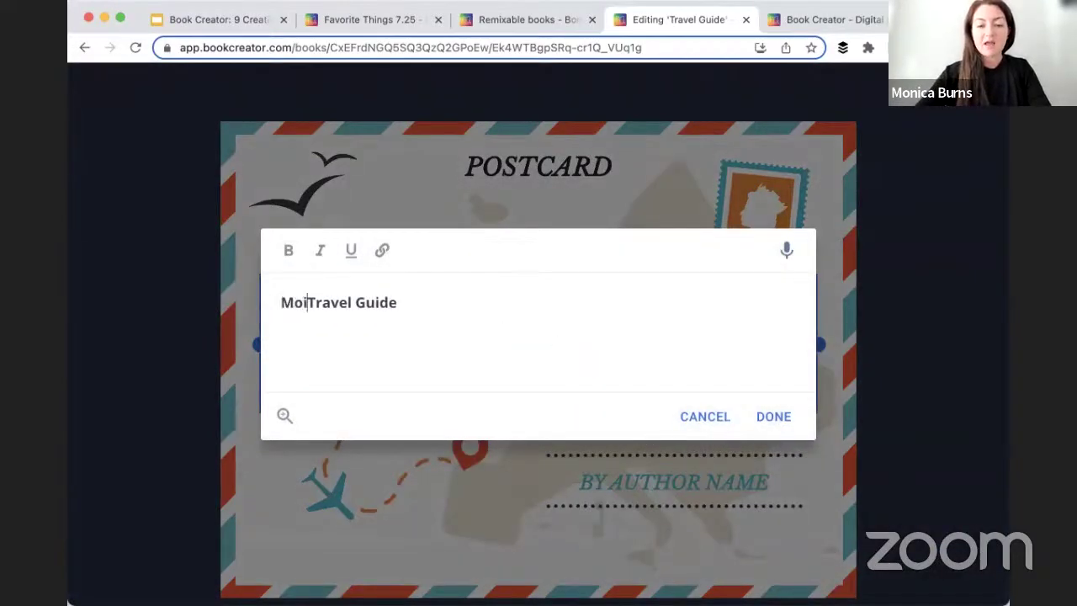
text(nica's)
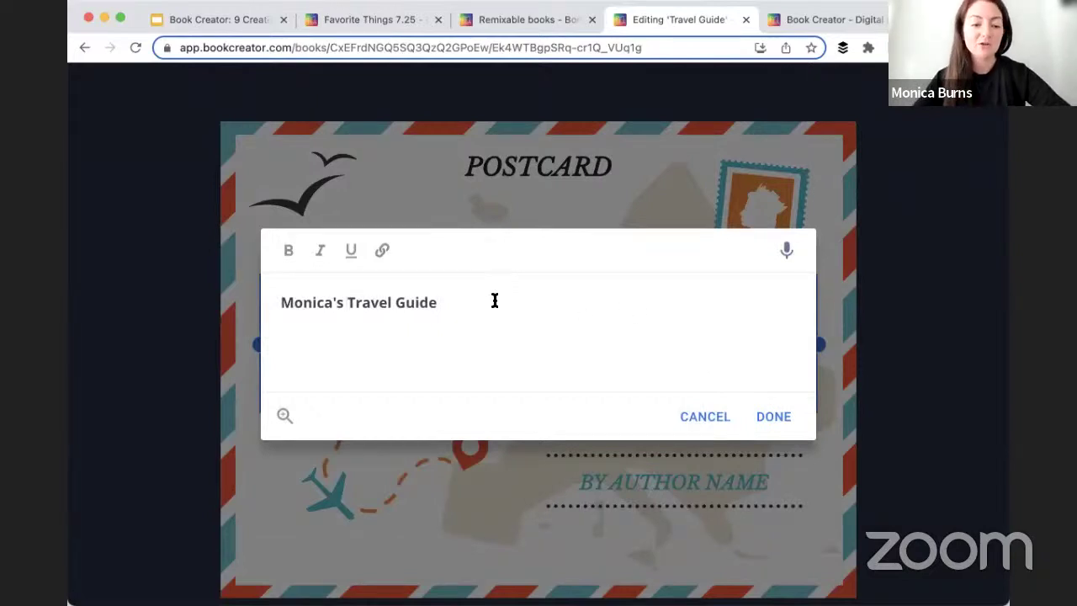
click(773, 416)
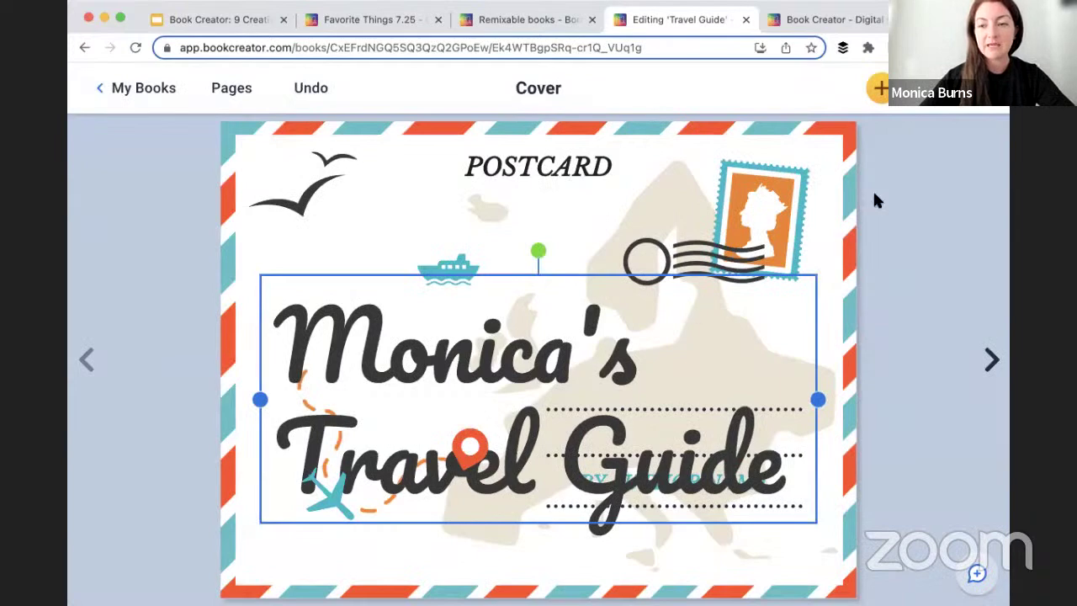
Reduce the cover title's text size to 75 so that it fits on one line
click(915, 88)
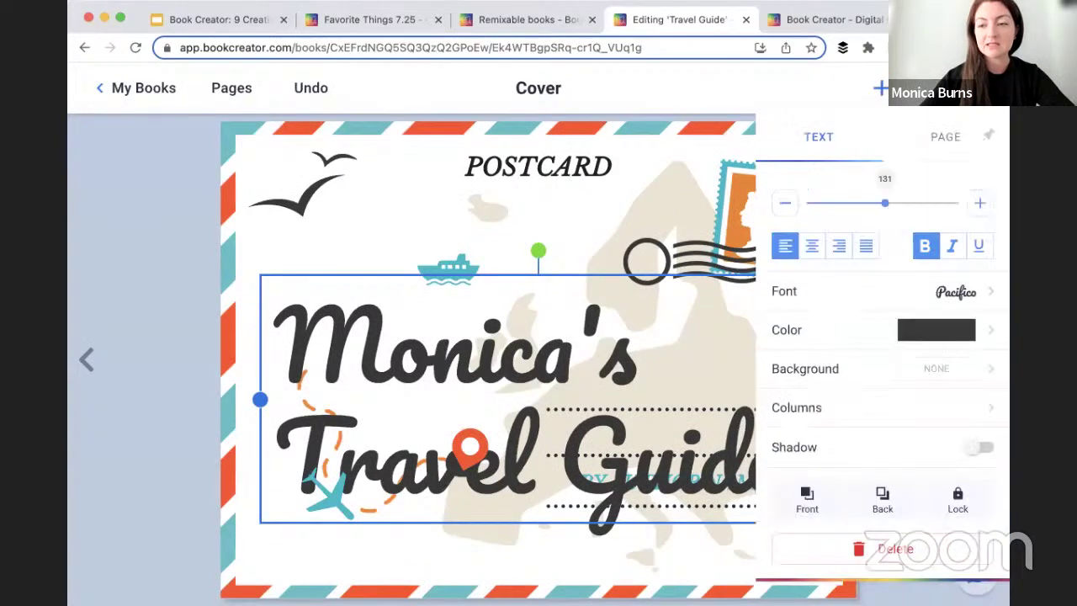
click(783, 204)
click(785, 205)
click(785, 204)
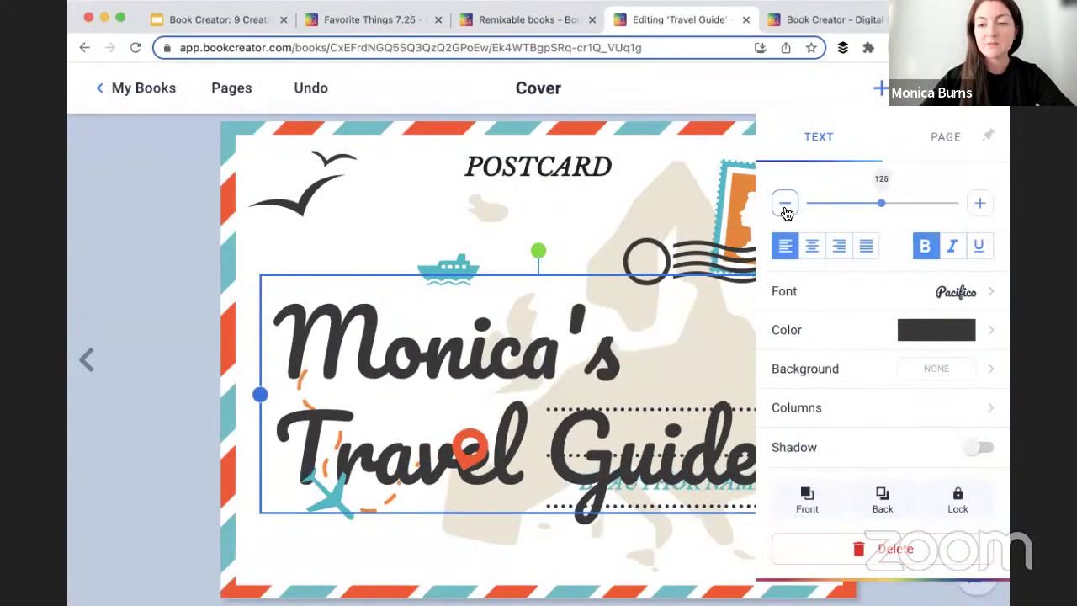
click(785, 205)
click(785, 204)
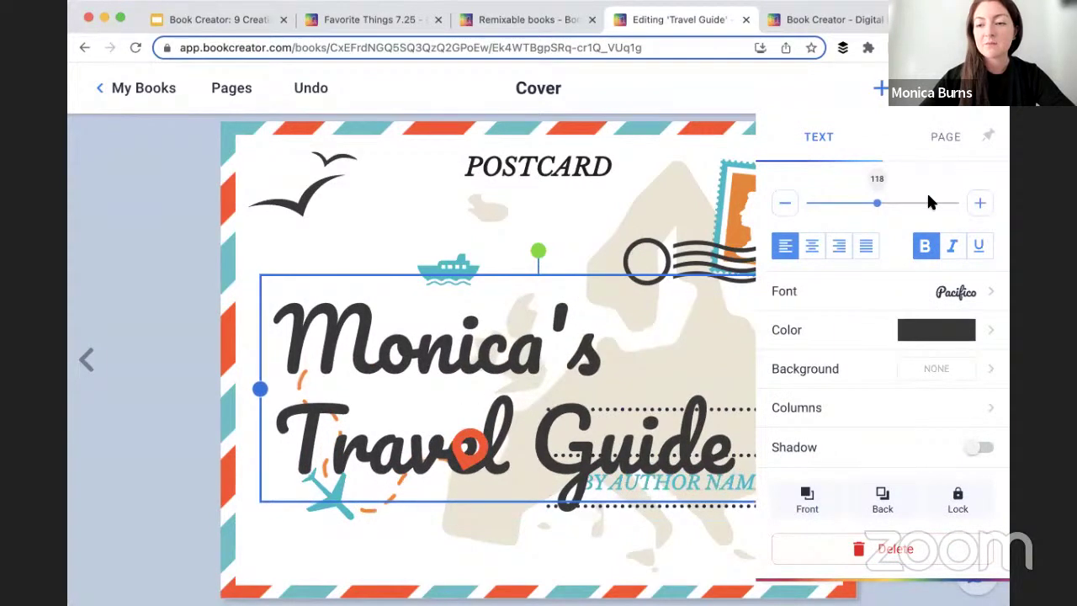
drag(876, 203, 850, 203)
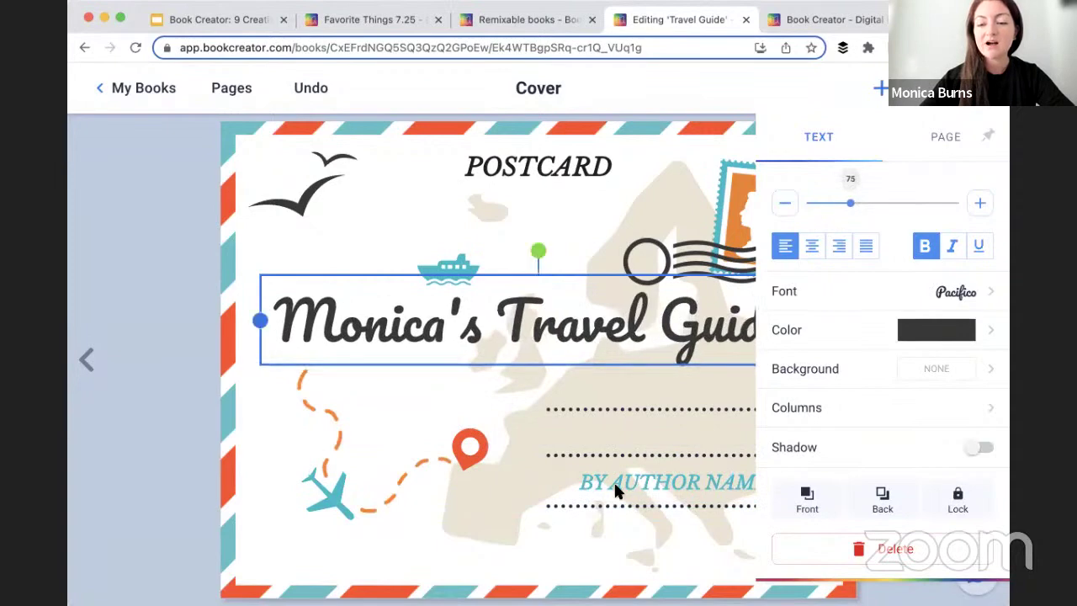
Select the author name text on the cover and page forward to the Contents page
click(638, 481)
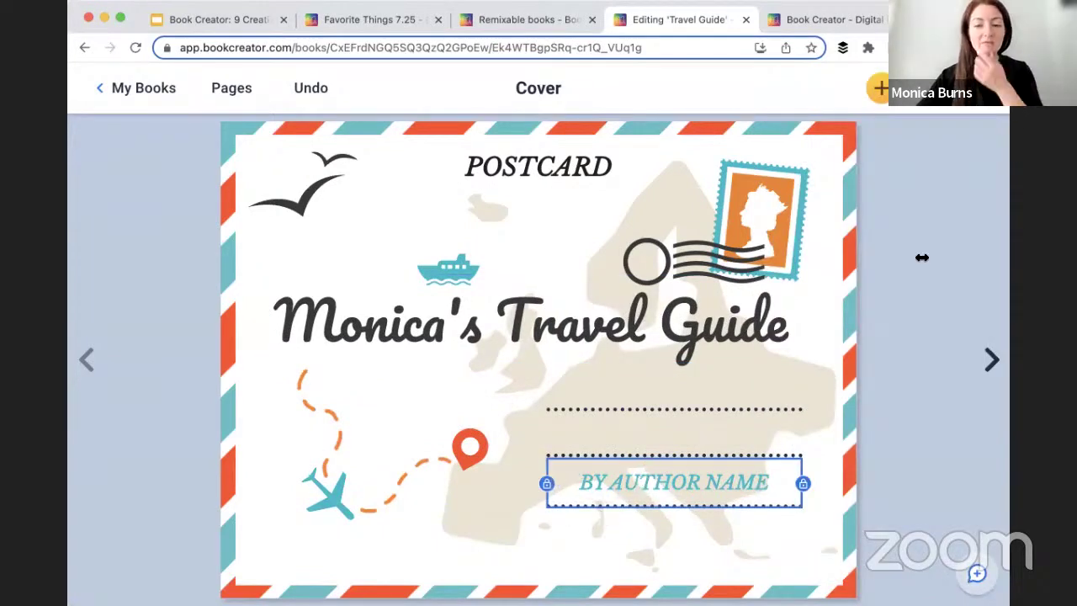
click(991, 359)
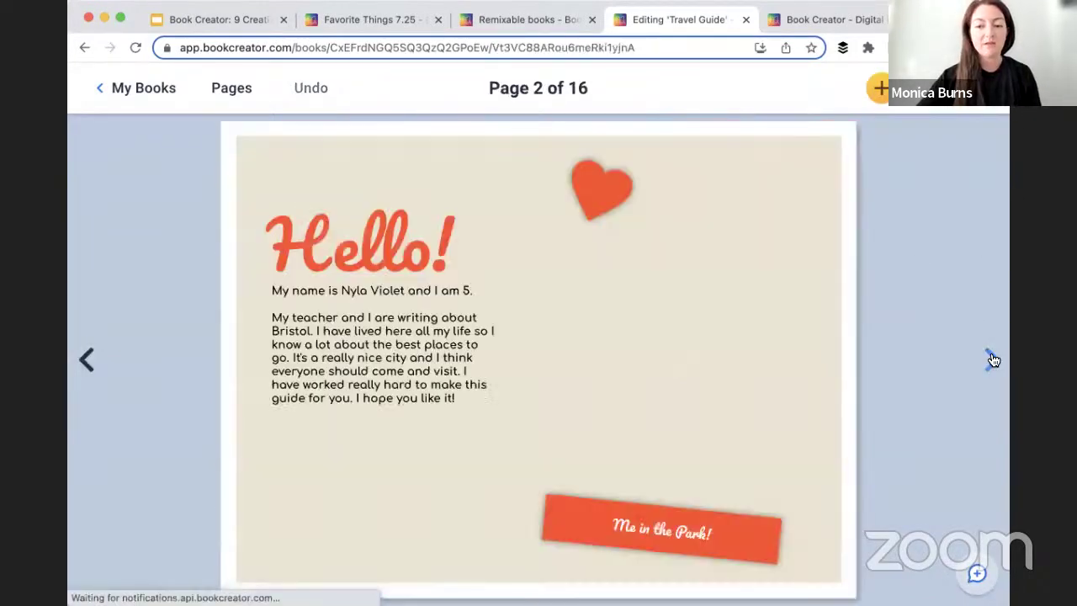
click(992, 359)
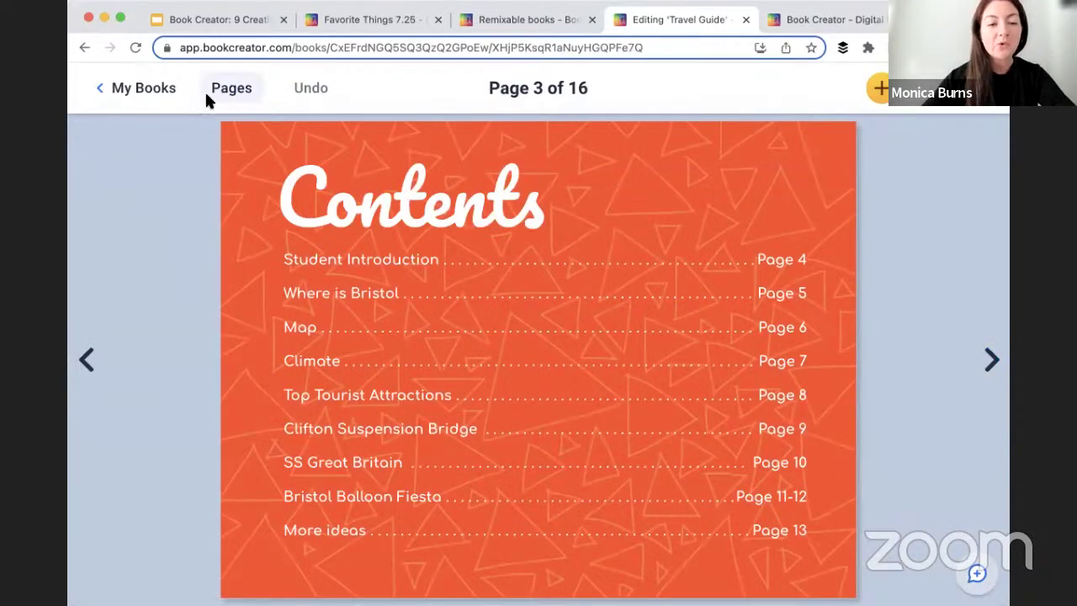
Open the overview of all pages in the Travel Guide book and look through it from the cover to the last page
click(233, 87)
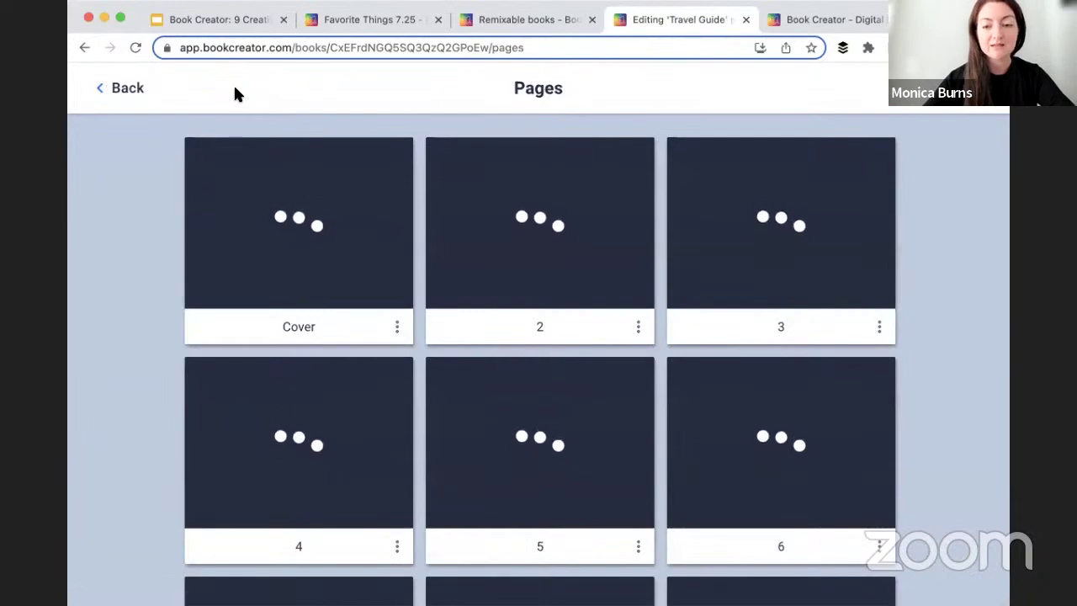
scroll(303, 225, down, 3)
scroll(336, 286, down, 5)
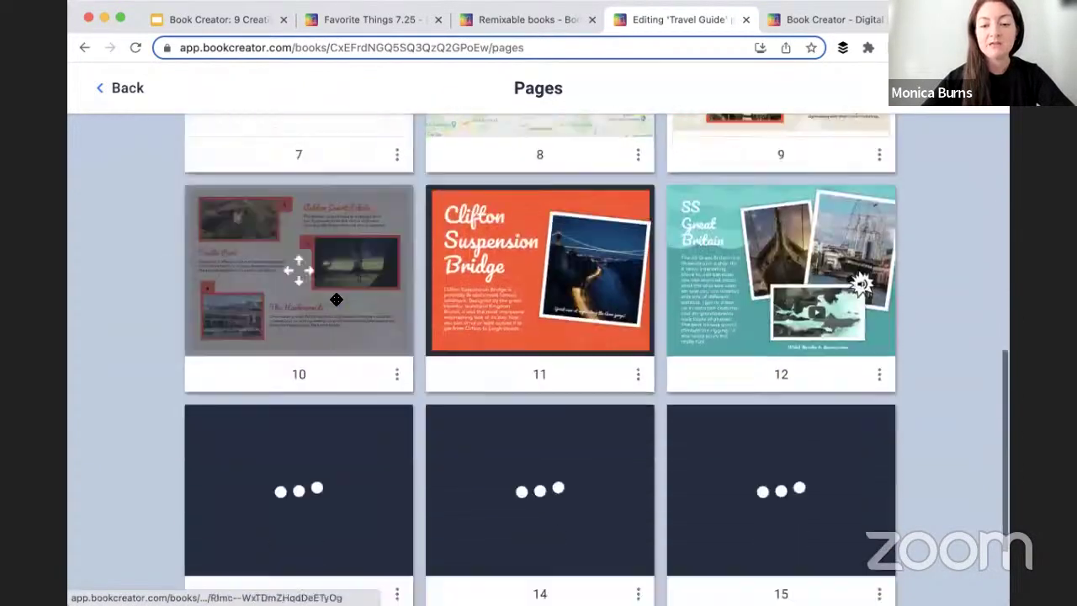
scroll(337, 298, up, 2)
scroll(410, 352, up, 1)
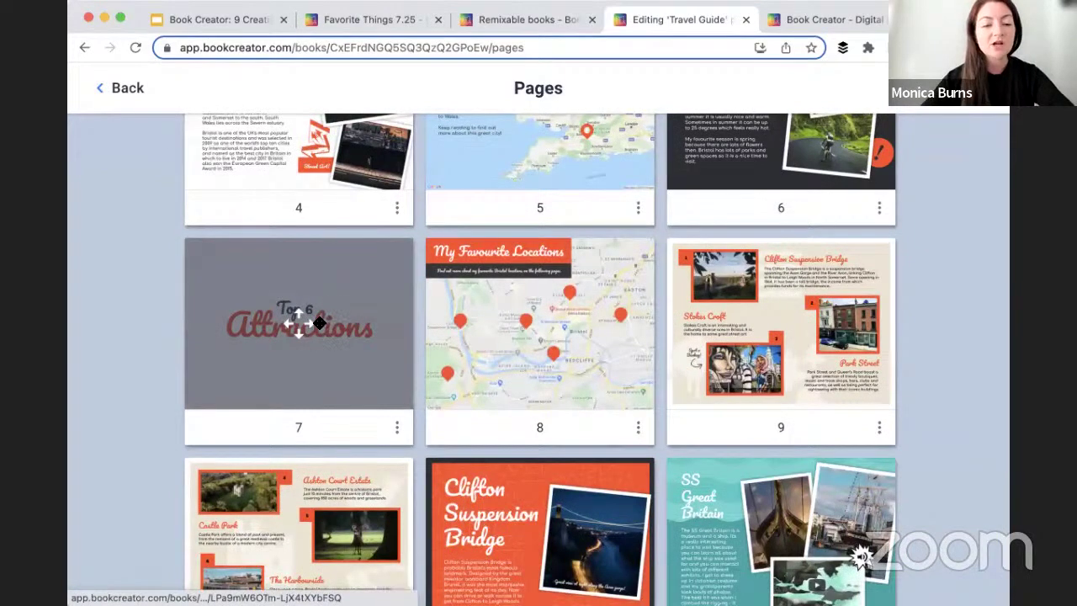
scroll(329, 362, down, 3)
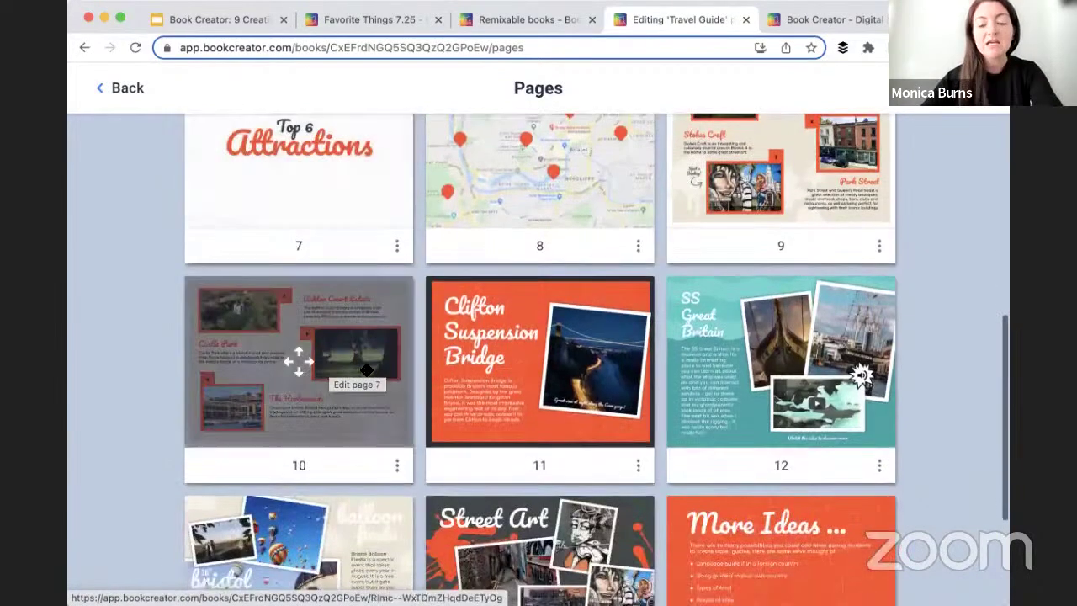
scroll(538, 362, down, 3)
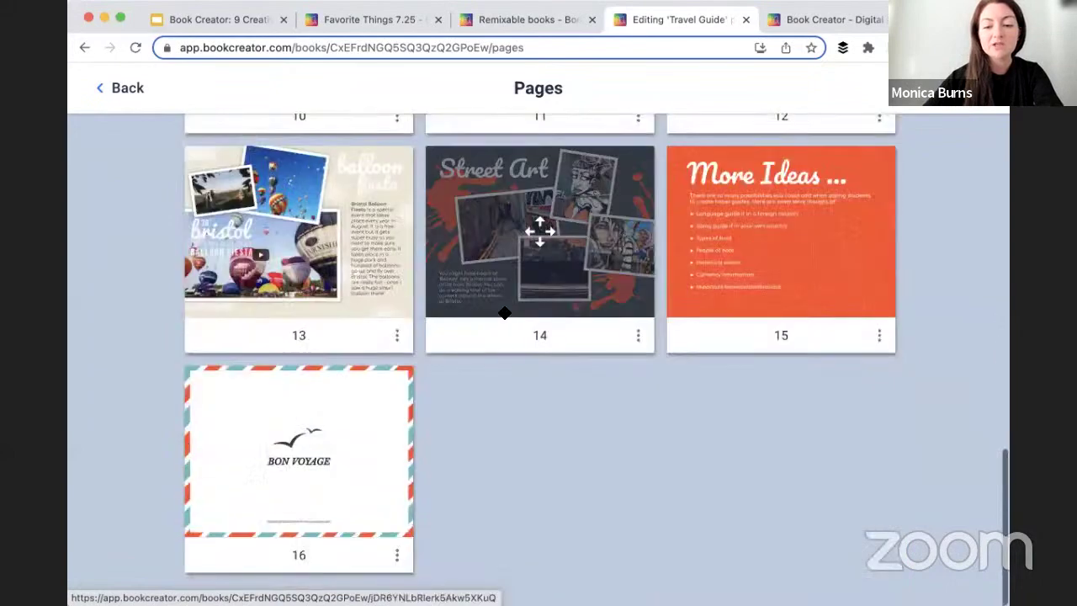
scroll(504, 354, up, 10)
scroll(502, 324, up, 2)
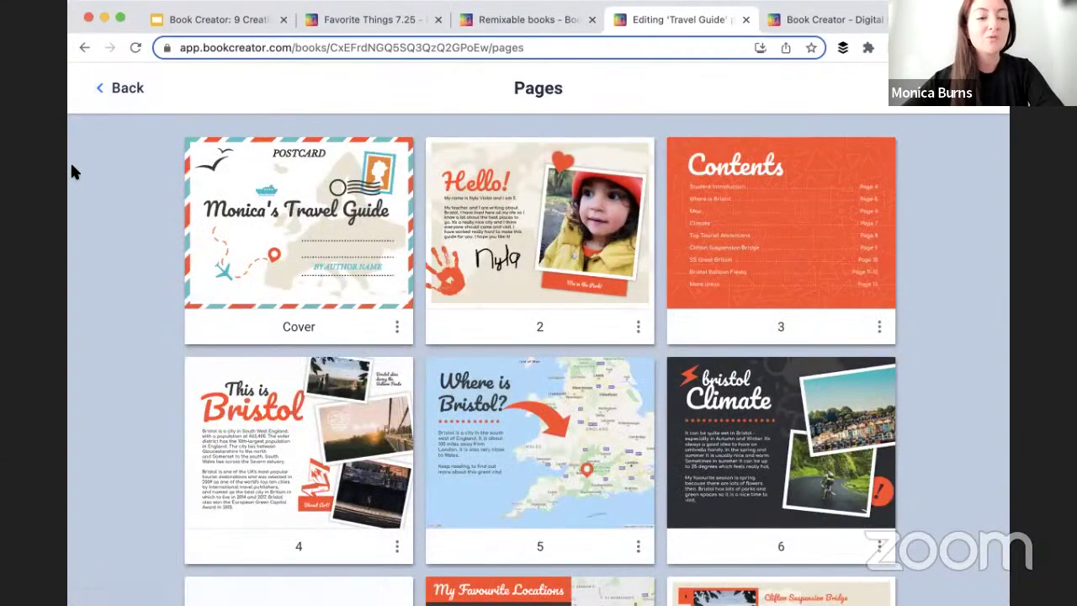
Advance the presentation to the "#3 - Get to know you" slide and find the All About Me Journal on the Remixable books page
click(208, 21)
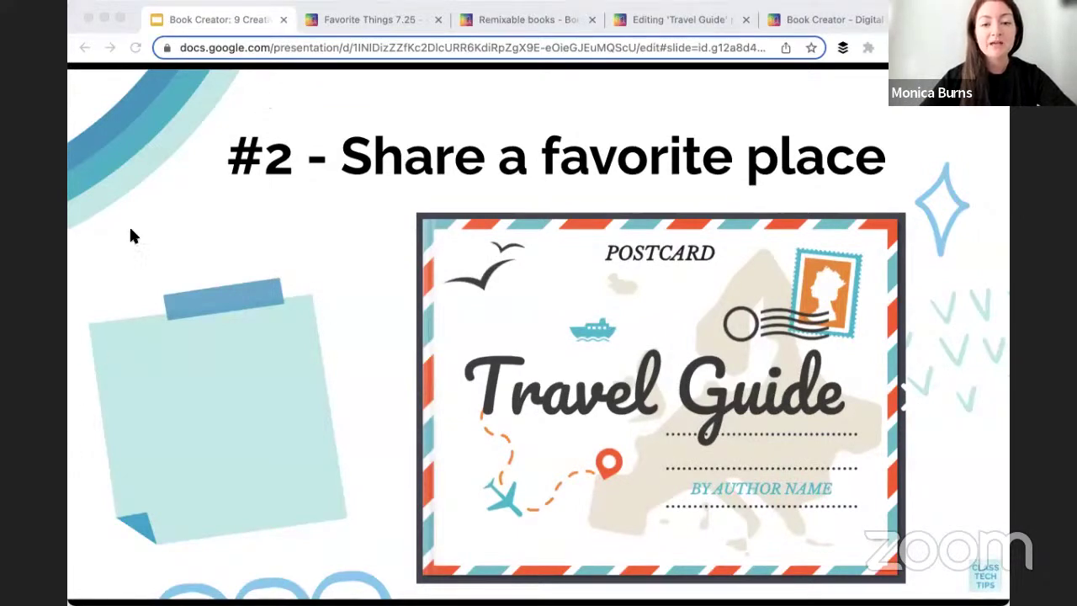
key(Right)
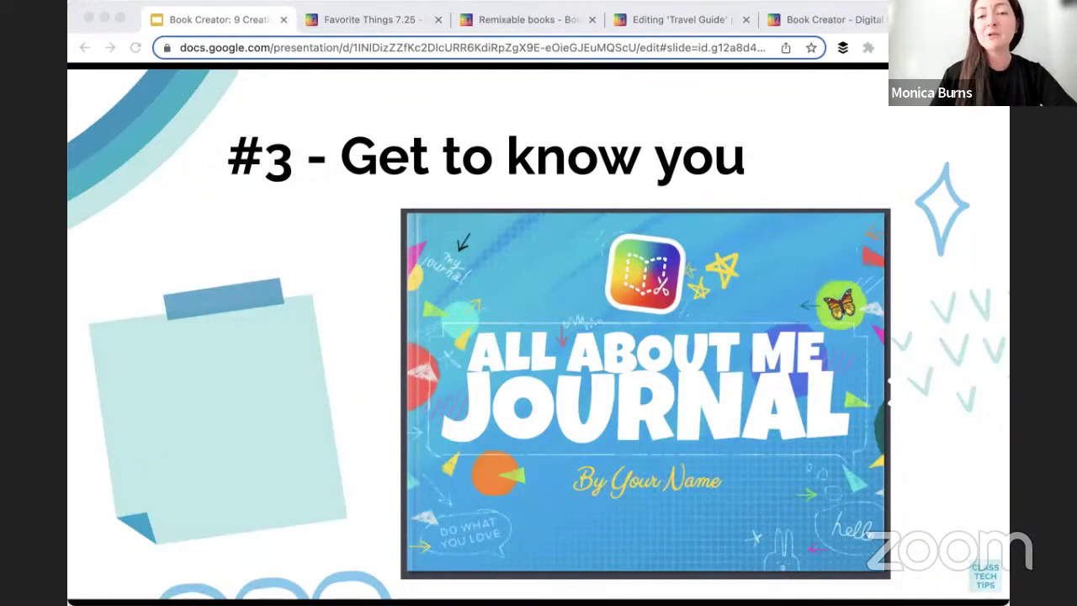
click(501, 21)
scroll(366, 341, down, 3)
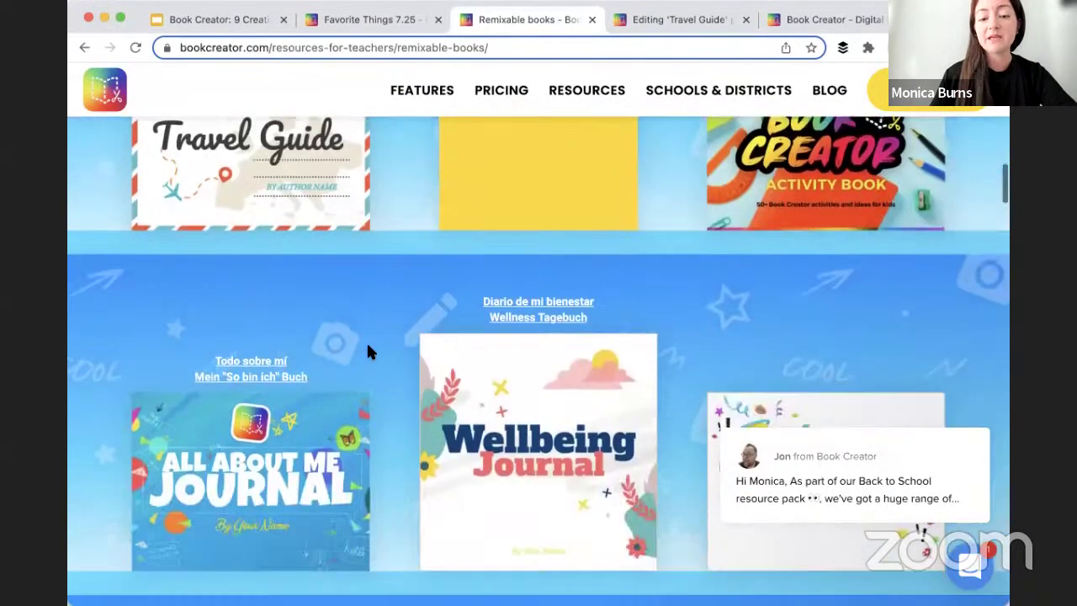
scroll(368, 351, down, 5)
scroll(258, 452, up, 2)
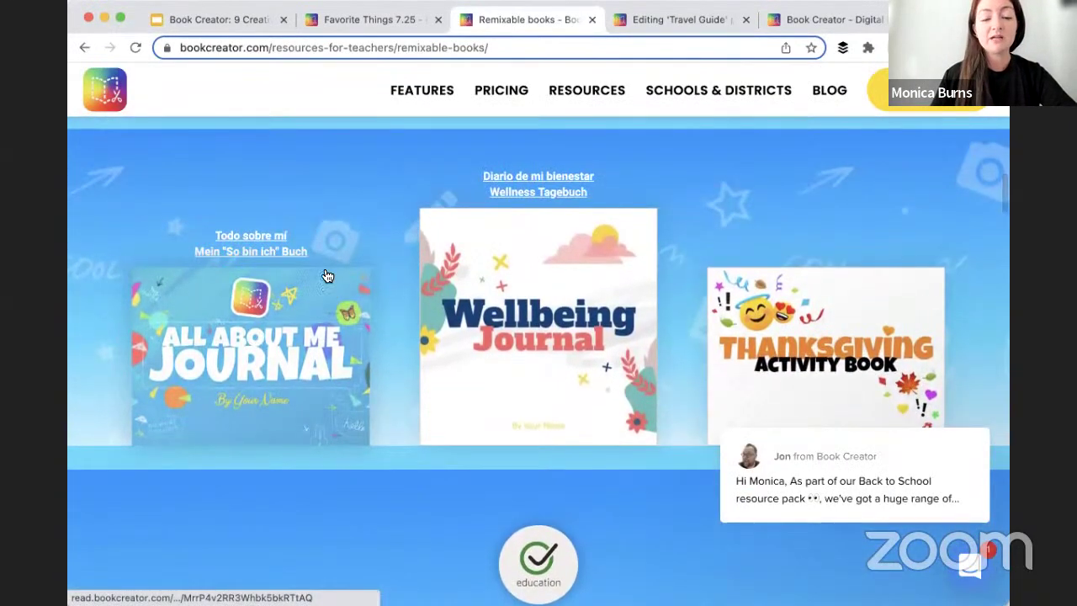
Create a library named "All About Me DEMO 8.22" from the Teacher Dashboard with student collaboration turned off, dismissing the chat notification
click(384, 12)
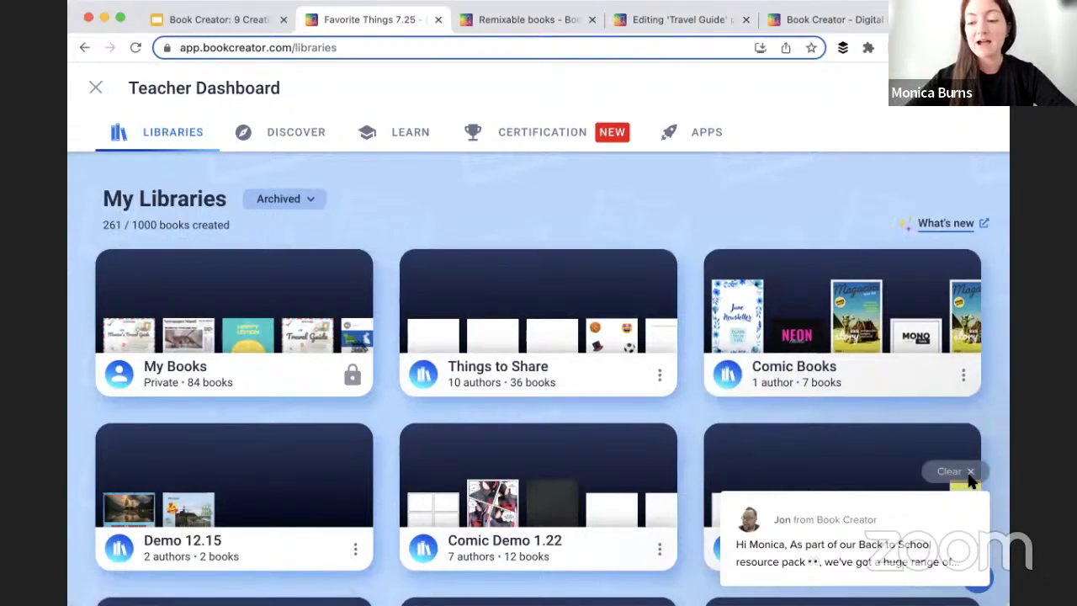
click(969, 475)
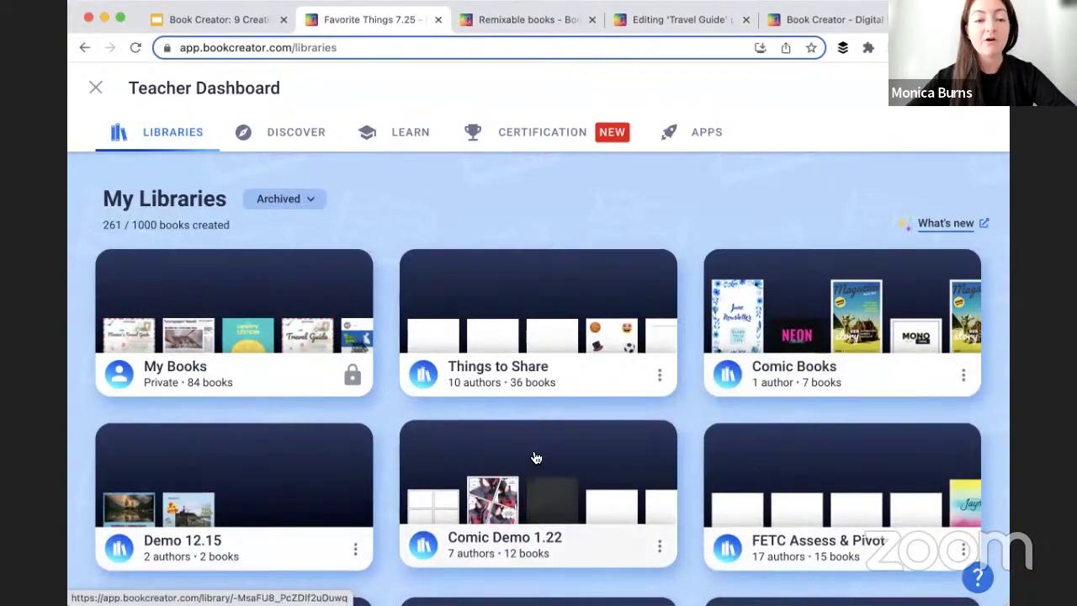
scroll(505, 395, down, 10)
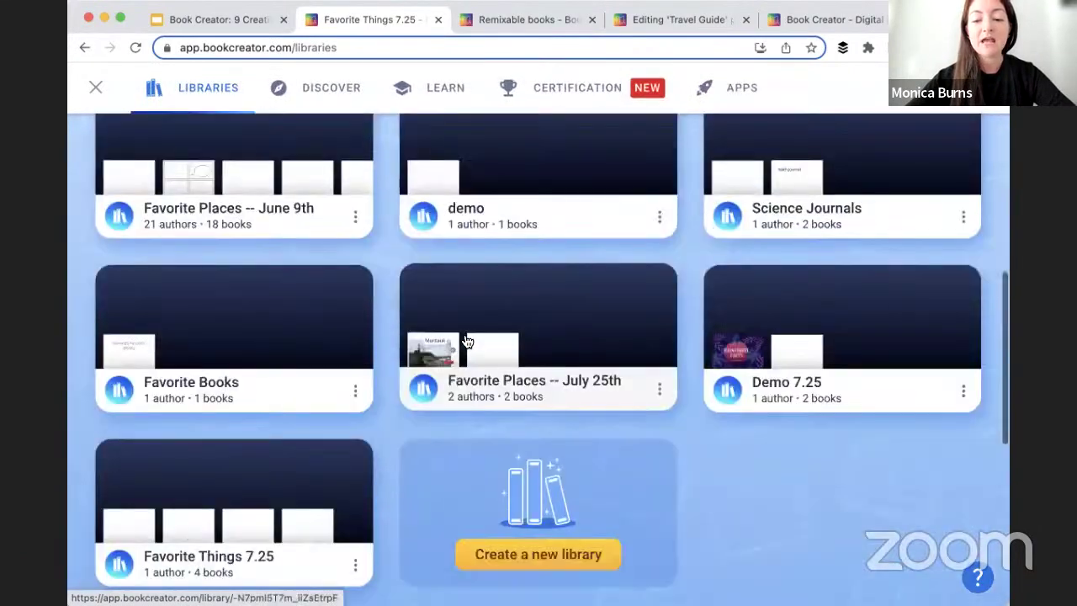
scroll(496, 403, down, 2)
click(524, 476)
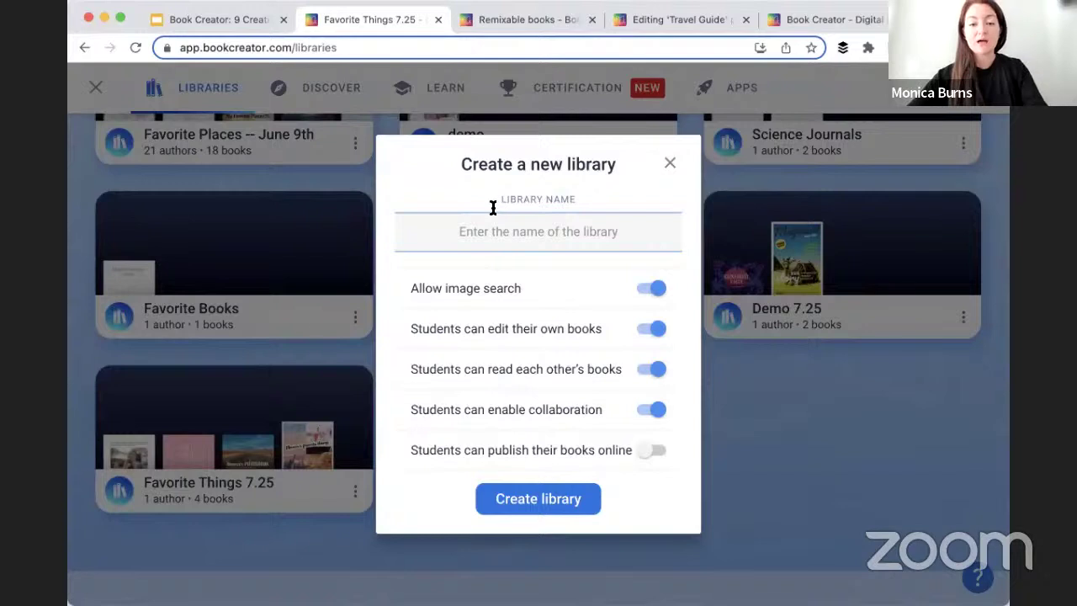
click(494, 229)
text(All Abou)
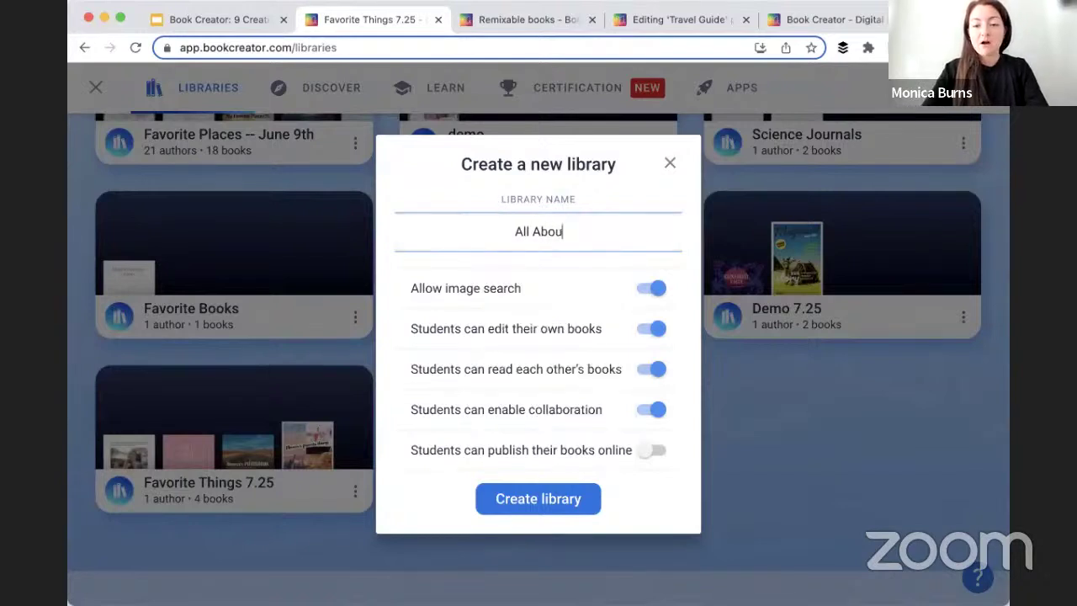
text(t Me DEMO )
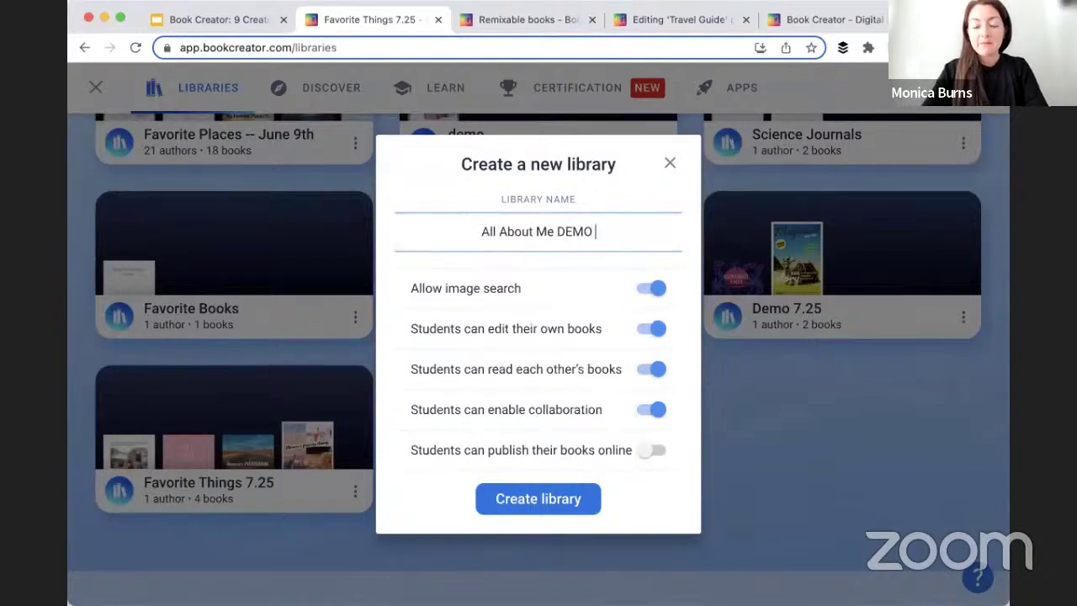
text(8.22)
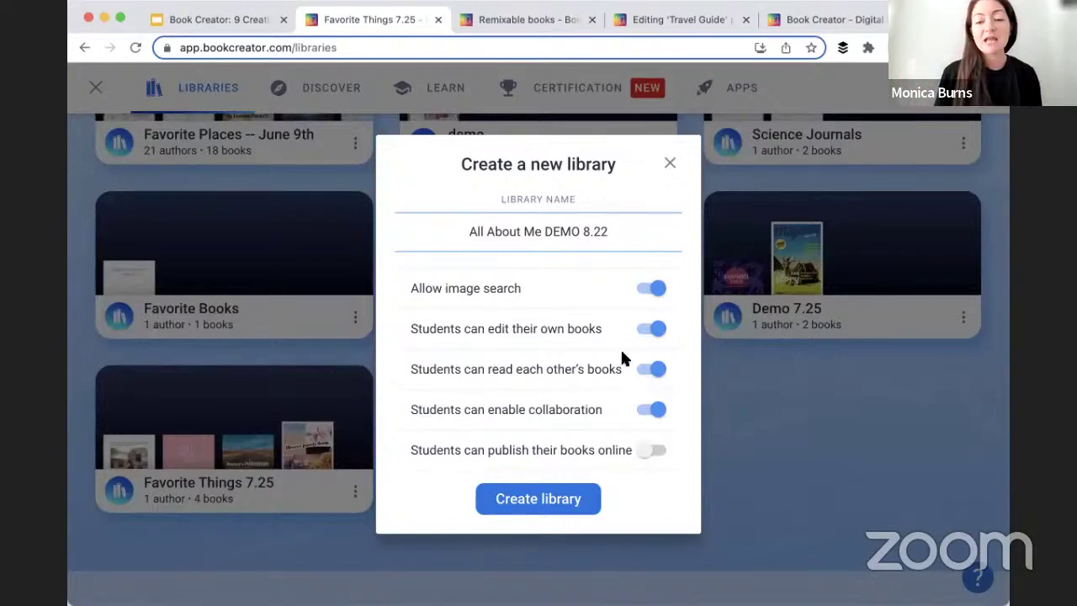
click(649, 410)
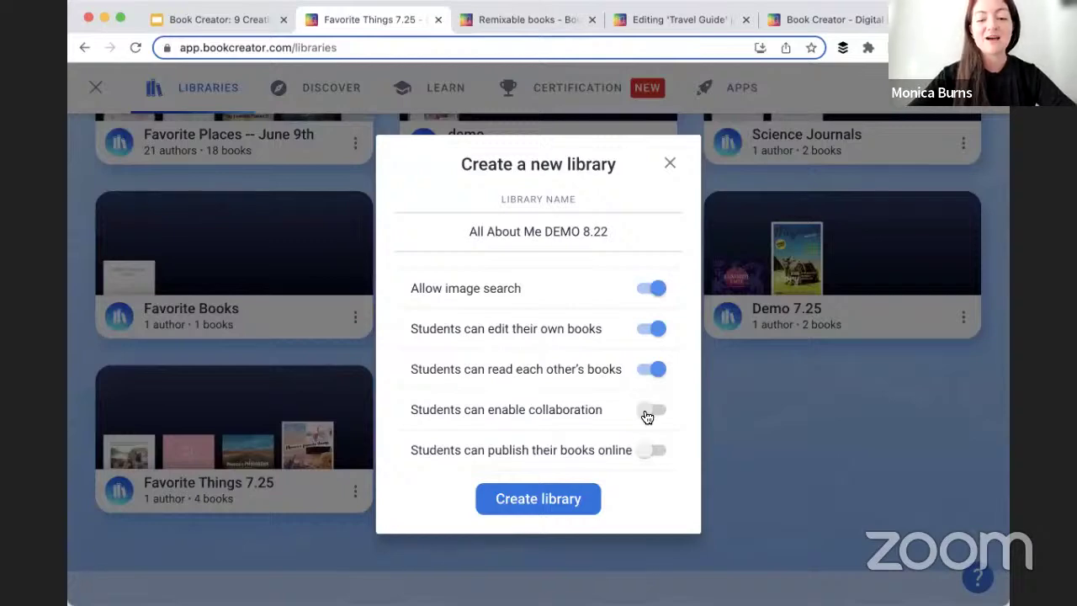
click(546, 499)
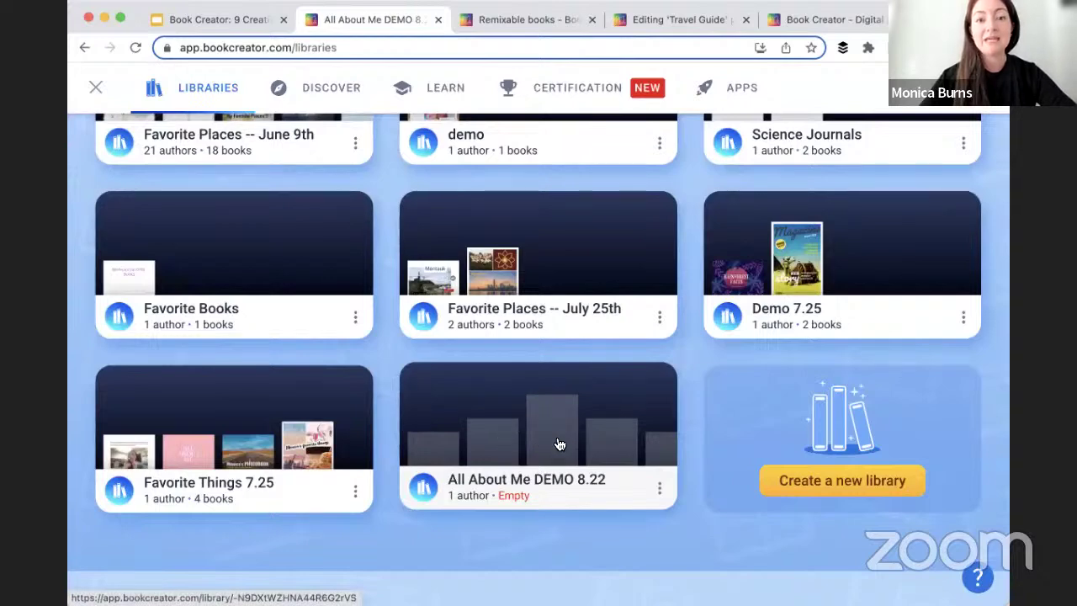
Open the All About Me DEMO 8.22 library and create a new blank Landscape 4:3 book
click(560, 443)
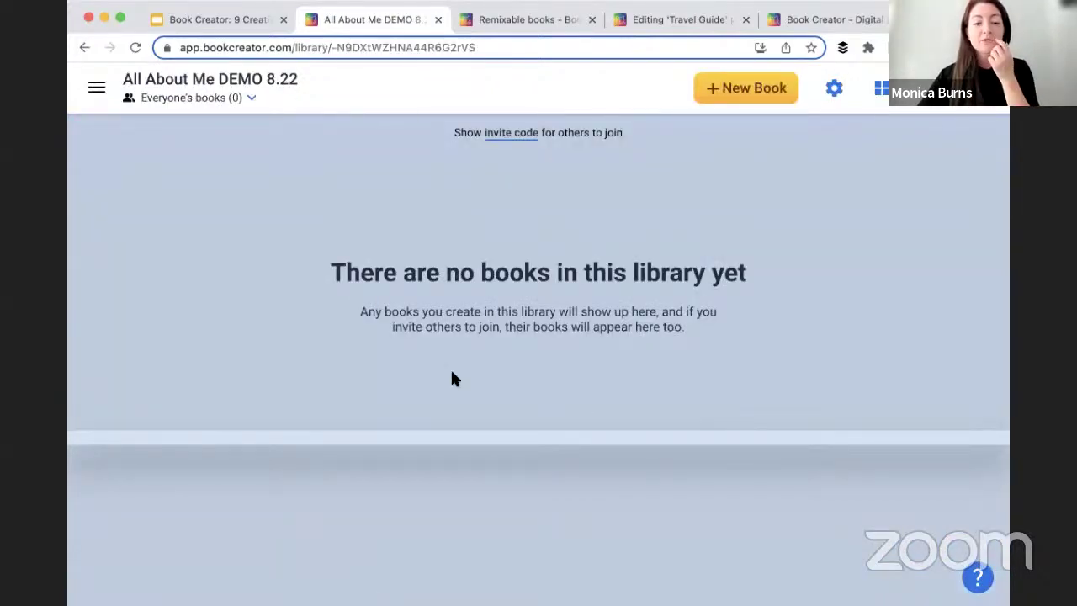
click(748, 98)
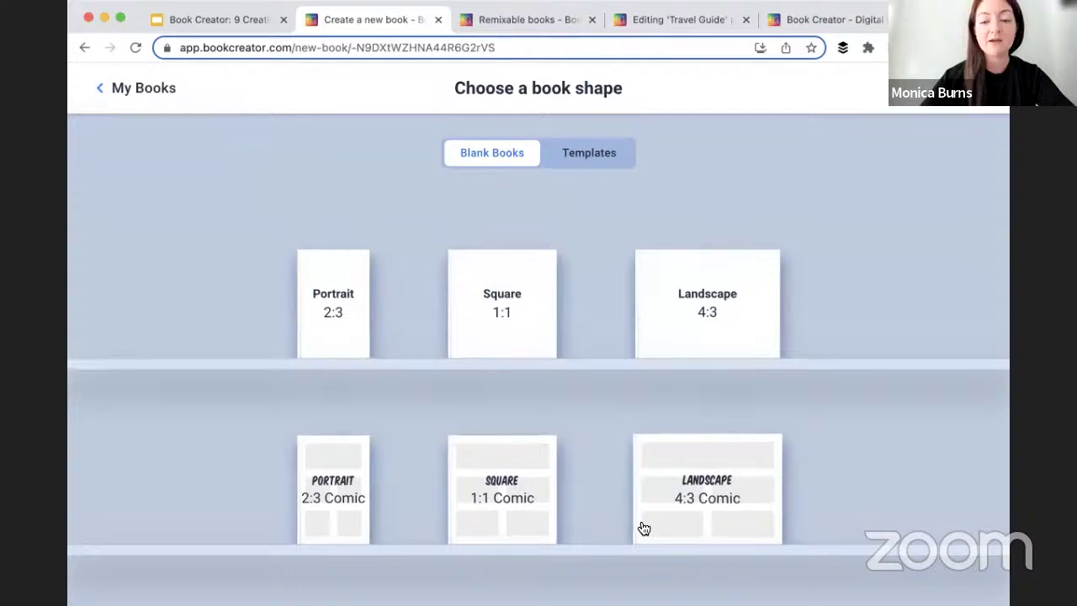
click(586, 154)
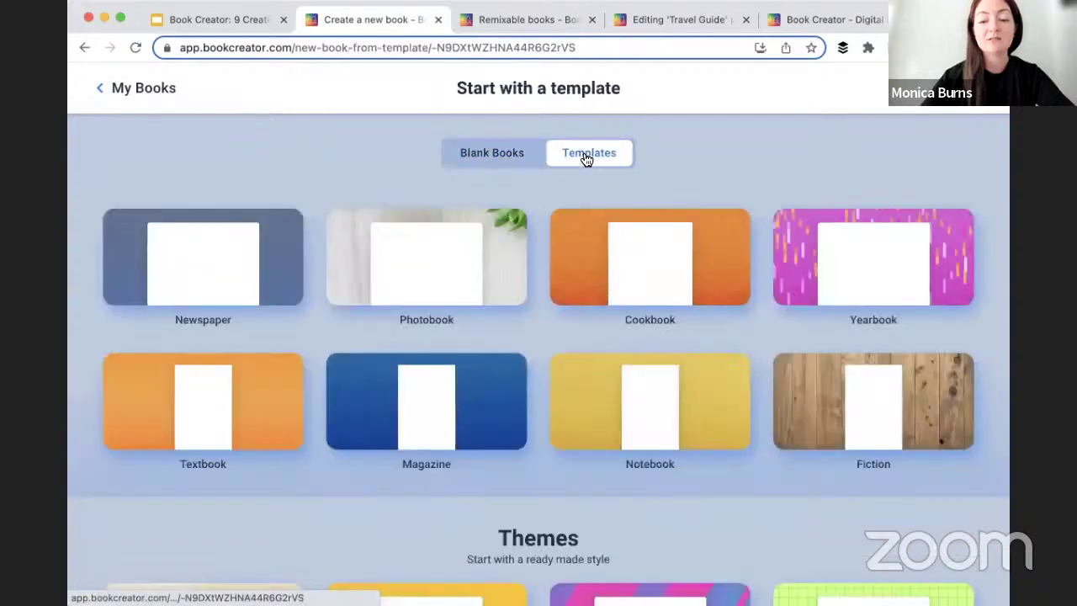
click(501, 154)
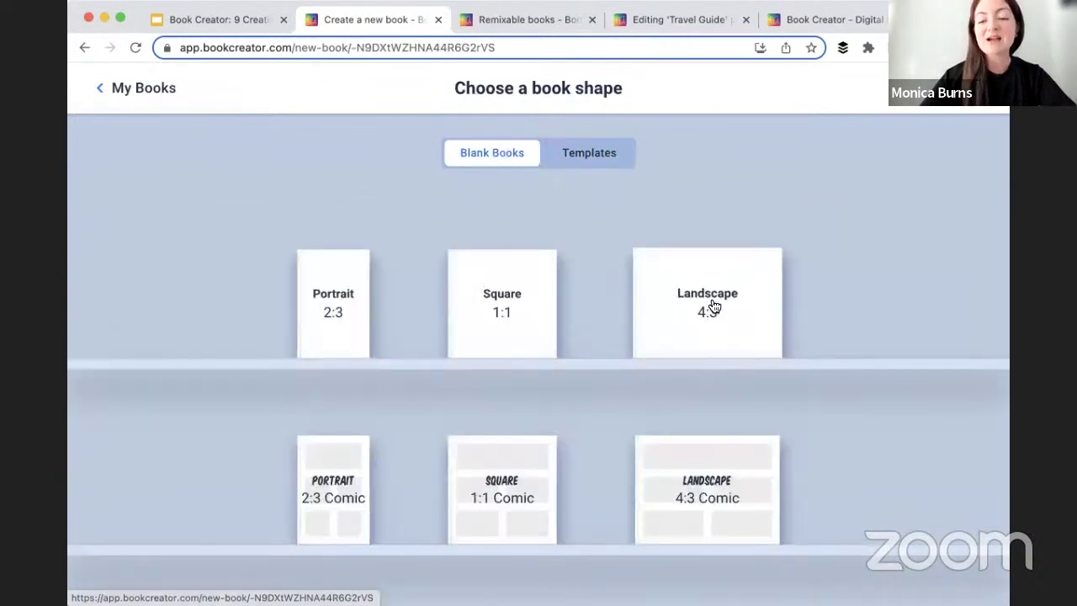
click(709, 308)
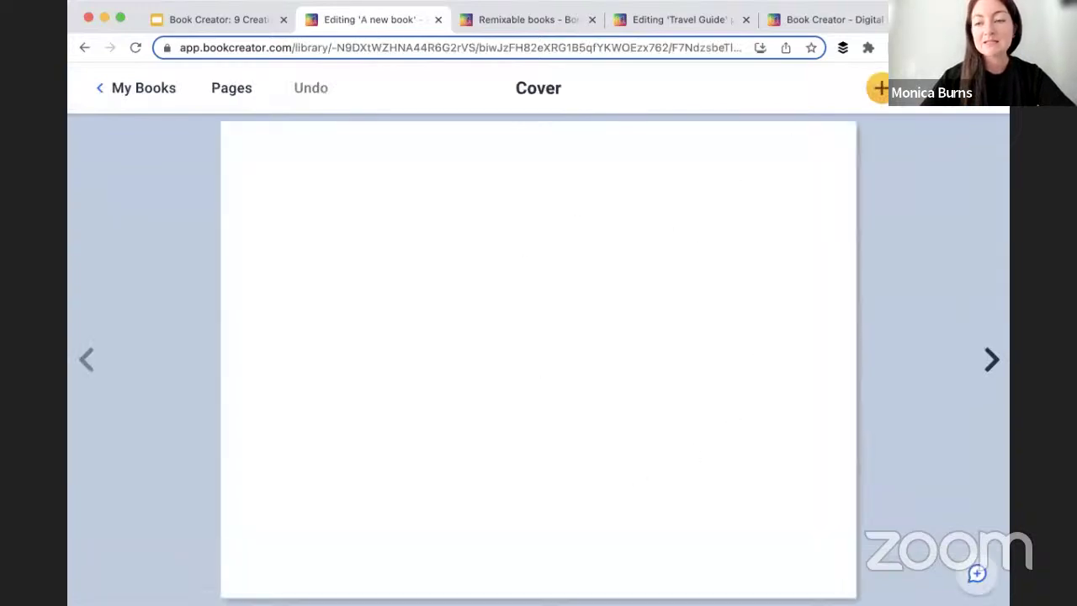
Search for "new york city" images and add the skyline photo seen across the icy river to the cover
click(880, 85)
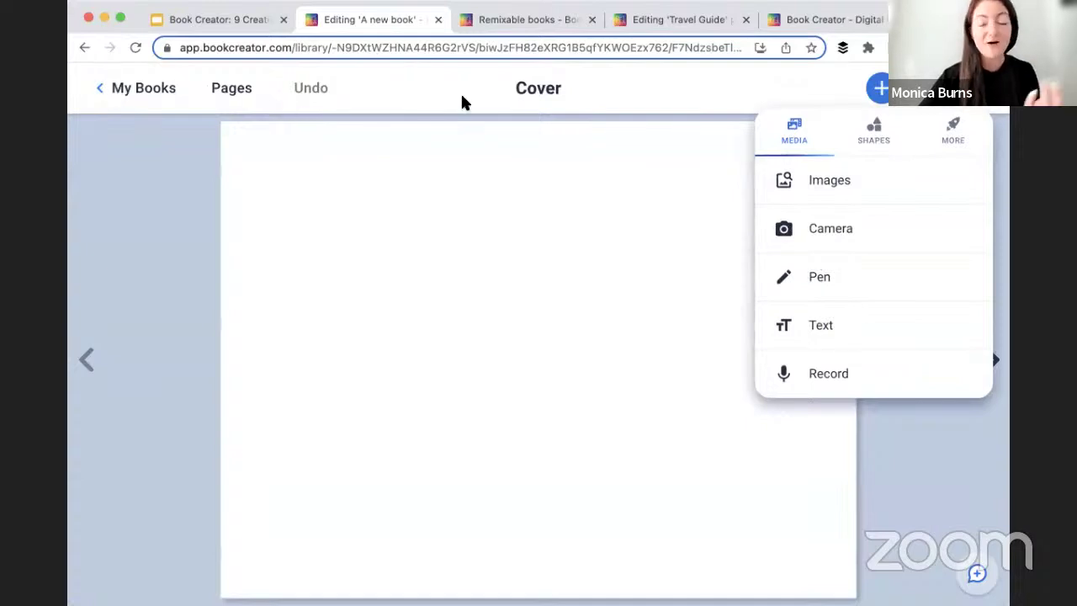
click(819, 185)
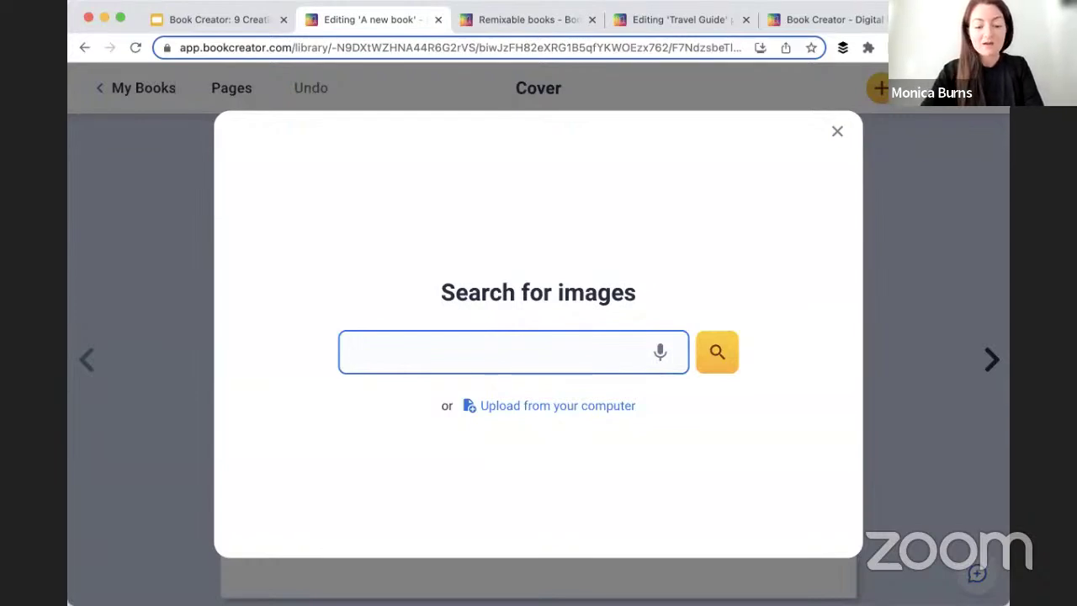
text(new york city)
key(Return)
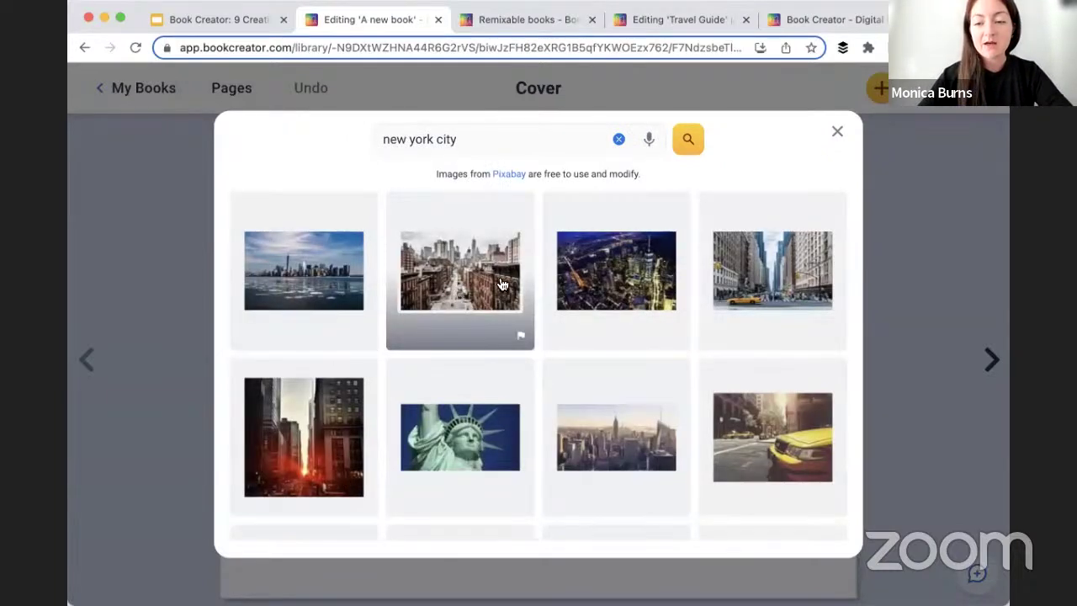
click(330, 281)
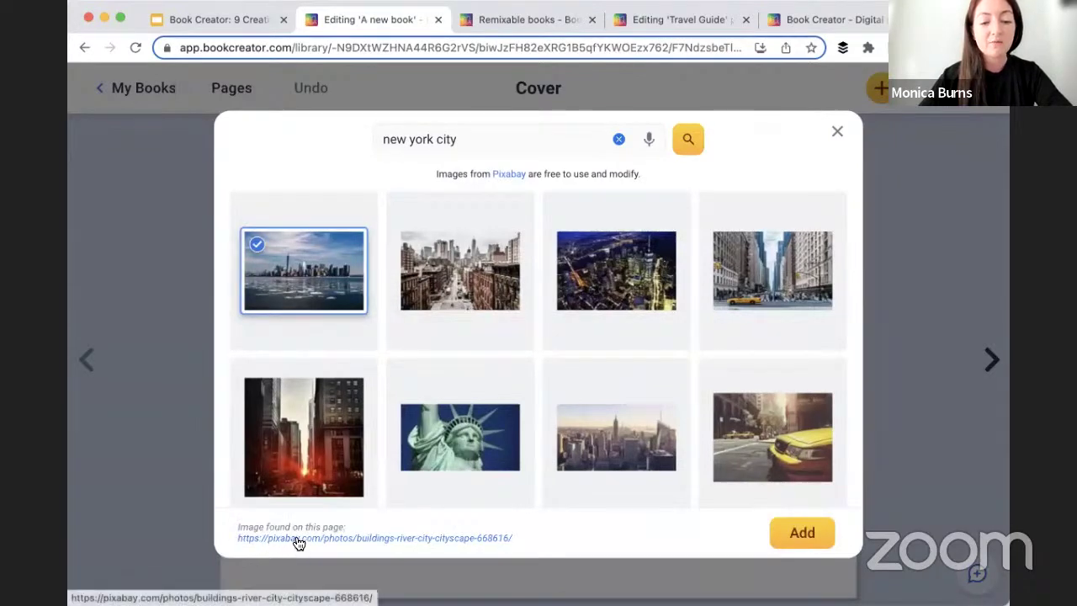
click(805, 541)
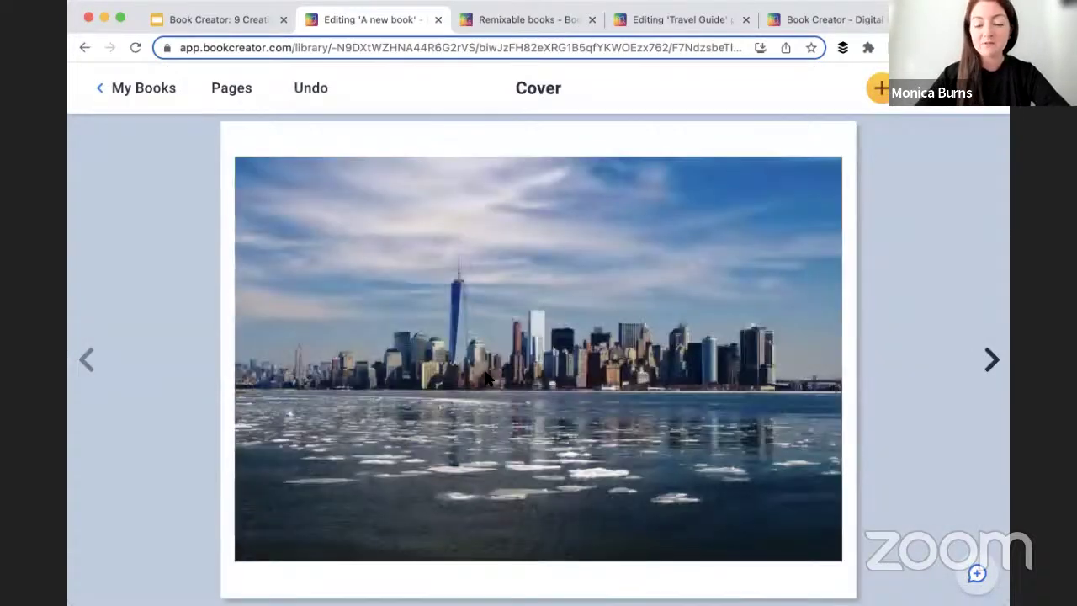
Shrink the skyline photo and shift it to the lower part of the cover, leaving blank space above
click(548, 341)
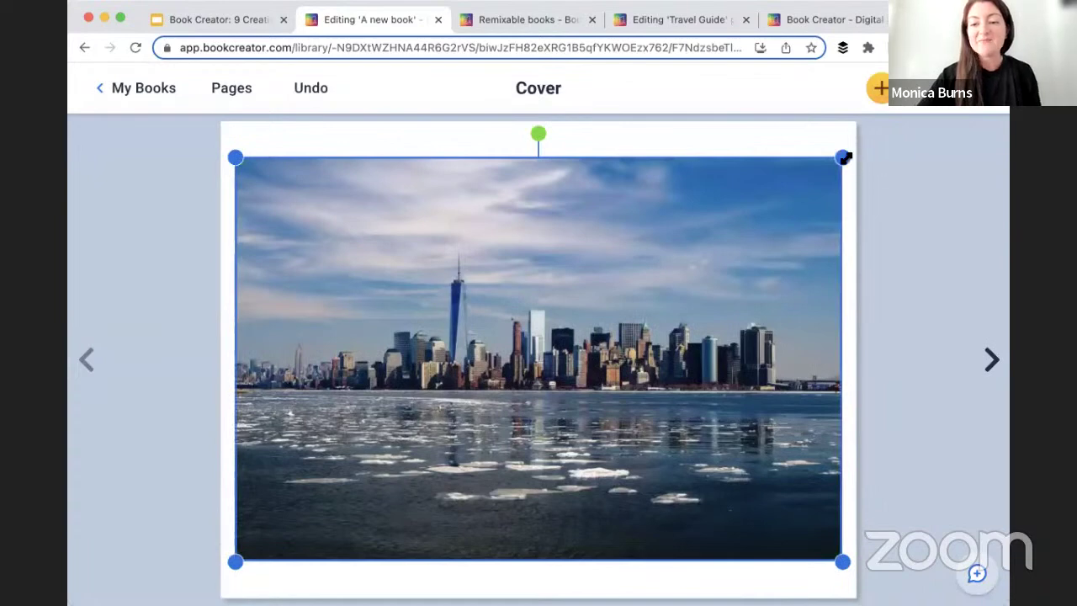
drag(843, 157, 738, 224)
drag(668, 298, 707, 334)
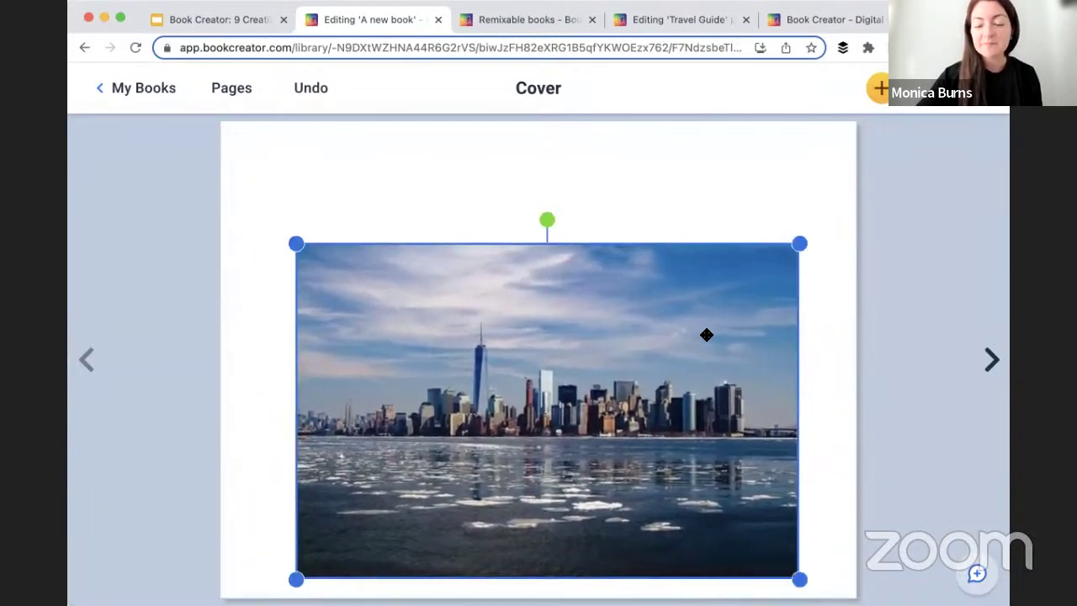
Add the text "All About Me" to the cover and place it just above the upper-left edge of the photo
click(880, 87)
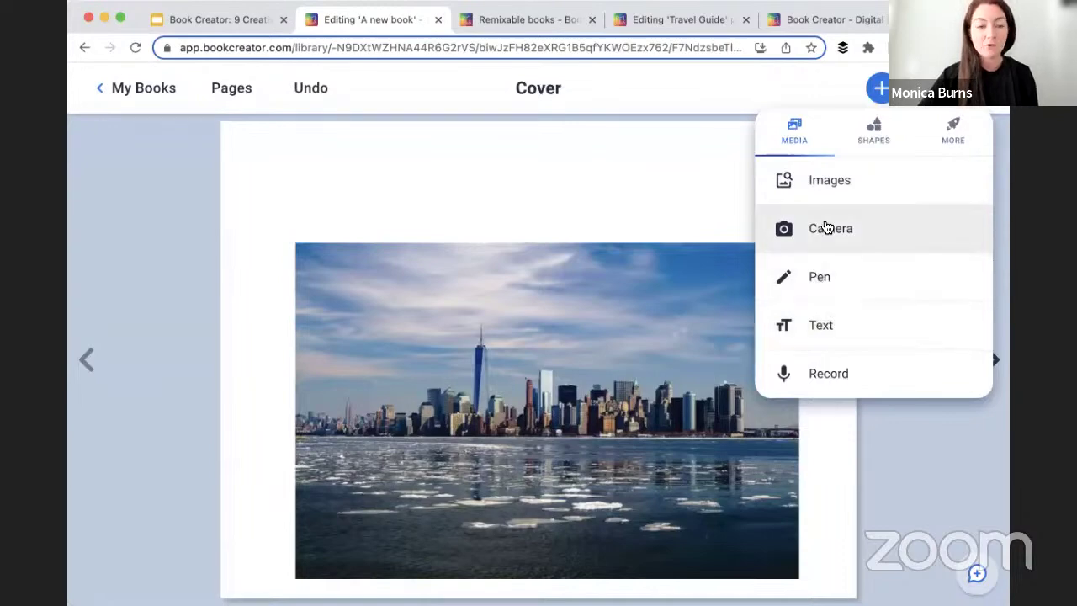
click(811, 323)
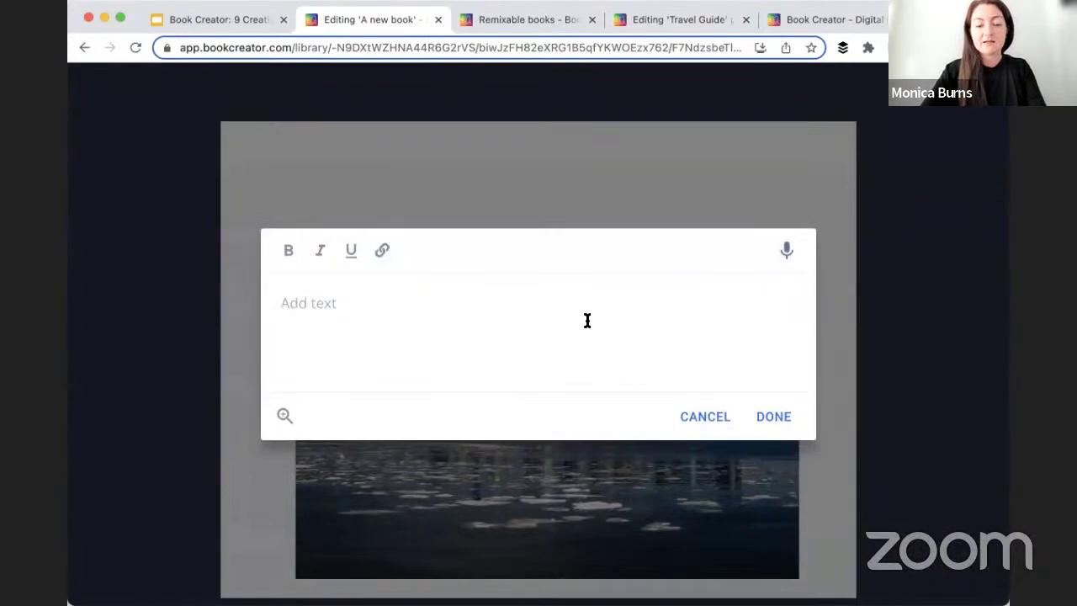
text(All About Me)
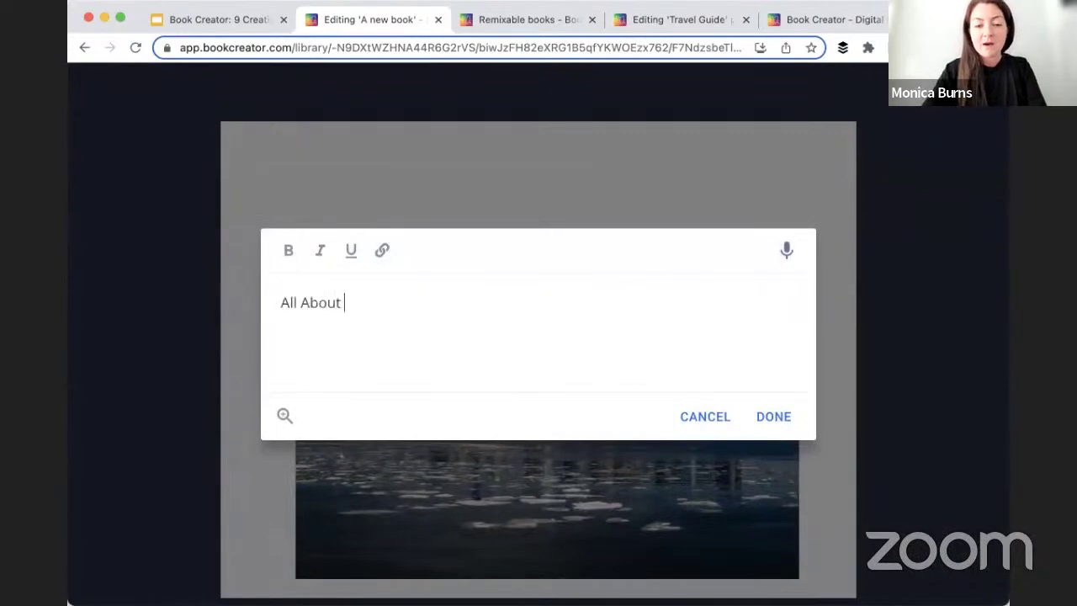
click(773, 417)
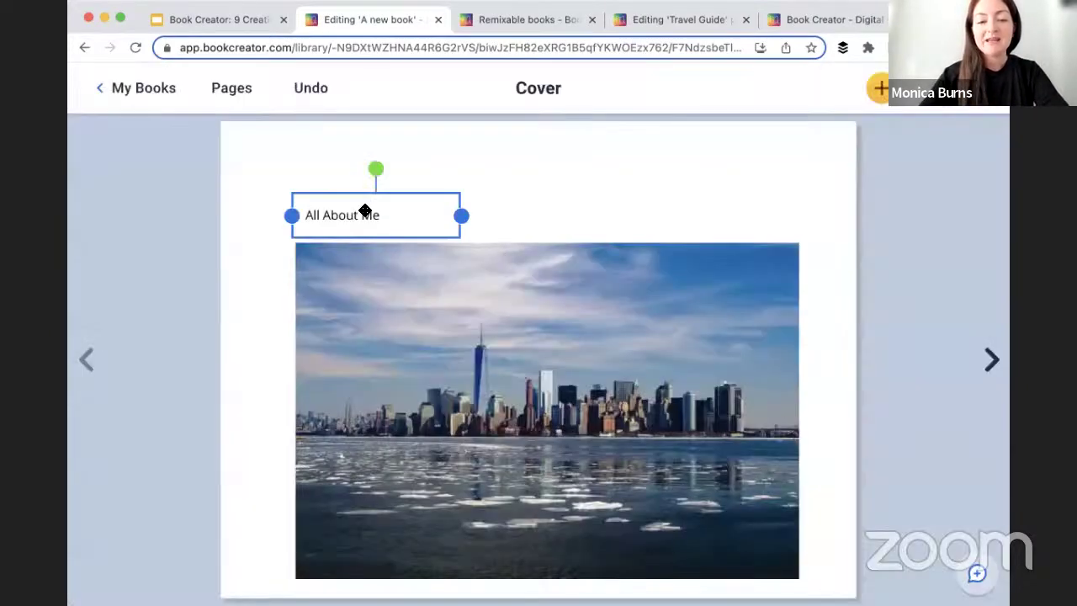
drag(365, 211, 345, 201)
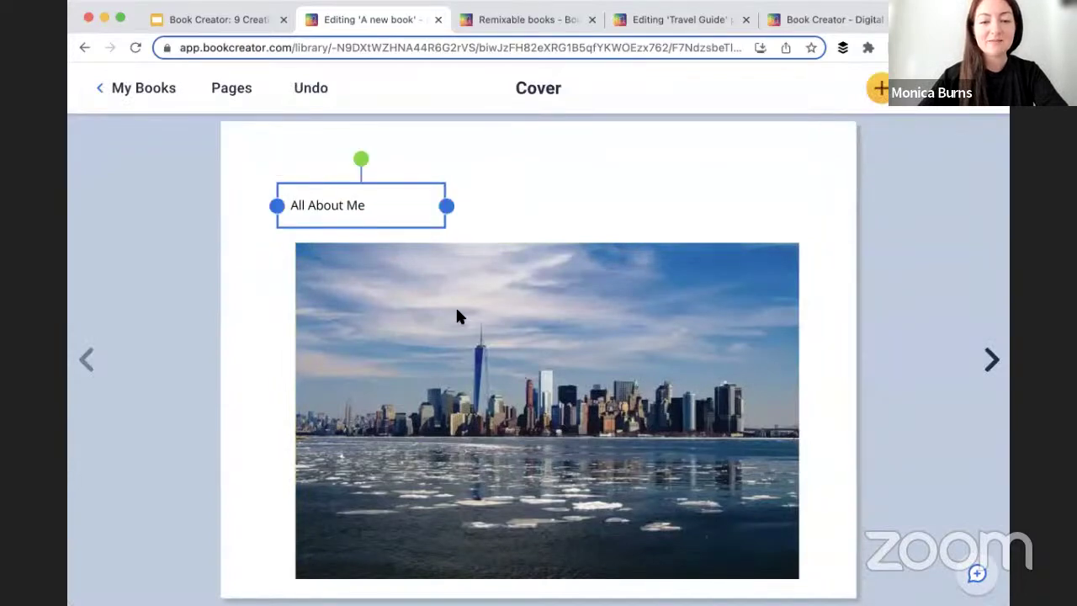
Set the "All About Me" text size to 61 and widen its box so the title fits on one line
click(455, 311)
click(323, 202)
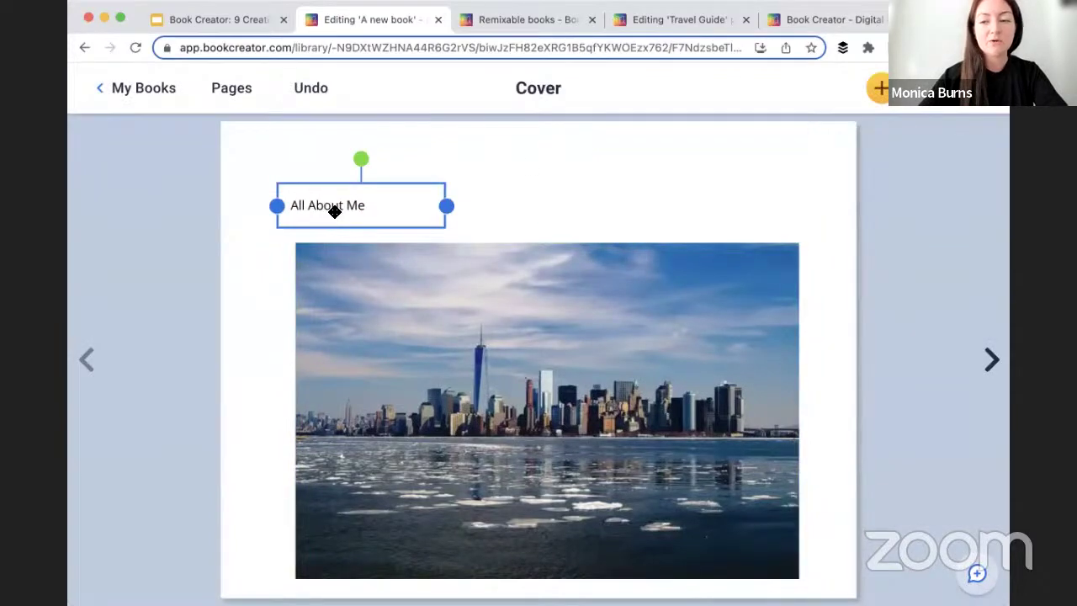
click(921, 88)
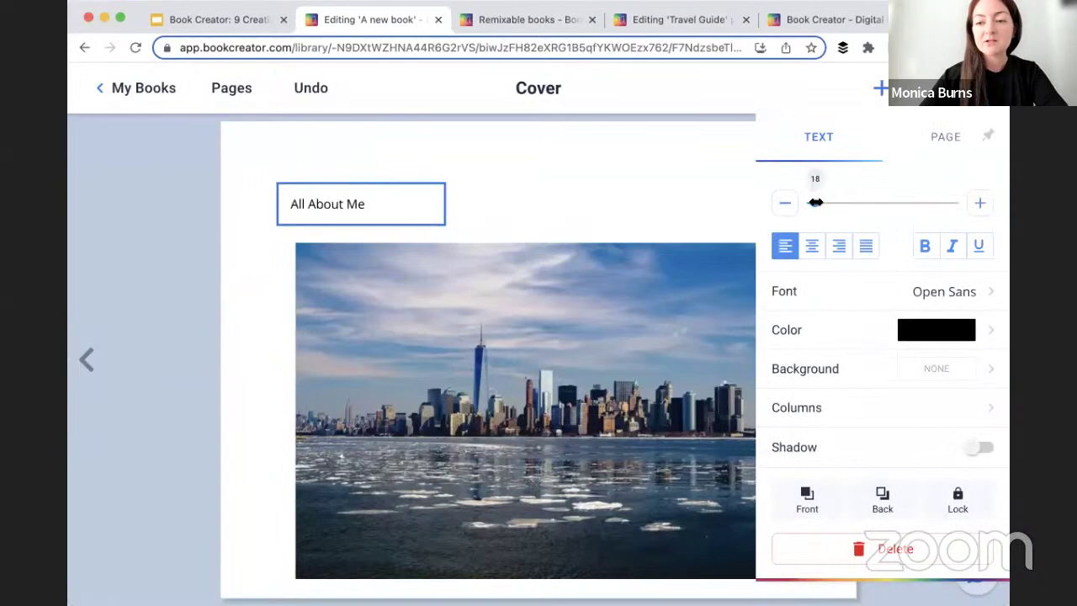
drag(815, 203, 841, 203)
drag(445, 275, 582, 267)
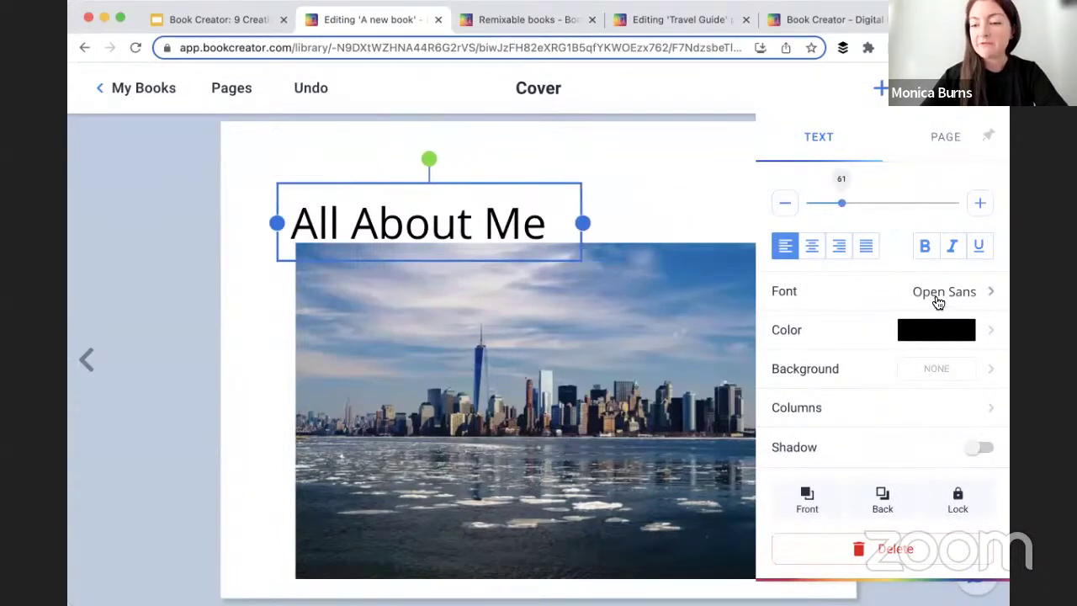
Change the title font to Montserrat and widen the text box to about 510 px
click(938, 301)
scroll(894, 367, down, 2)
click(863, 390)
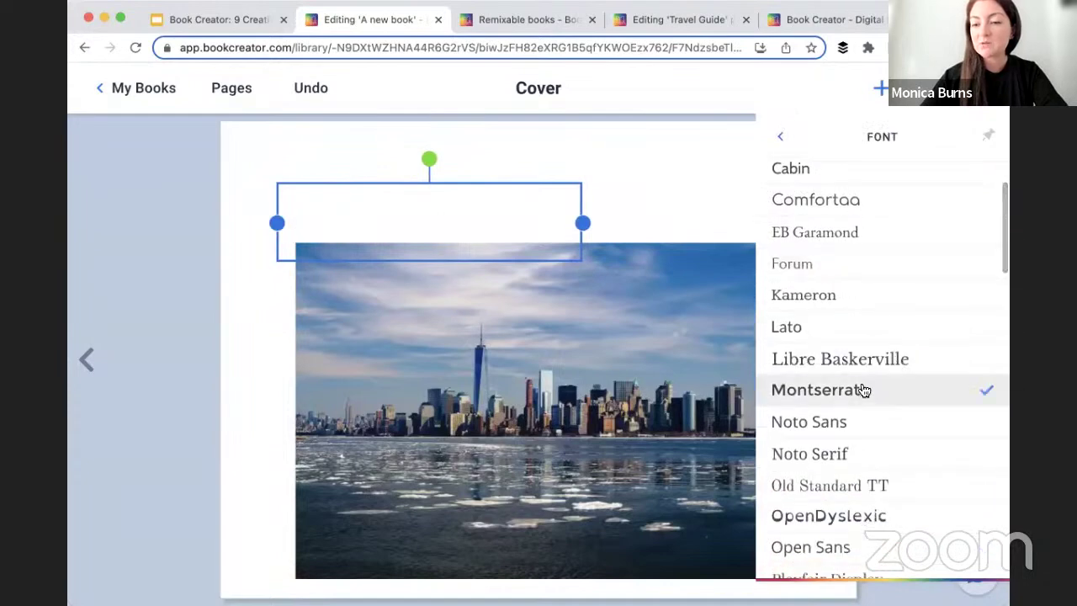
click(780, 137)
drag(584, 242, 638, 246)
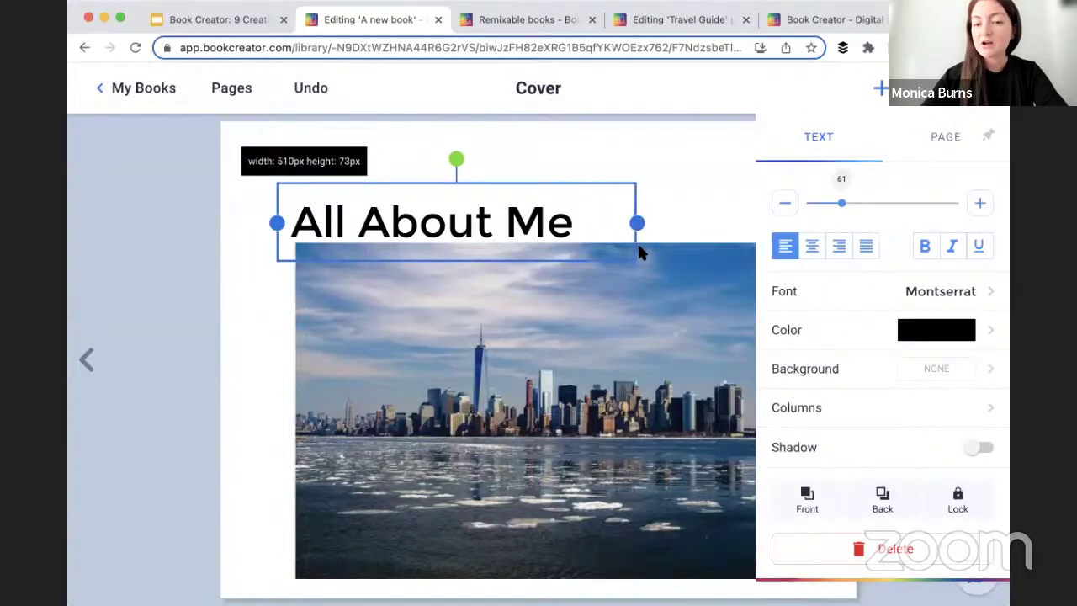
Give the title box a light blue background and narrow the box to fit closely around the text
click(935, 373)
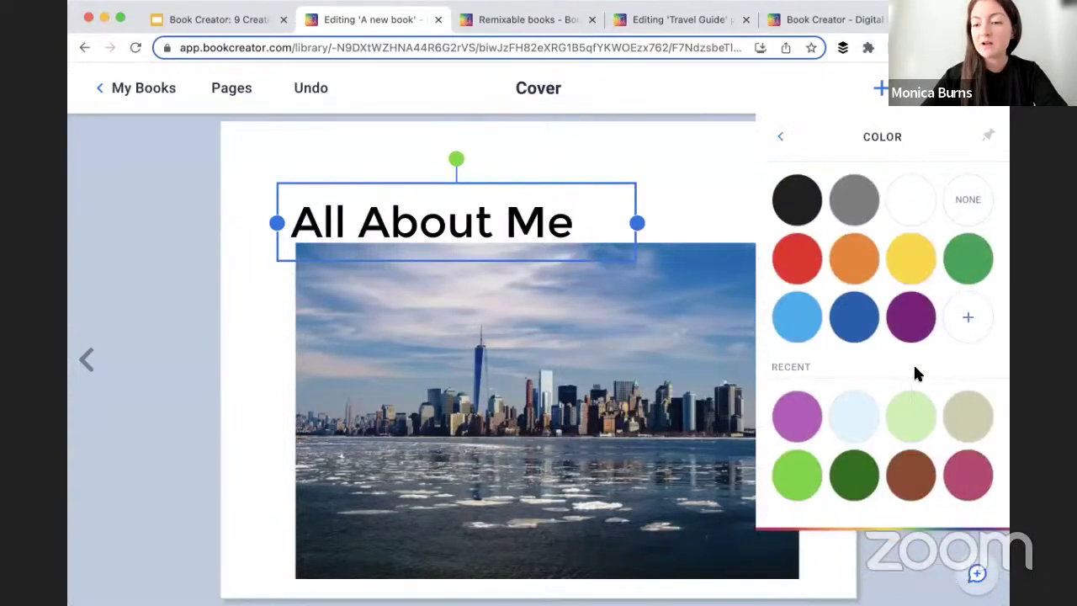
click(853, 414)
drag(636, 223, 596, 223)
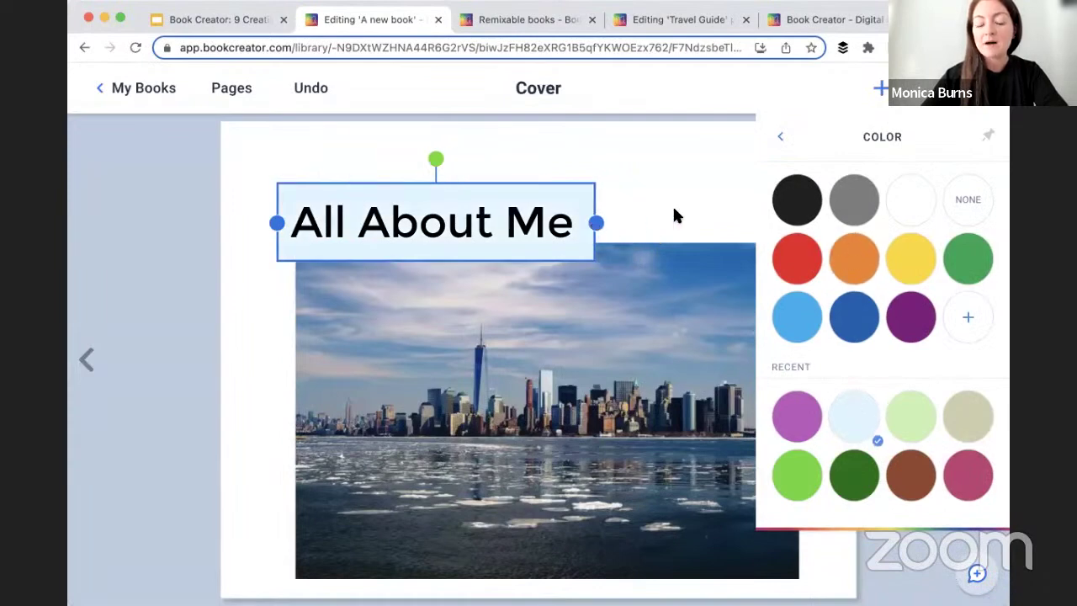
click(673, 217)
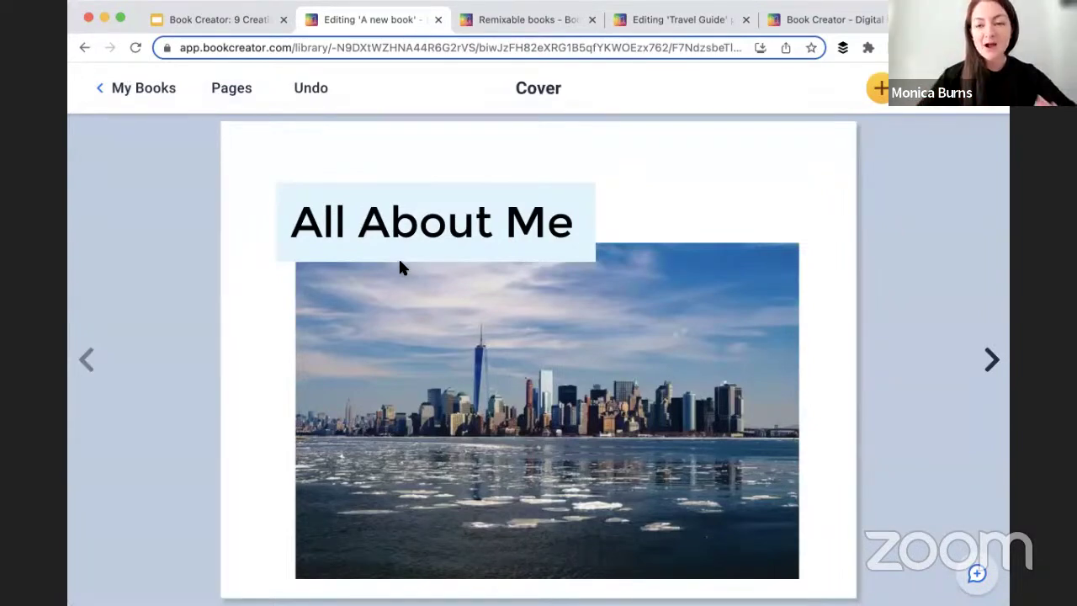
click(879, 87)
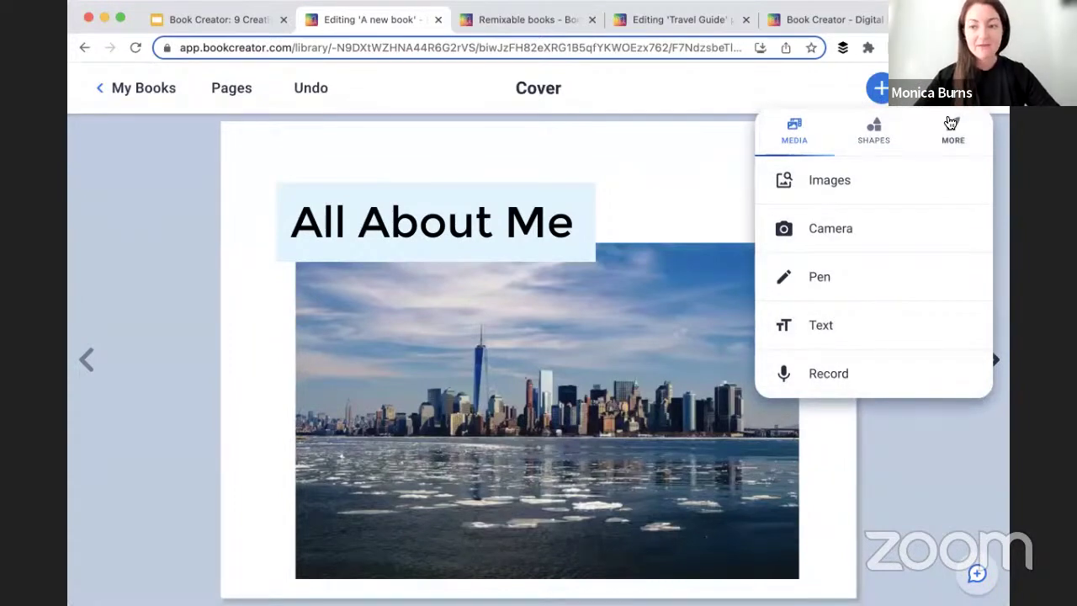
click(963, 145)
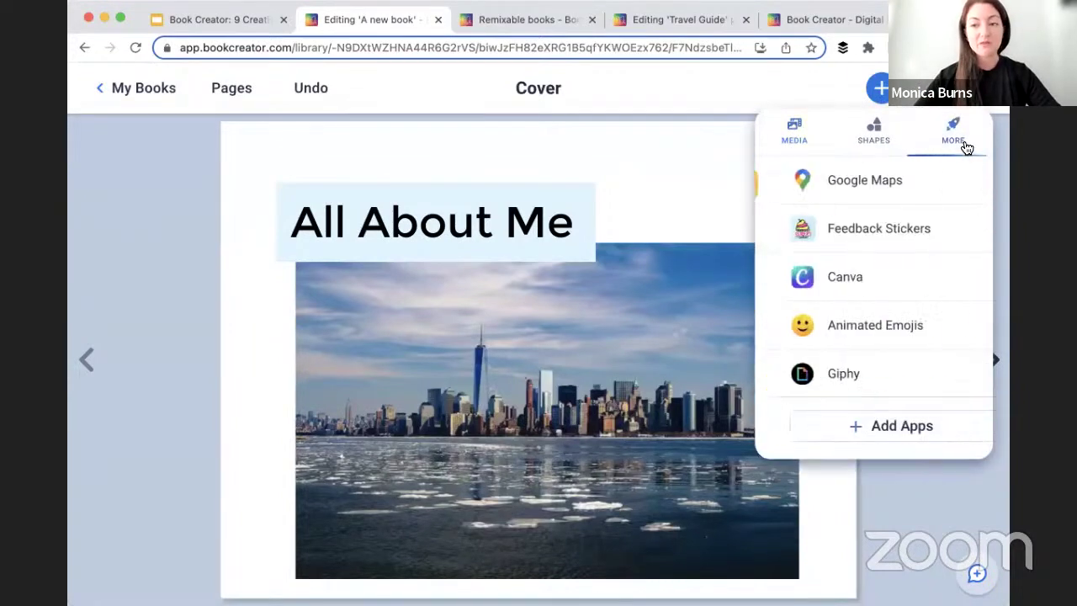
click(798, 134)
click(681, 195)
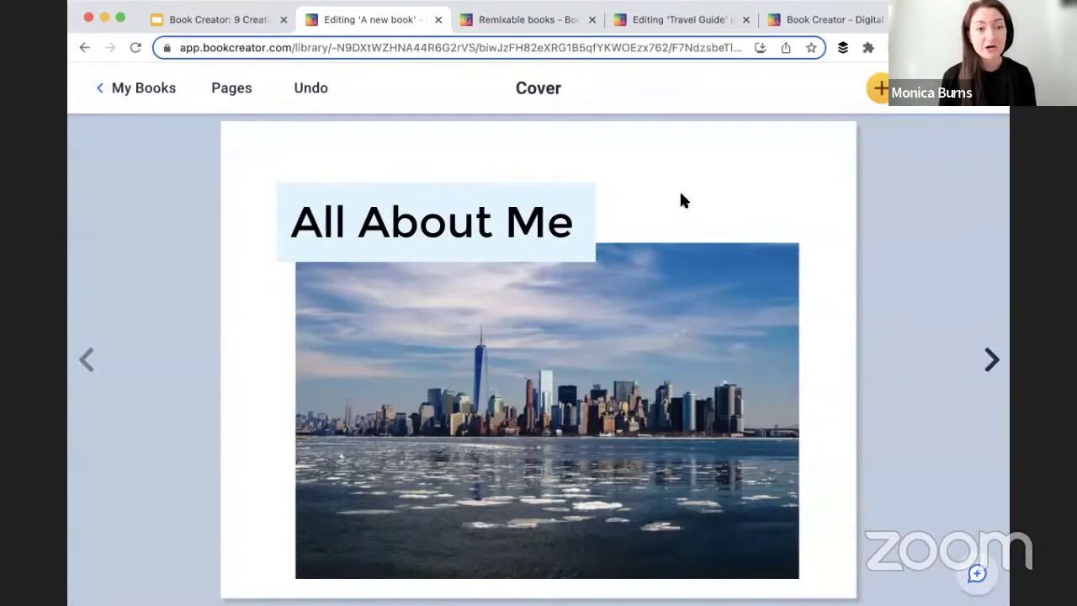
Return to the library's books, display and highlight the invite code for others to join, and dismiss it
click(159, 87)
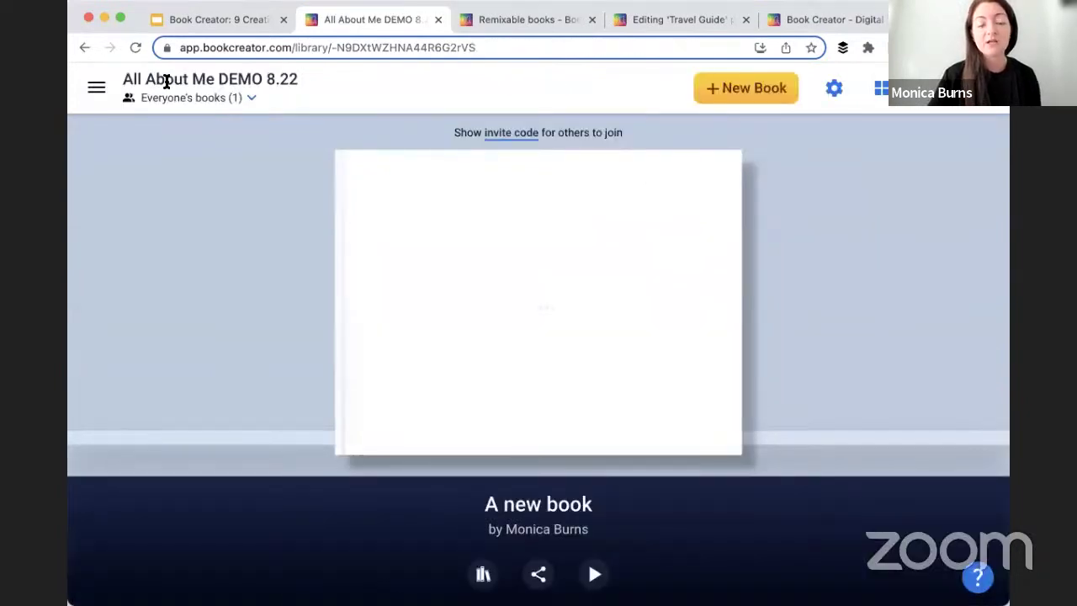
click(507, 135)
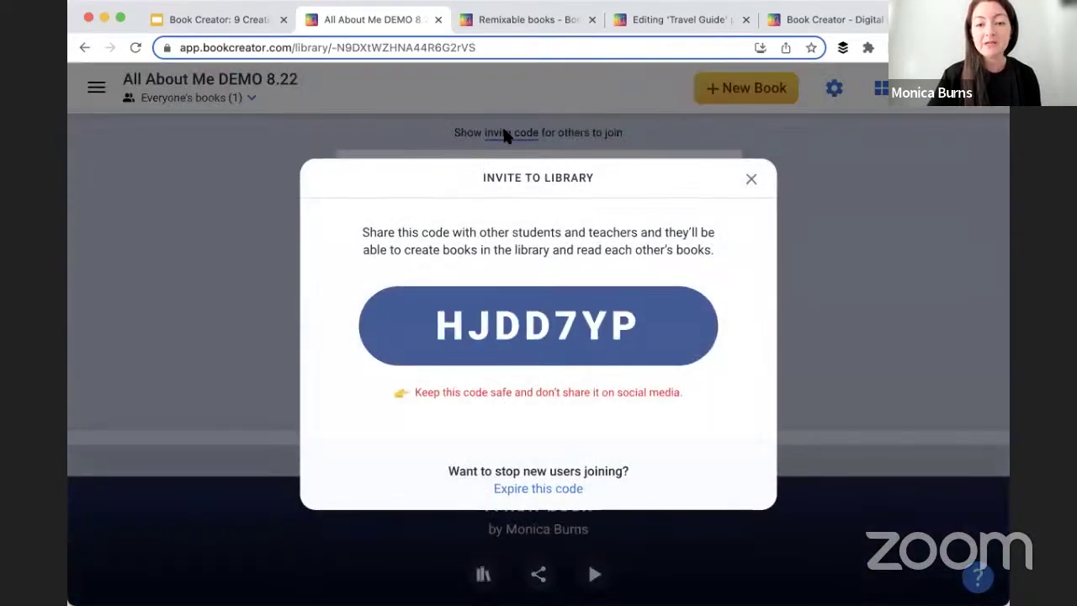
double_click(557, 320)
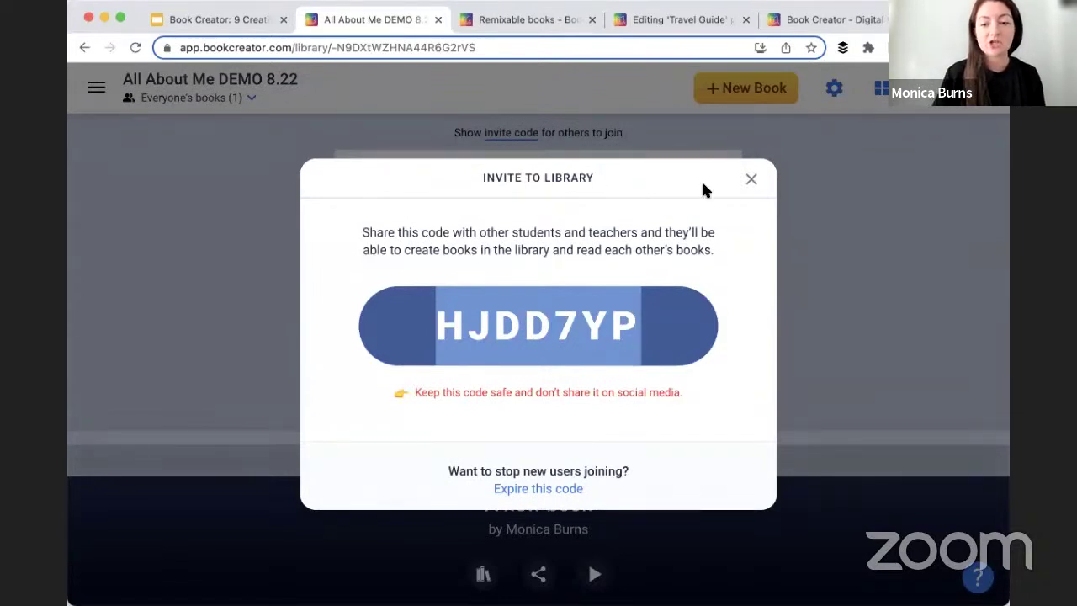
click(744, 174)
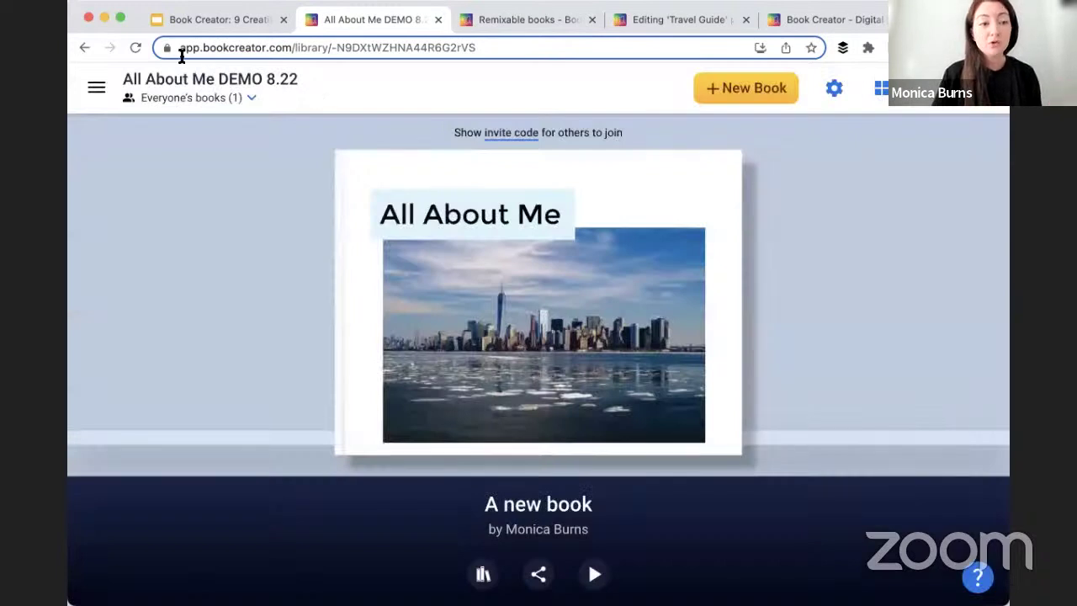
Switch to the incognito browser window with the Book Creator student sign-in page
click(84, 0)
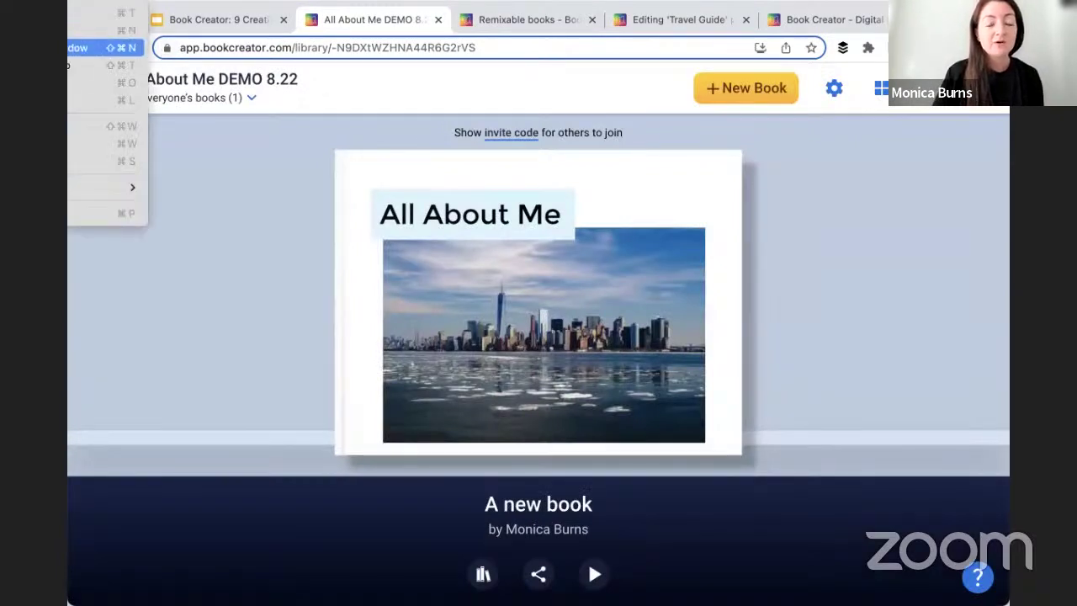
key(Escape)
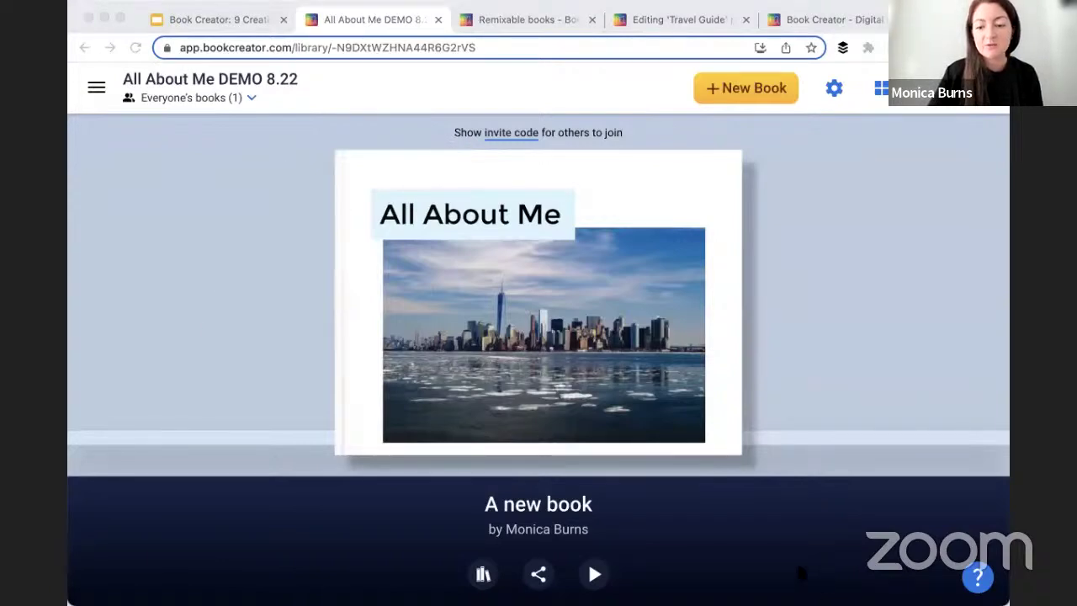
key(super+grave)
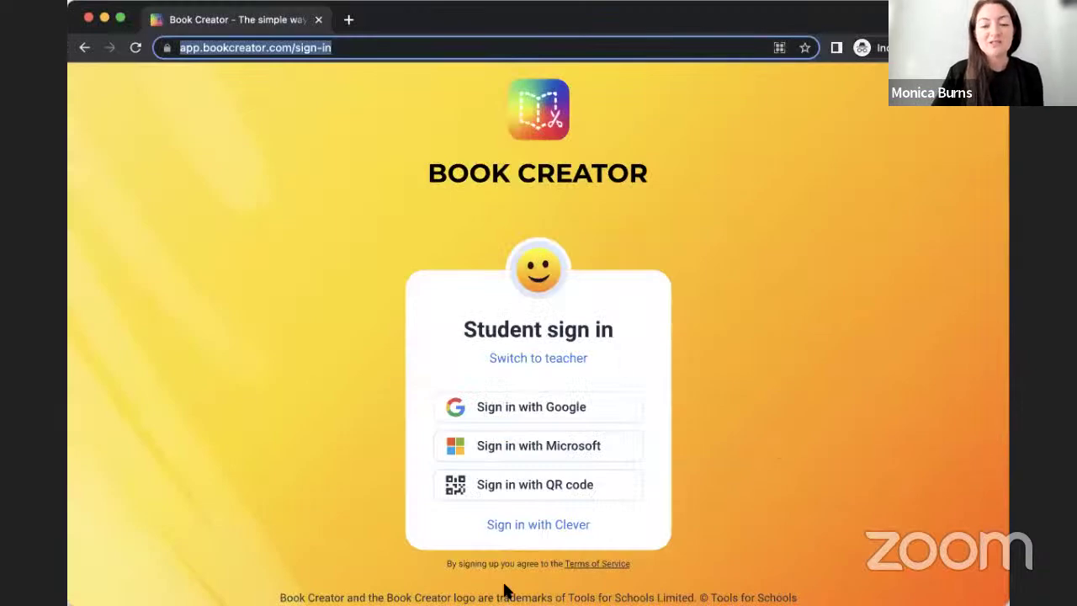
Show the teacher version of the sign-in page, and return to the main browser window with the All About Me DEMO 8.22 library
click(523, 360)
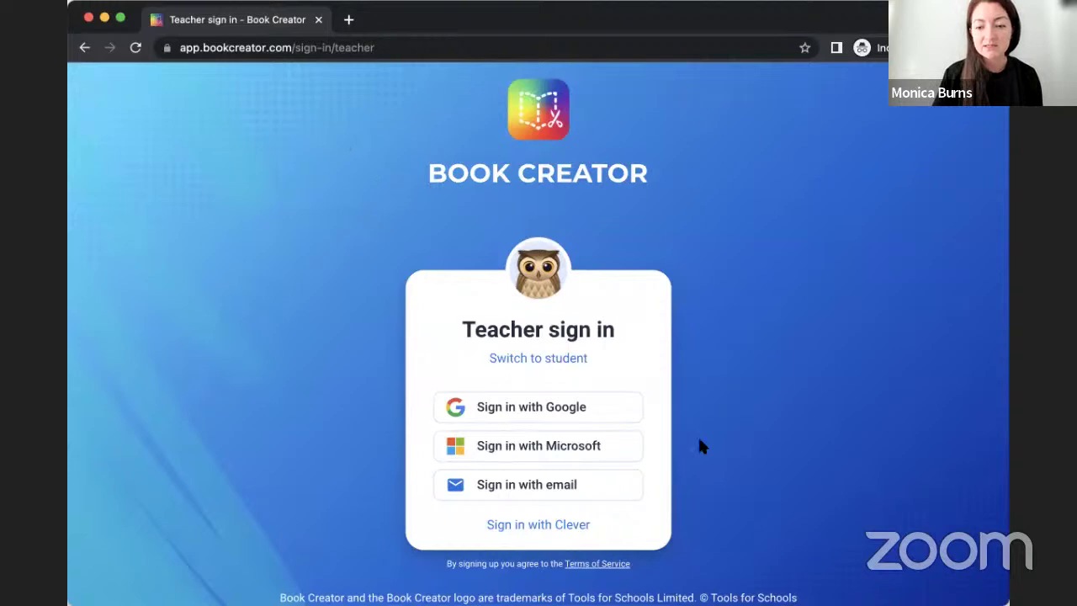
key(super+grave)
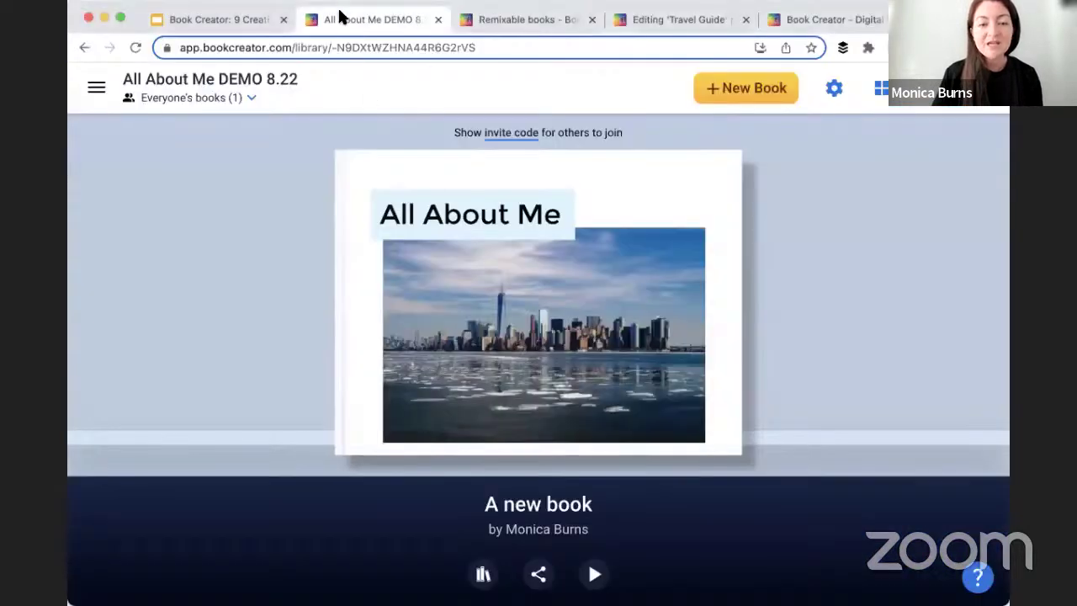
From the overview of libraries, show the prompt for joining an existing library, dismiss it, and open the All About Me DEMO 8.22 library
click(95, 90)
scroll(355, 281, down, 10)
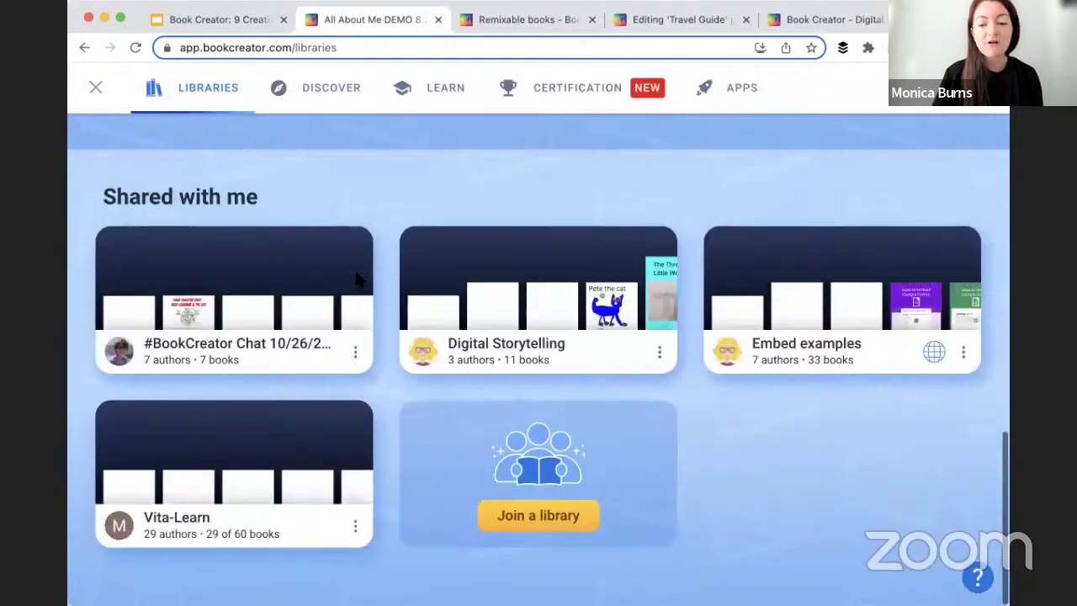
click(542, 520)
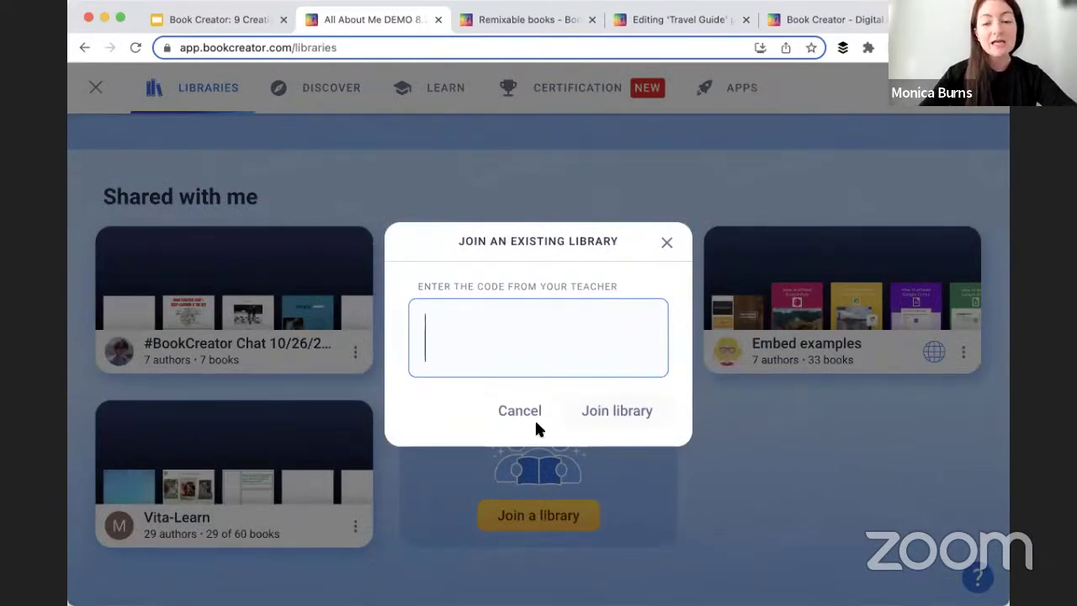
click(667, 245)
scroll(670, 219, up, 2)
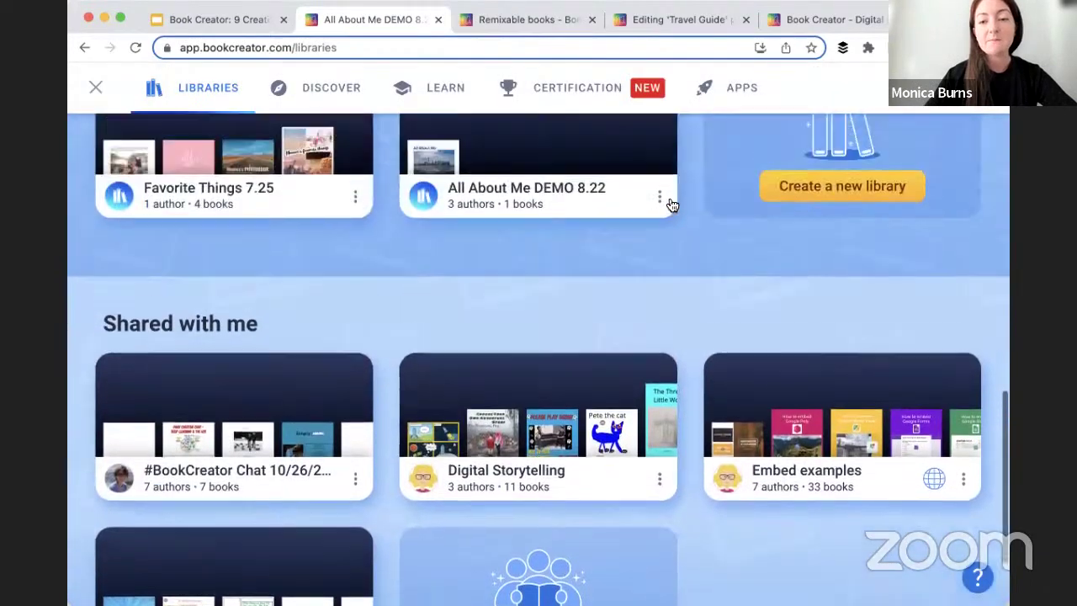
scroll(664, 211, up, 2)
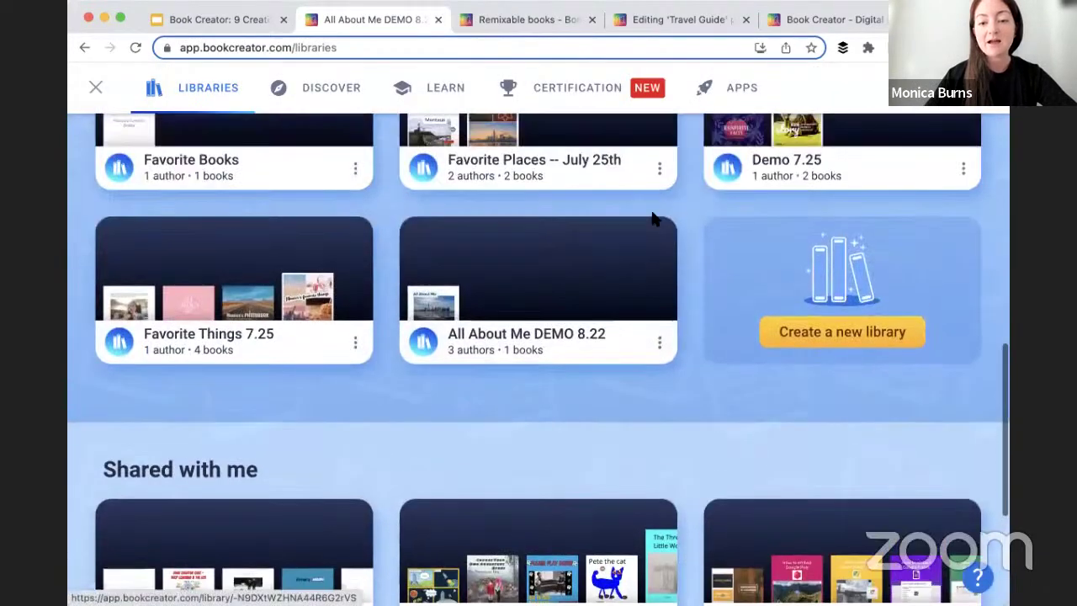
click(510, 278)
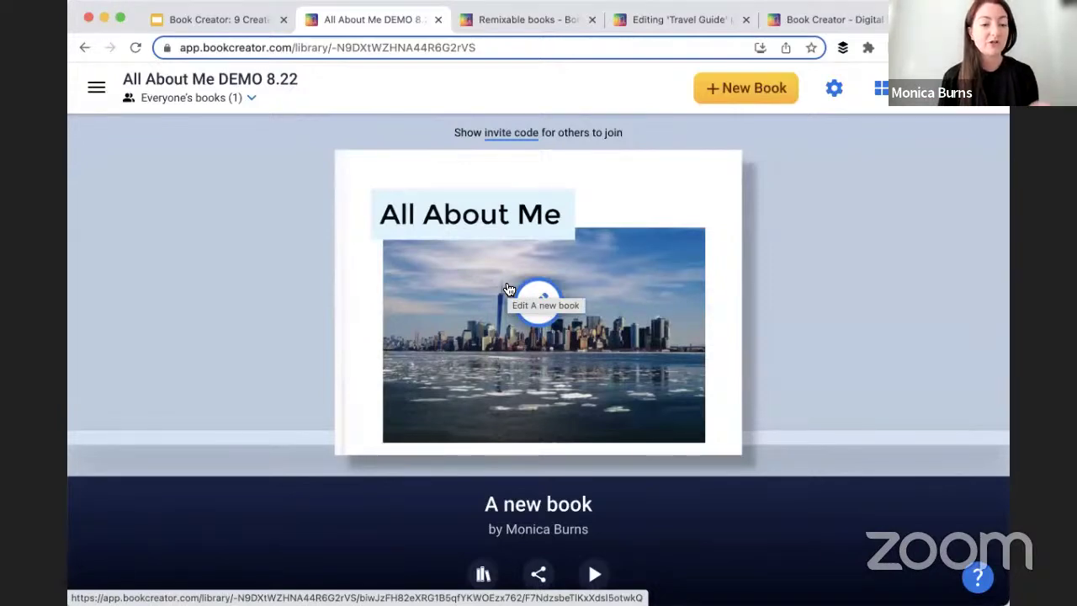
Show the join-library code prompt among the shared libraries once more, close it, and go back into the All About Me DEMO 8.22 library
click(96, 87)
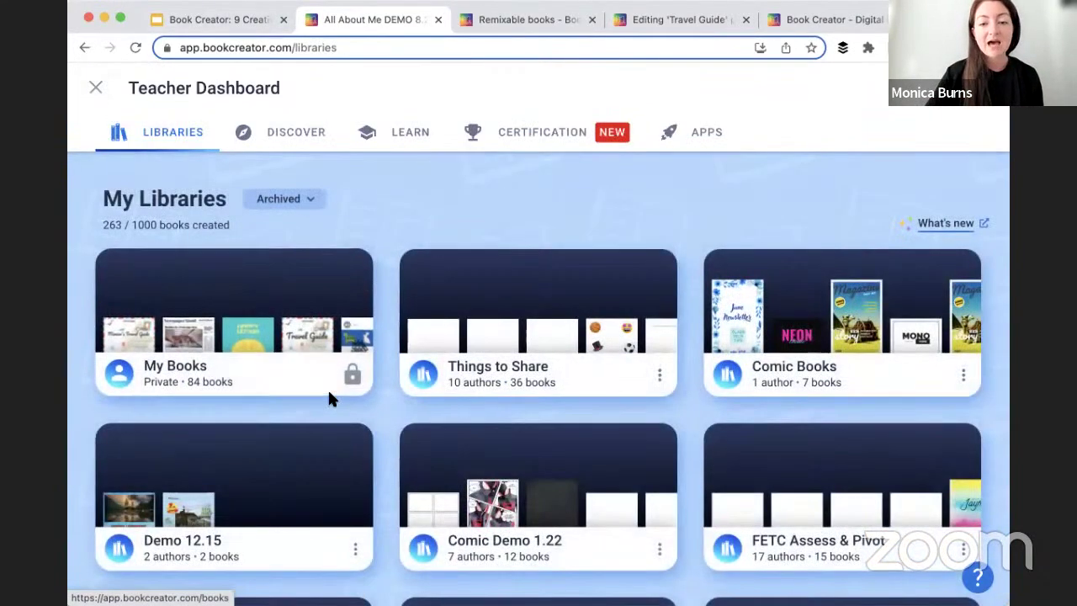
scroll(336, 404, down, 10)
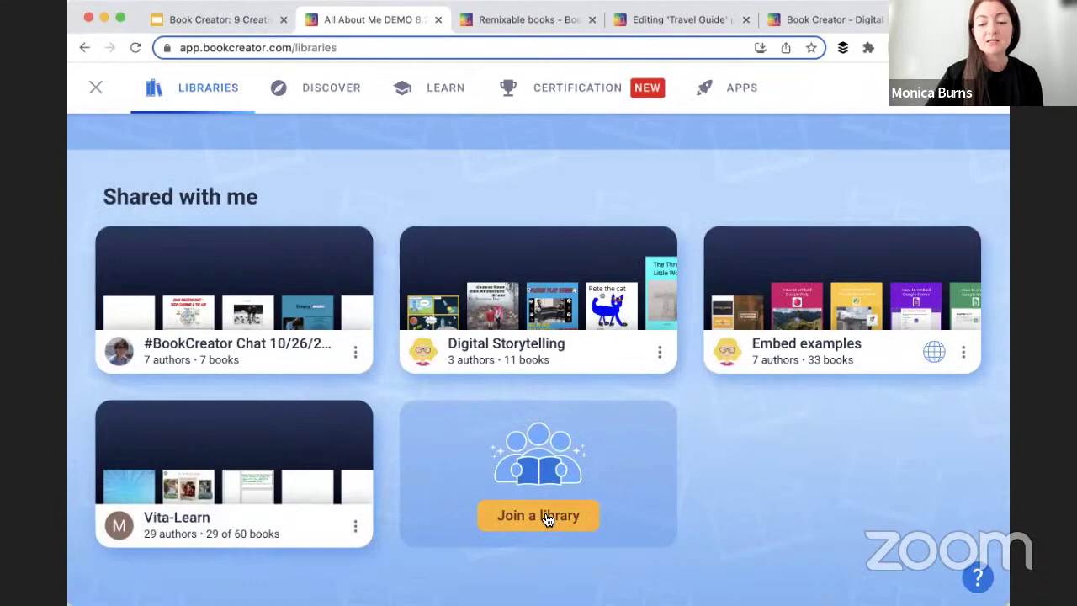
click(547, 517)
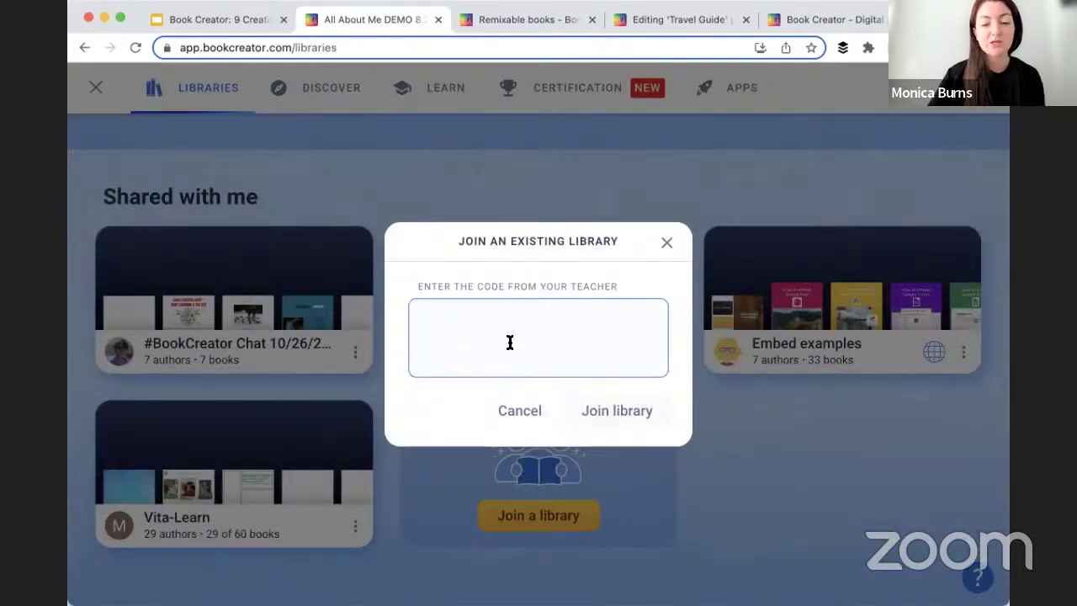
click(666, 243)
scroll(670, 252, up, 3)
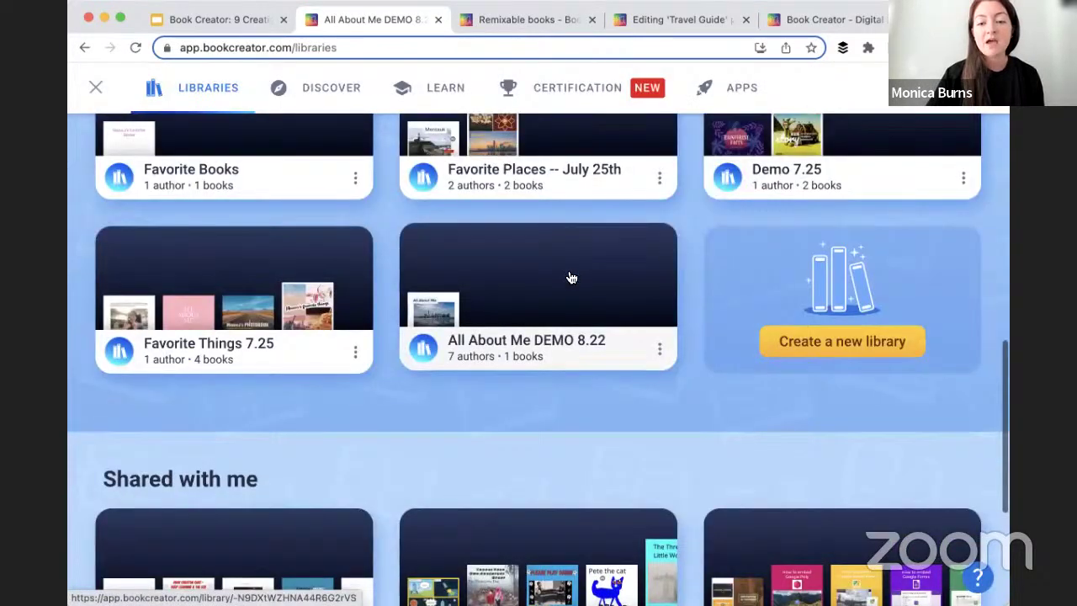
click(570, 276)
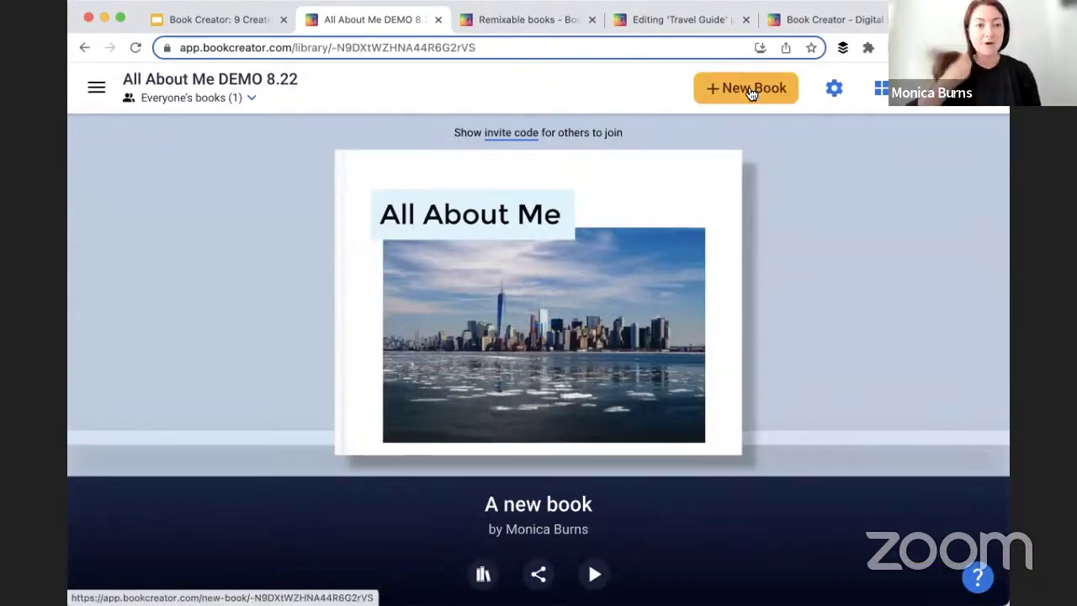
Open the All About Me book for editing, give its cover the blue sunburst background, and display the media options that can be added
click(674, 267)
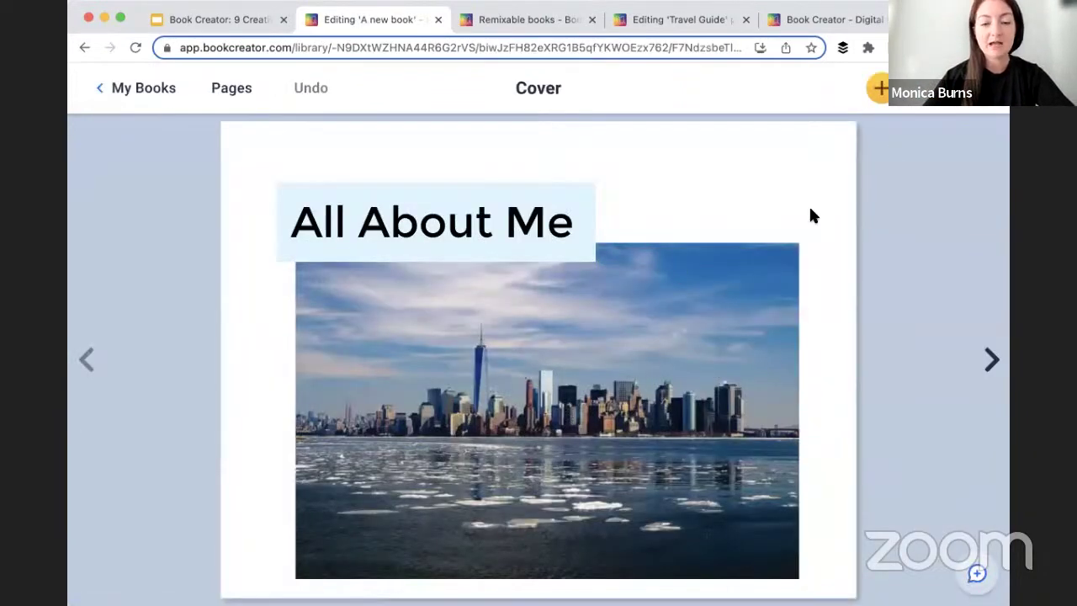
click(912, 87)
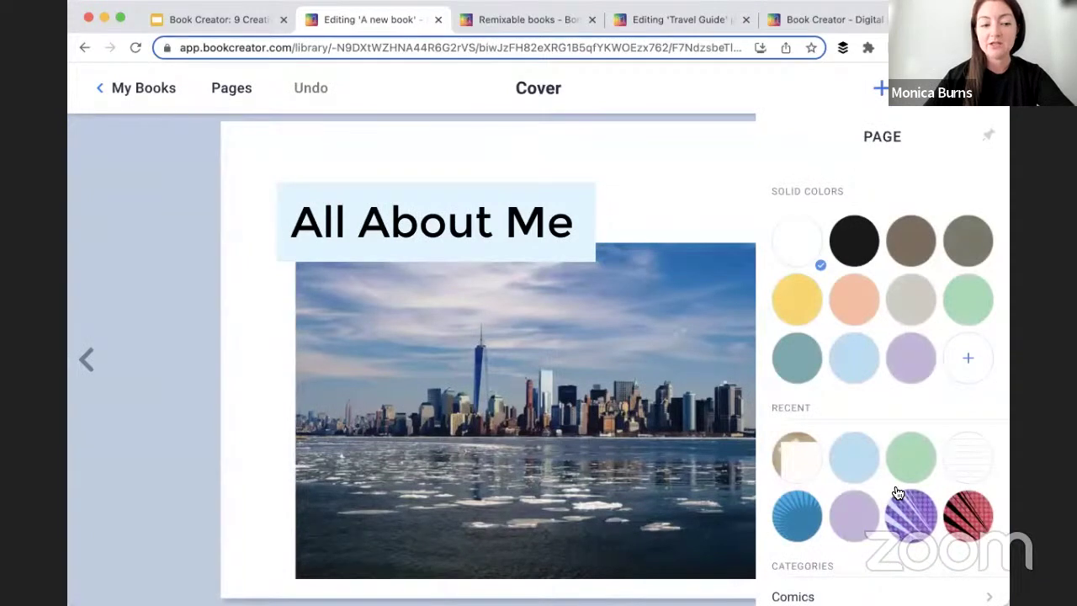
click(911, 516)
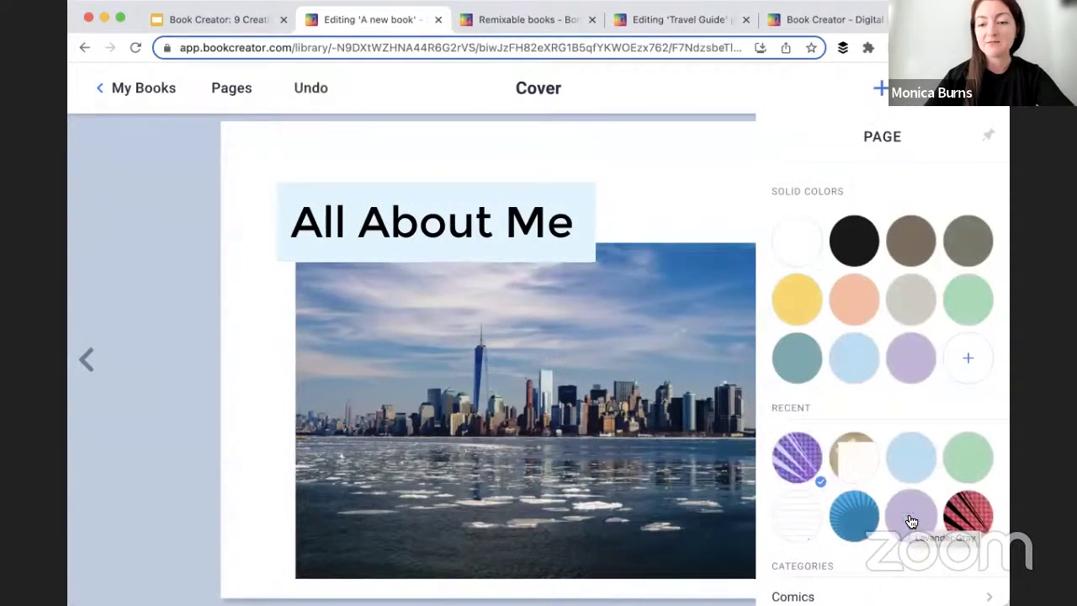
click(855, 516)
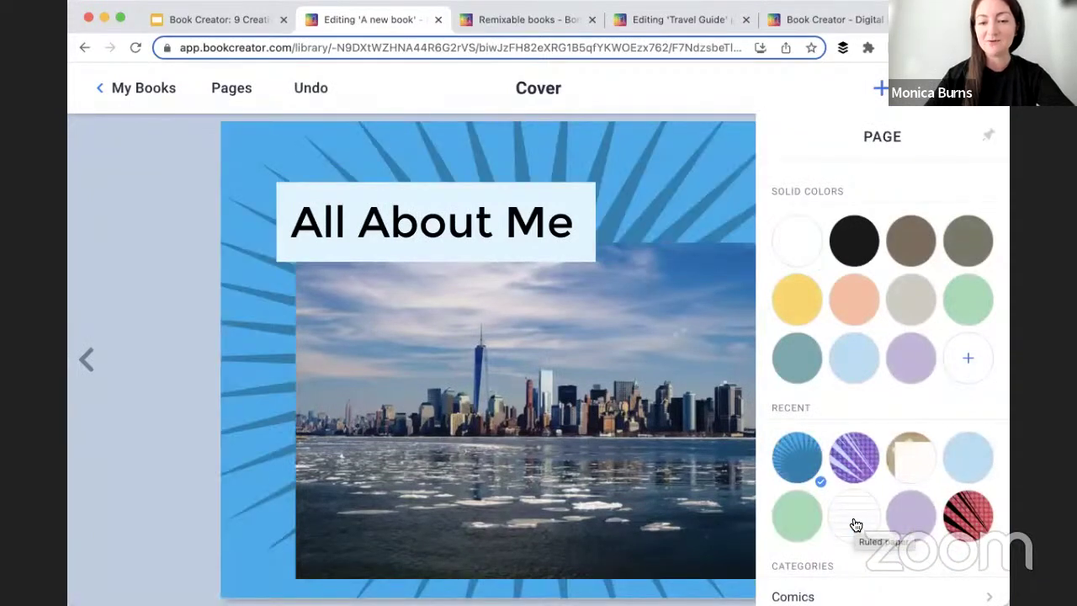
click(880, 89)
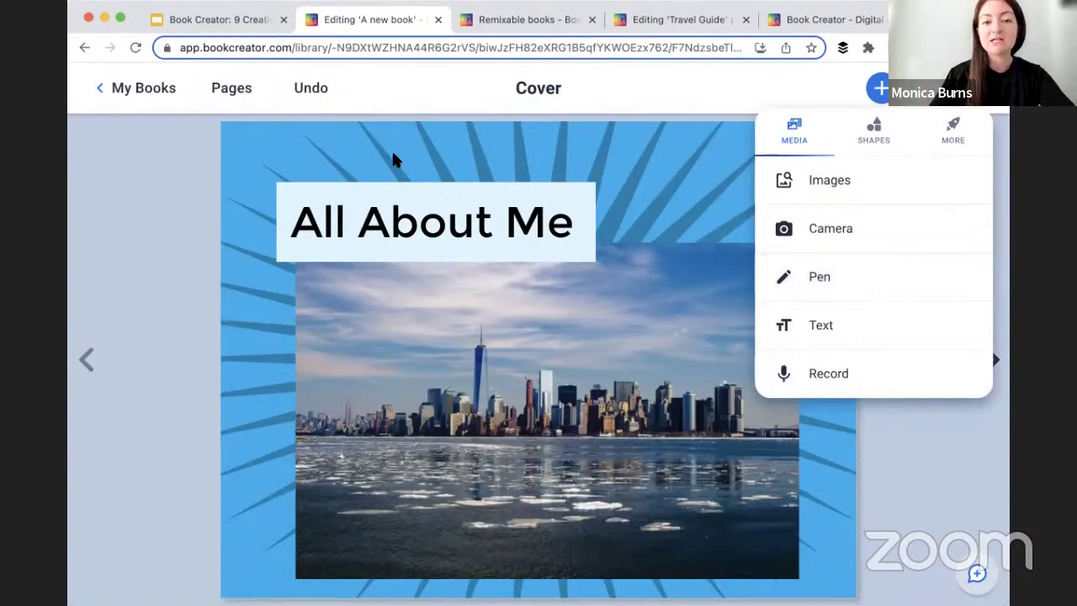
Switch to the Google Slides presentation to show the Get to know you and Set goals slides
click(224, 23)
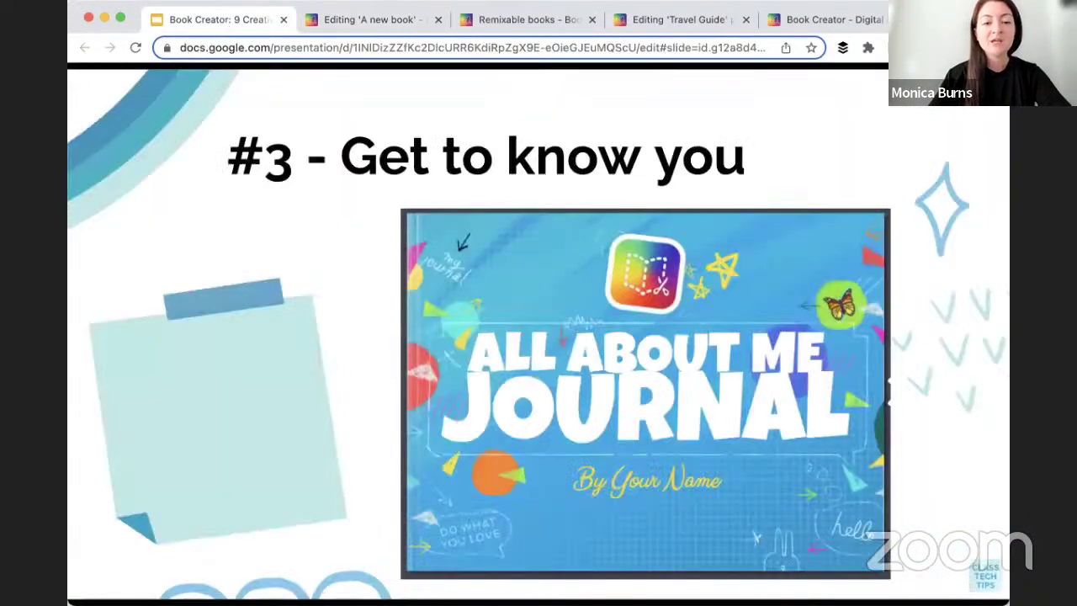
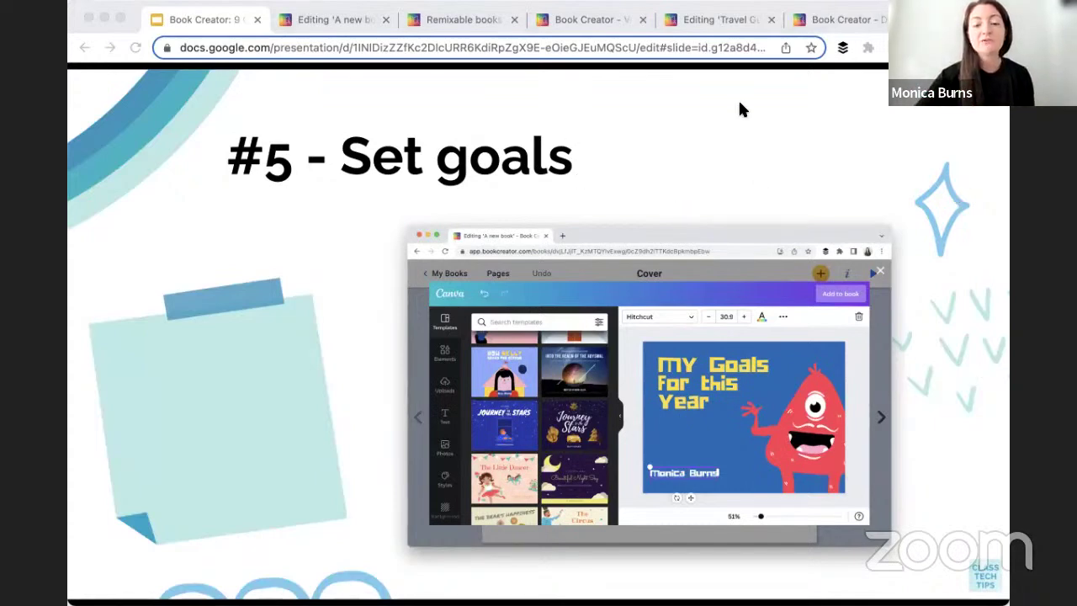
click(709, 175)
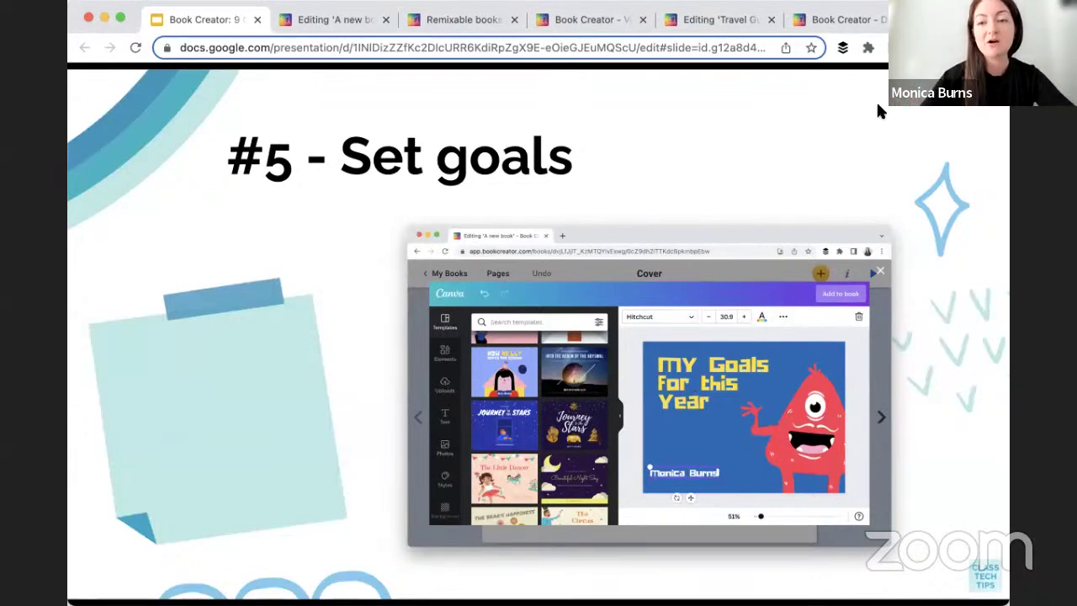
Switch back to Book Creator, return to the All About Me DEMO 8.22 library, and browse through the participants' books to the last one
click(345, 23)
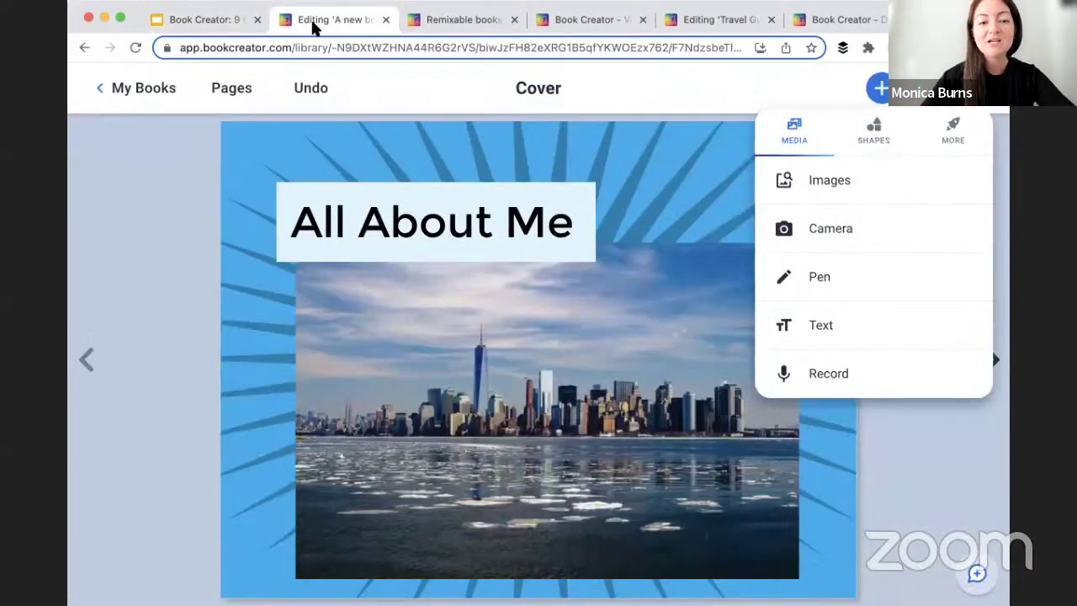
click(135, 94)
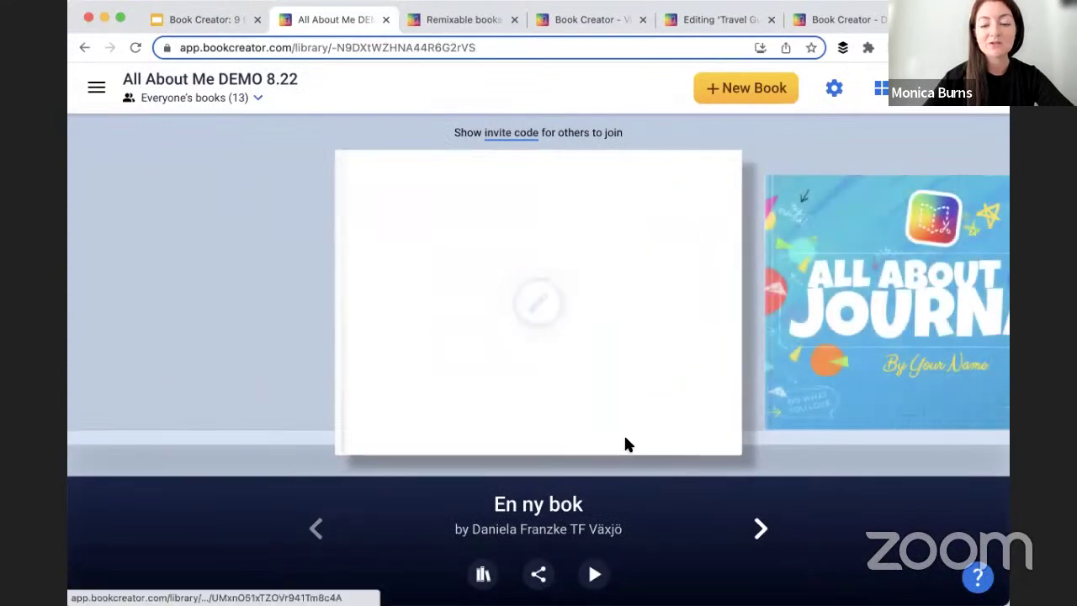
click(761, 530)
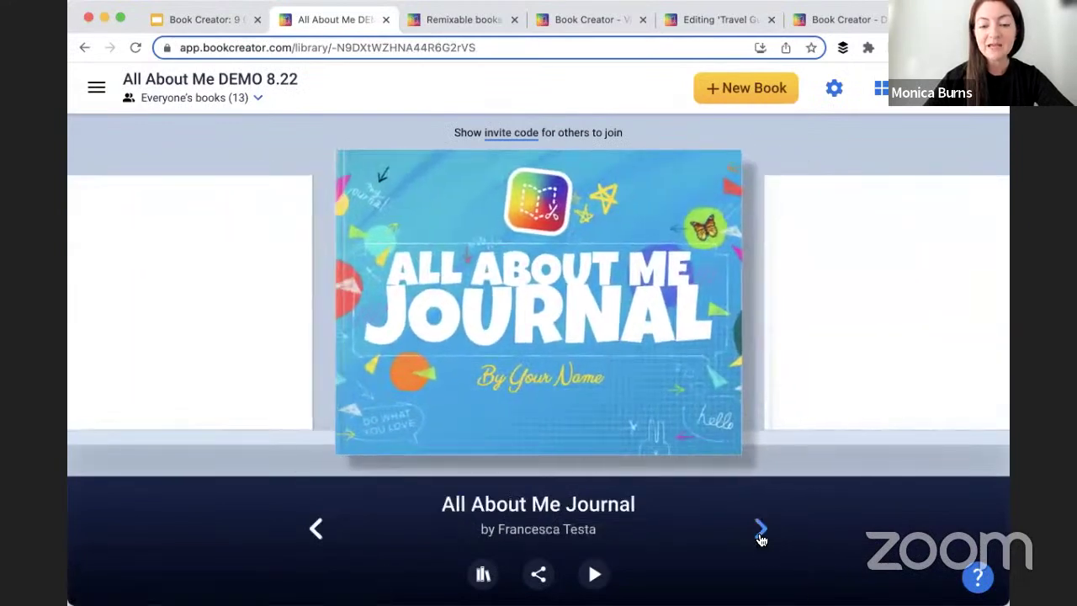
click(761, 530)
click(761, 532)
click(760, 532)
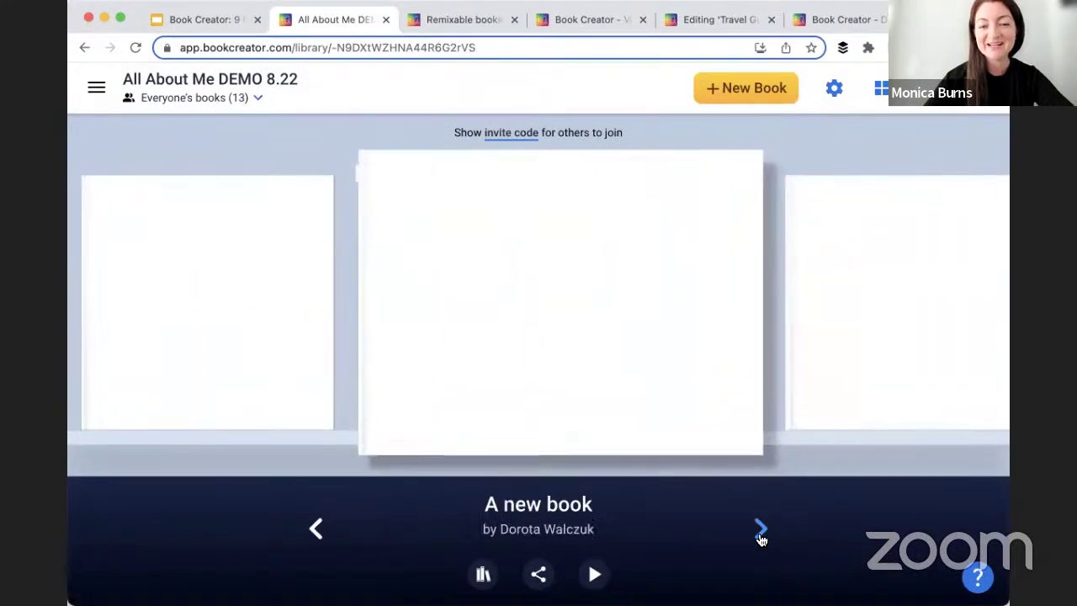
click(761, 531)
click(760, 531)
click(760, 532)
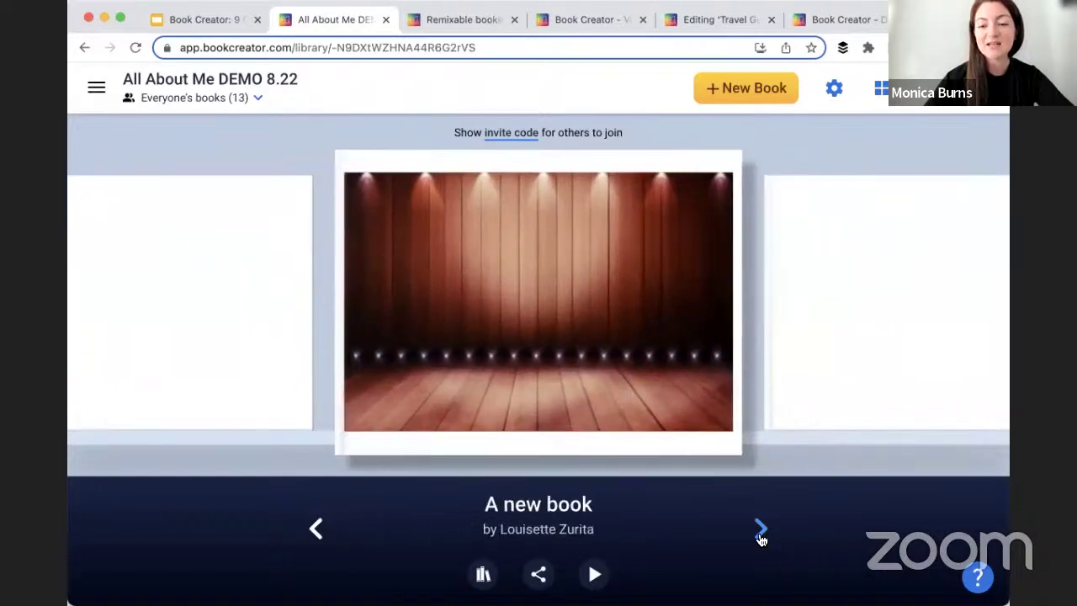
click(761, 532)
click(760, 532)
click(760, 531)
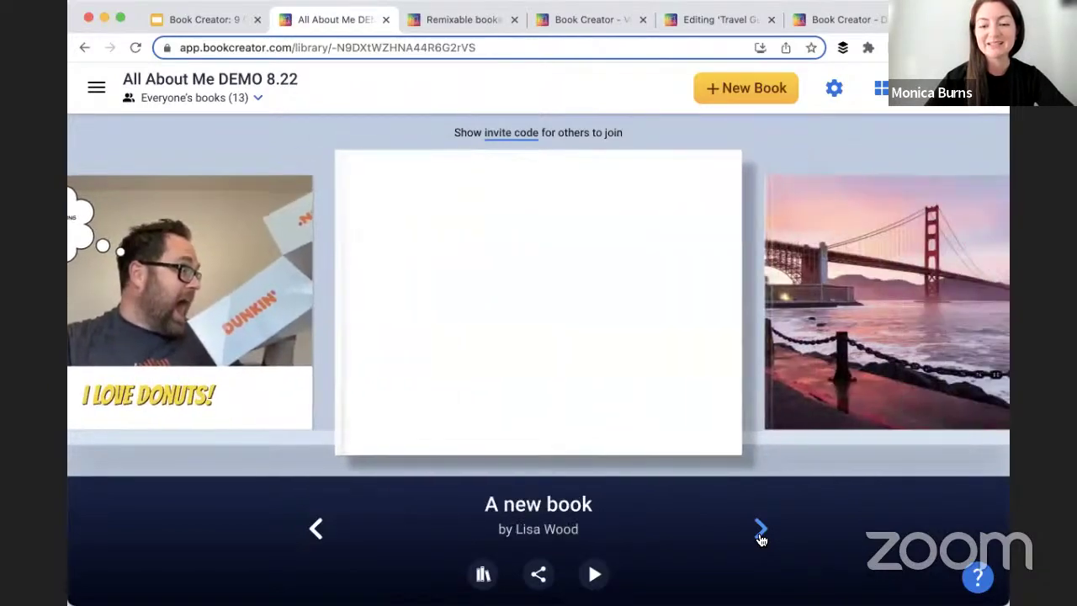
click(760, 532)
click(761, 531)
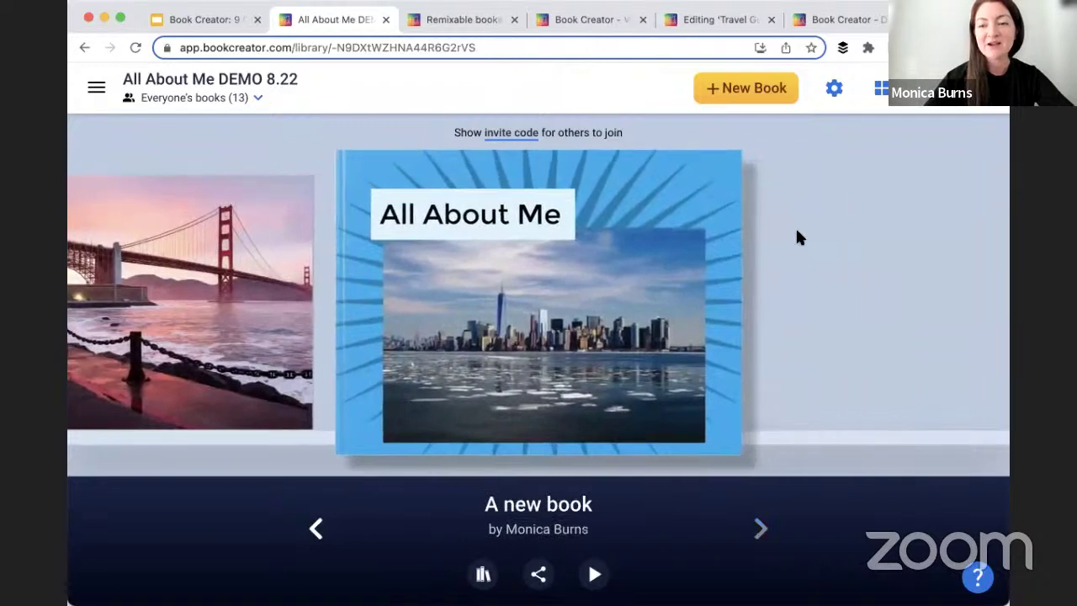
Create a blank 4:3 landscape book in the library and open the Canva app on its cover
click(739, 89)
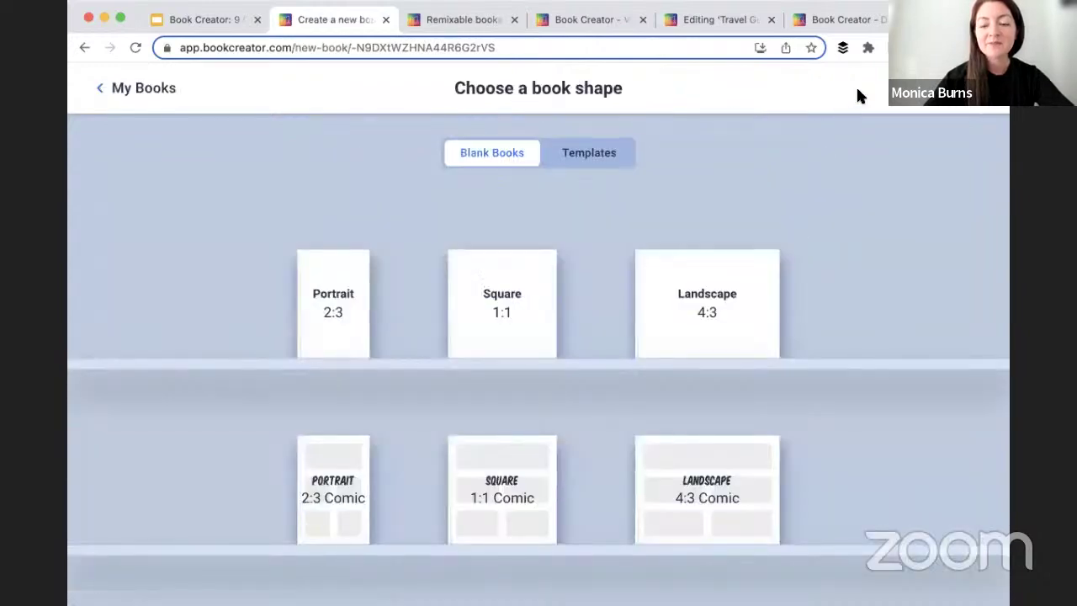
click(710, 314)
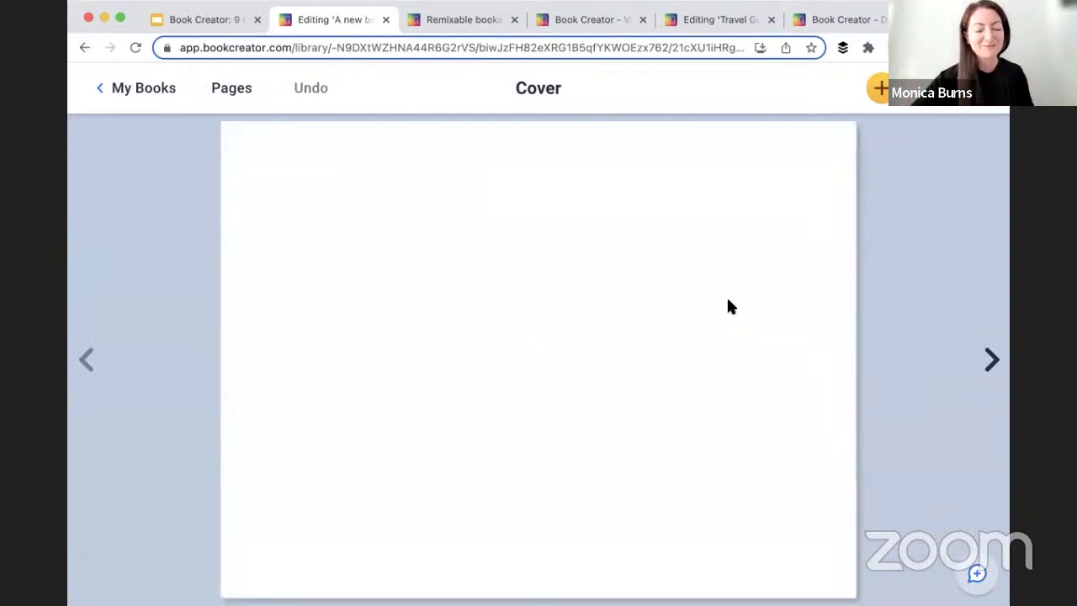
click(866, 92)
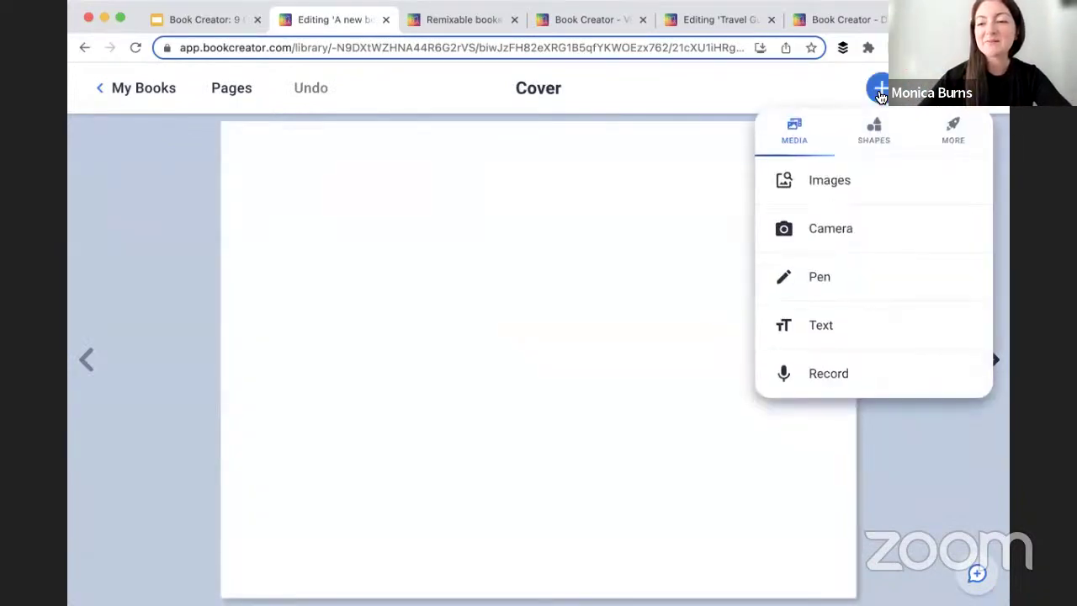
click(950, 132)
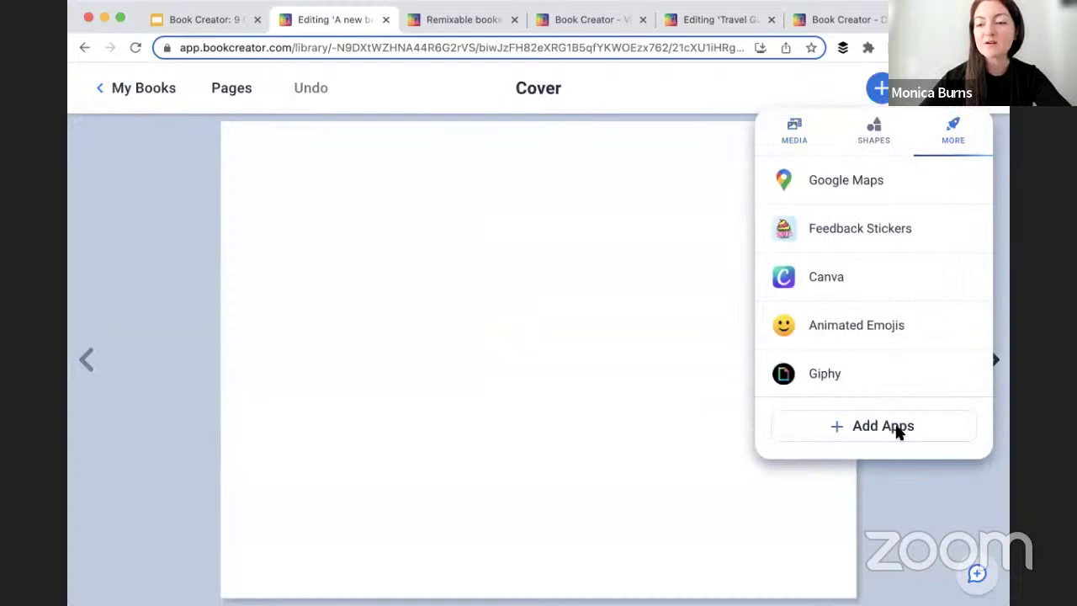
click(812, 294)
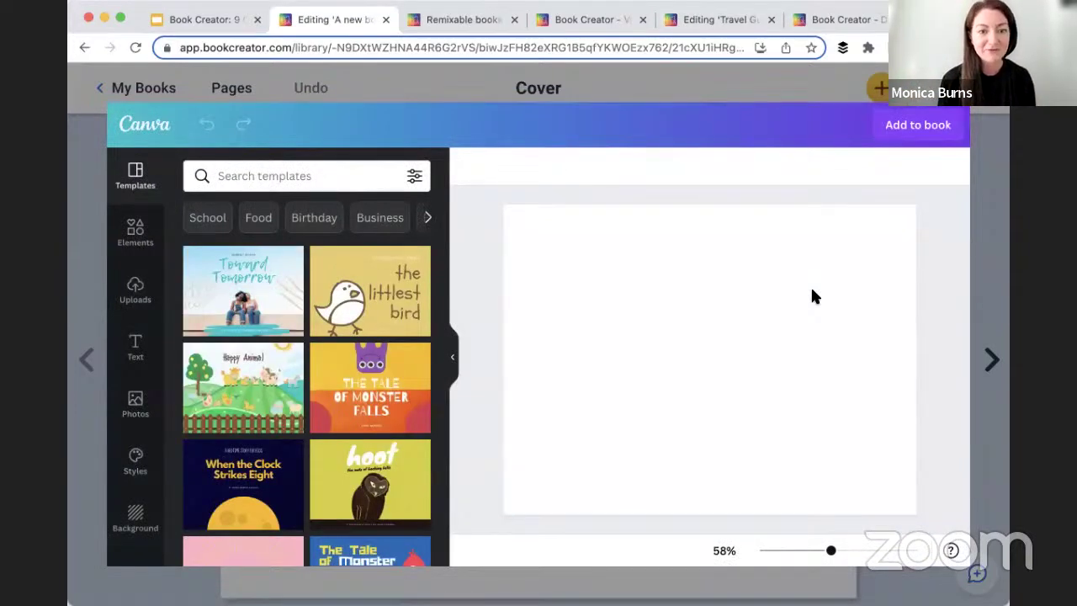
Browse the Canva book cover templates and apply the yellow Illustrating Monsters template to the blank cover
scroll(444, 361, down, 5)
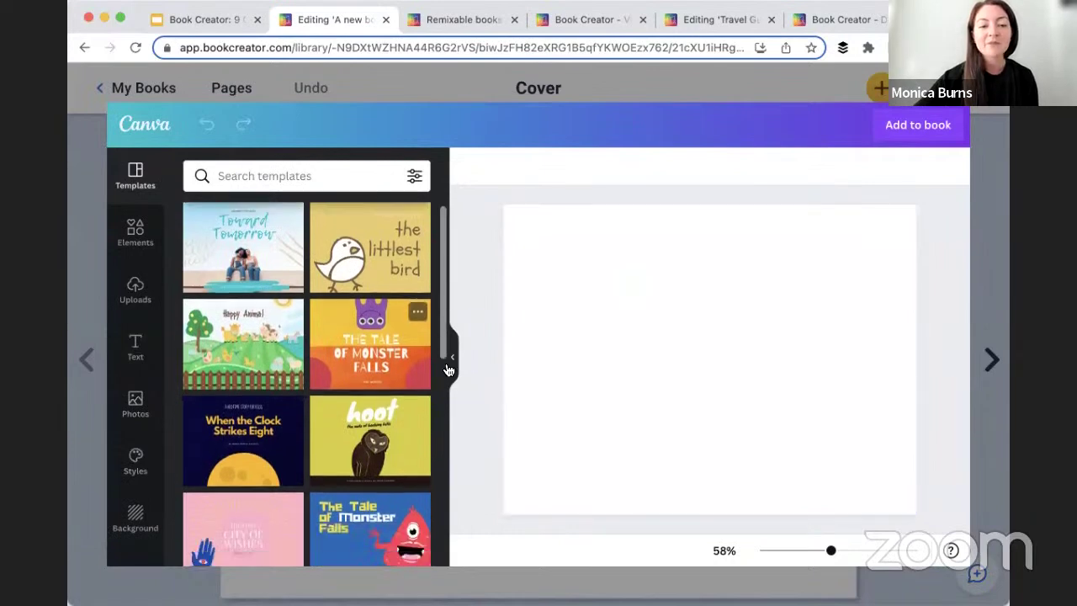
scroll(449, 370, down, 4)
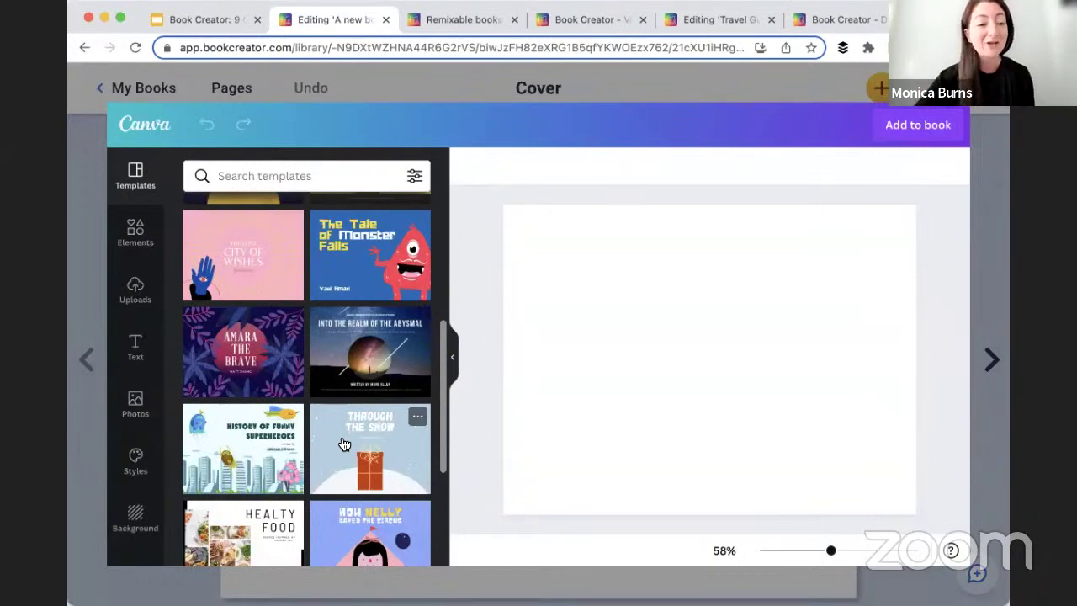
scroll(344, 443, down, 10)
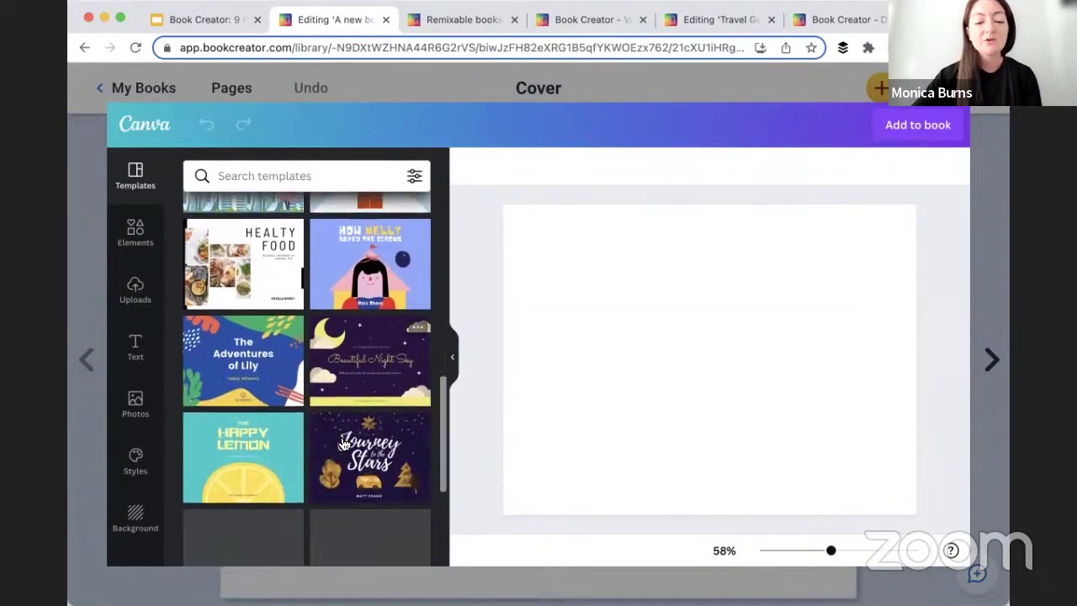
scroll(341, 437, down, 3)
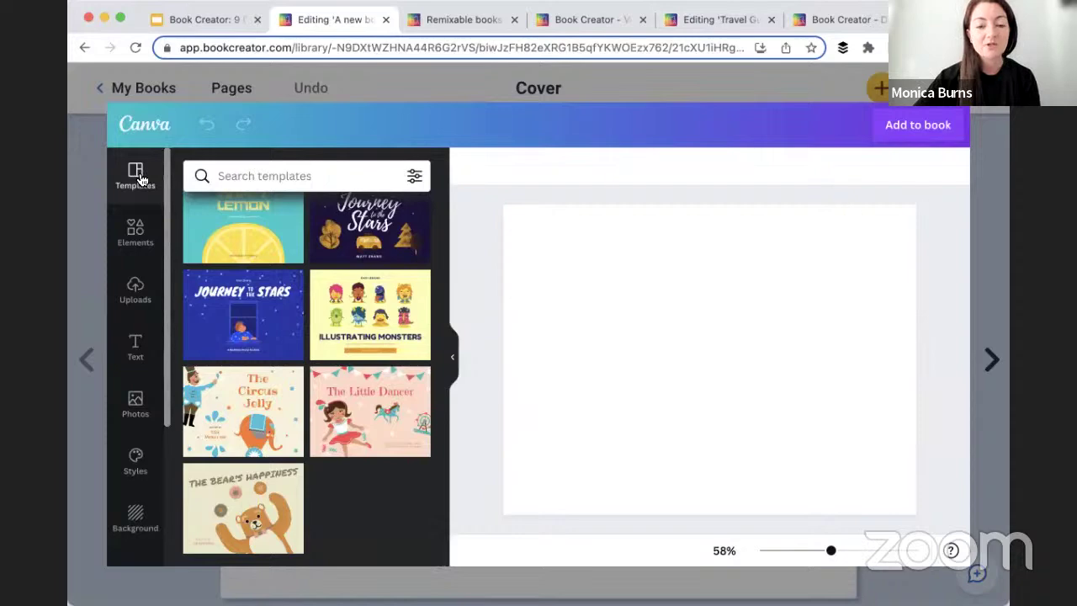
click(367, 312)
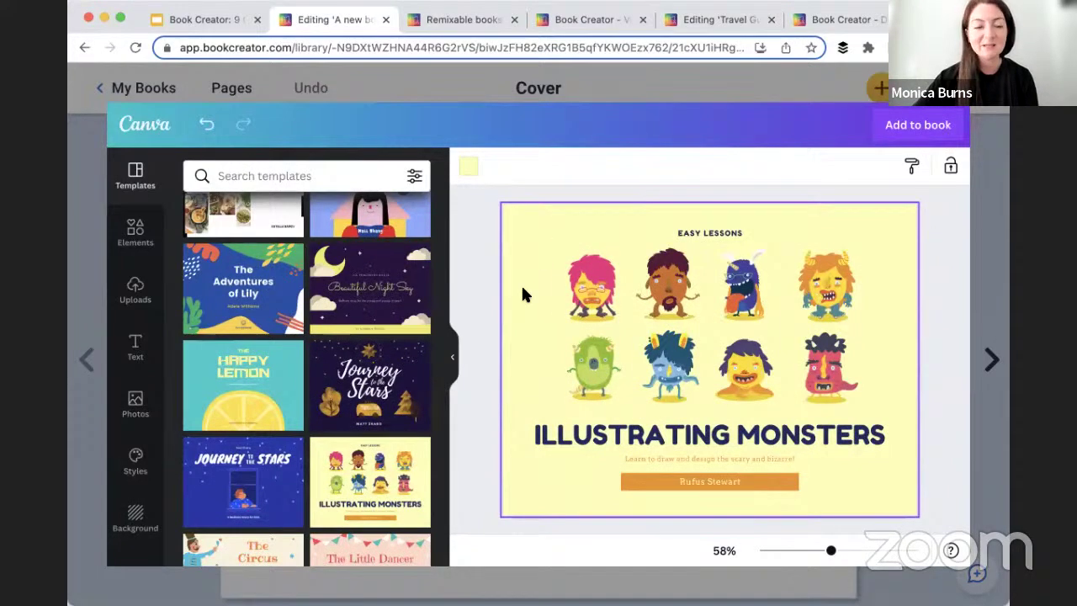
Delete the upper row of monsters, the EASY LESSONS text and the other three lower monsters, keeping only the green one
drag(522, 288, 873, 283)
key(Delete)
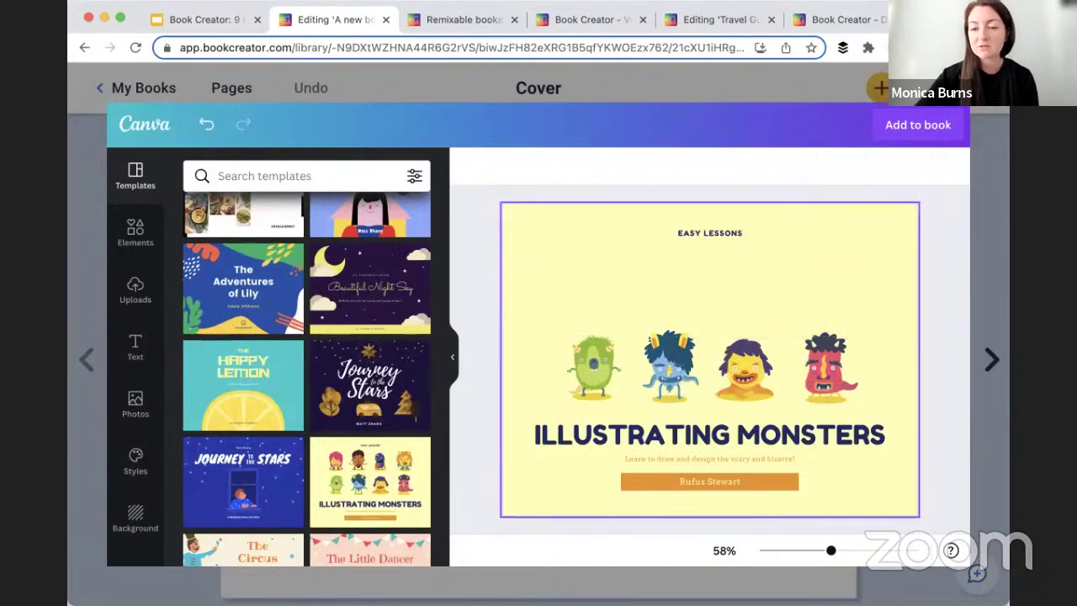
click(693, 233)
key(Delete)
drag(660, 283, 850, 386)
key(Delete)
Enlarge the green monster and position it in the cover's upper-left area above the title
click(573, 376)
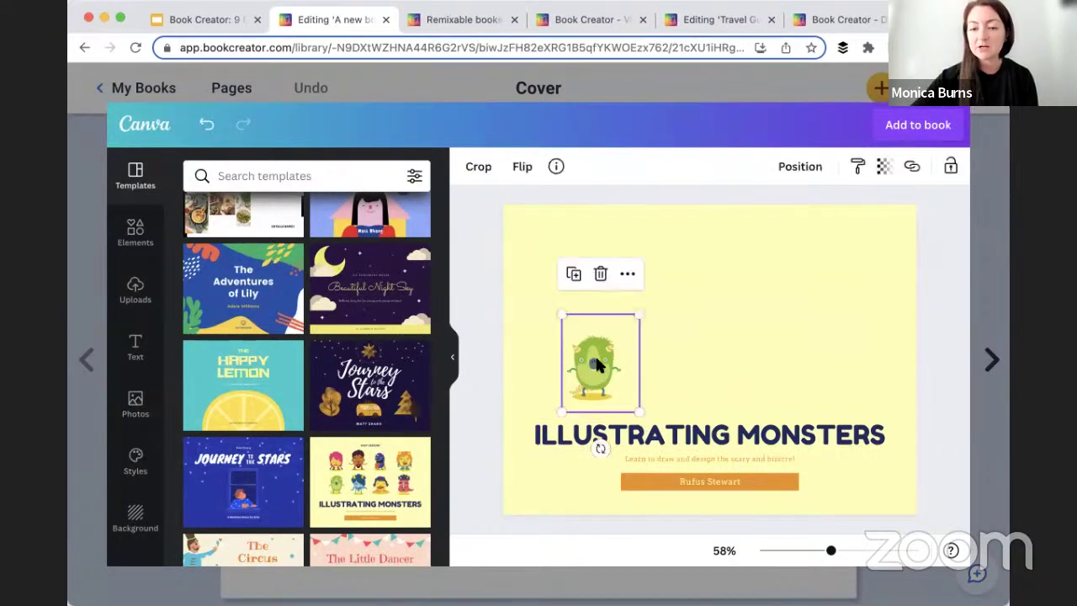
drag(560, 313, 504, 231)
drag(627, 407, 687, 412)
Replace the cover title with the owner's first name in possessive form followed by GOAL SETTING JOURNAL
double_click(730, 434)
text(MN)
key(BackSpace)
text(ONICA'S GOAL)
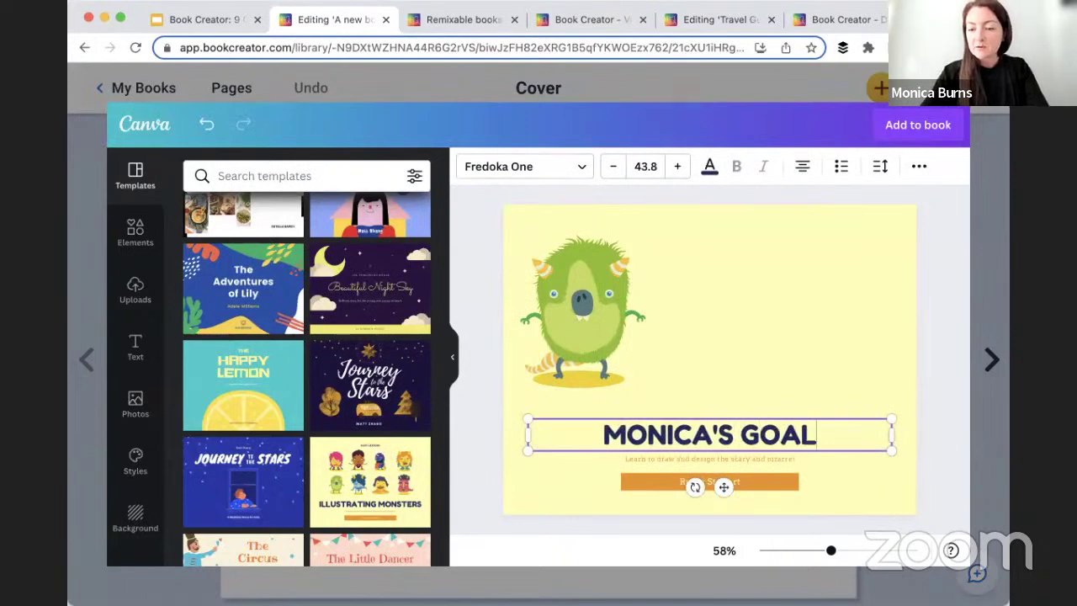
text( SETTING J)
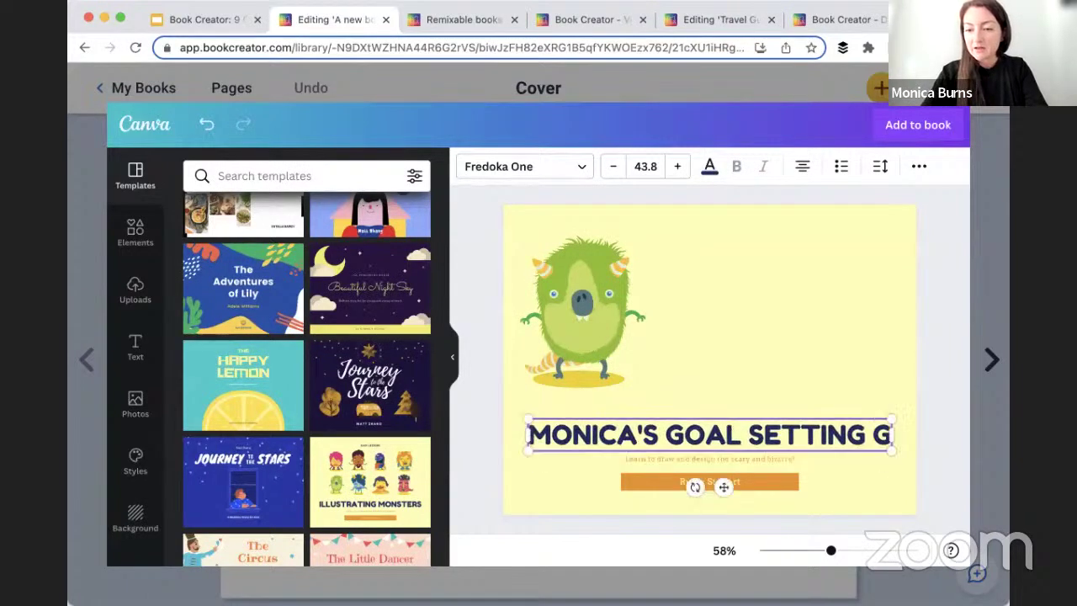
text(OURNAL)
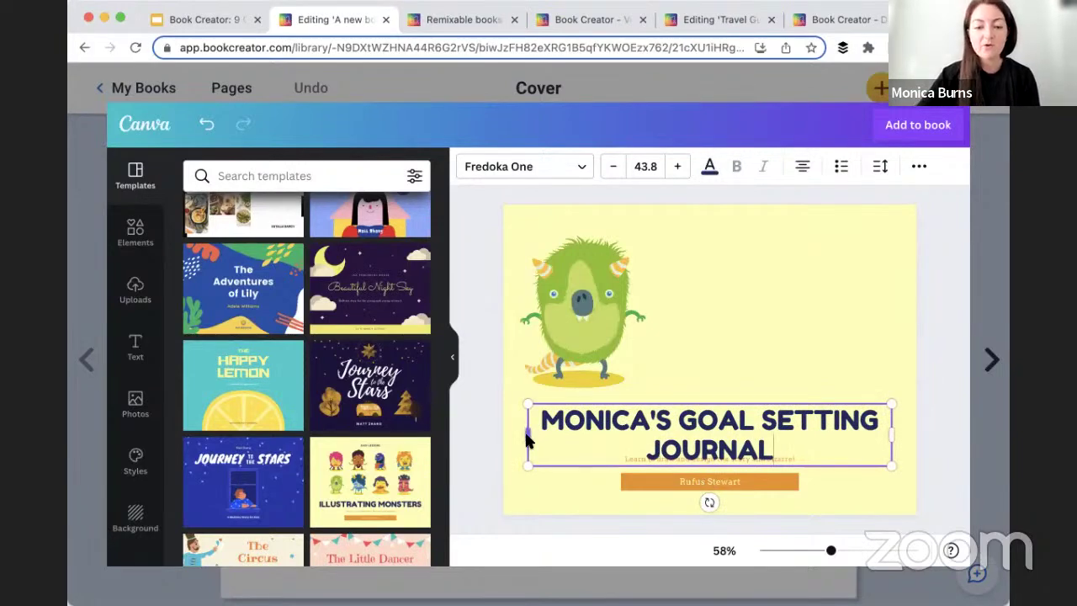
Narrow the title's text box, enlarge its text to size 52.1, and place it on three lines beside the green monster
drag(524, 434, 629, 435)
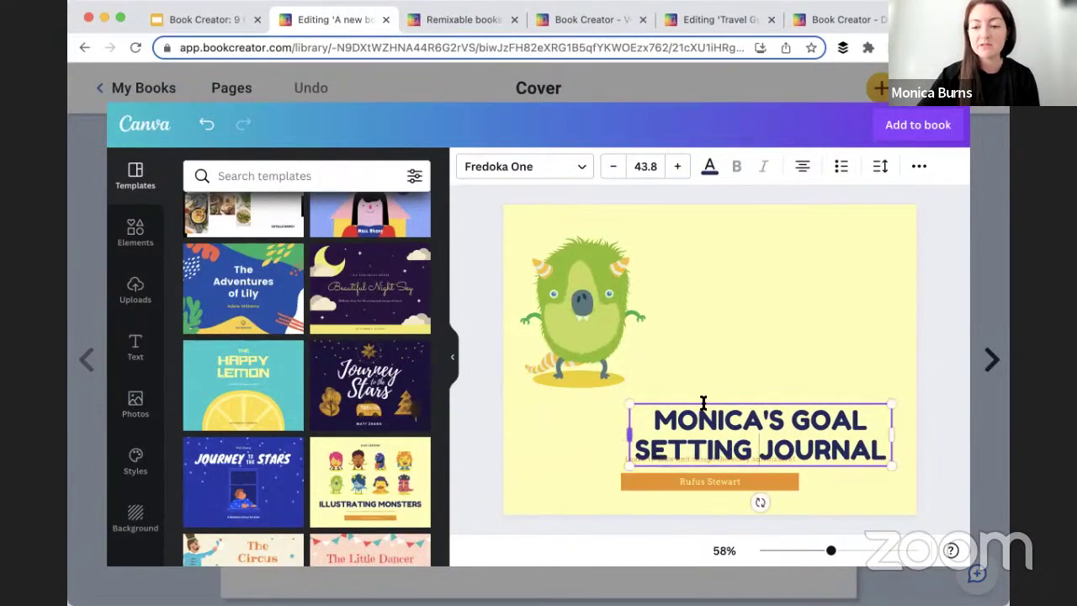
drag(735, 403, 746, 277)
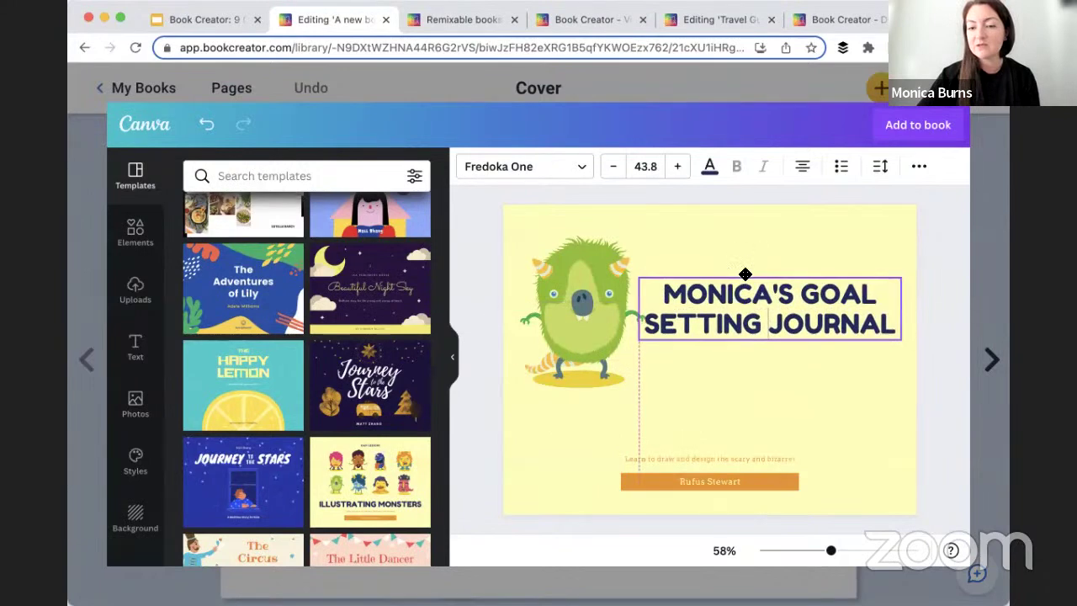
drag(635, 308, 657, 370)
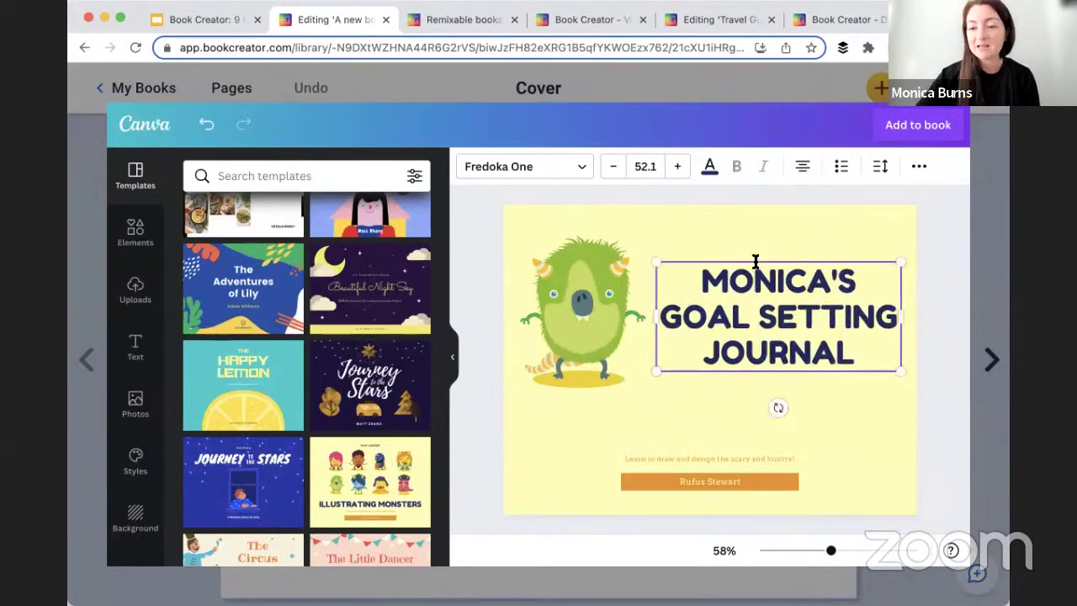
drag(753, 262, 740, 284)
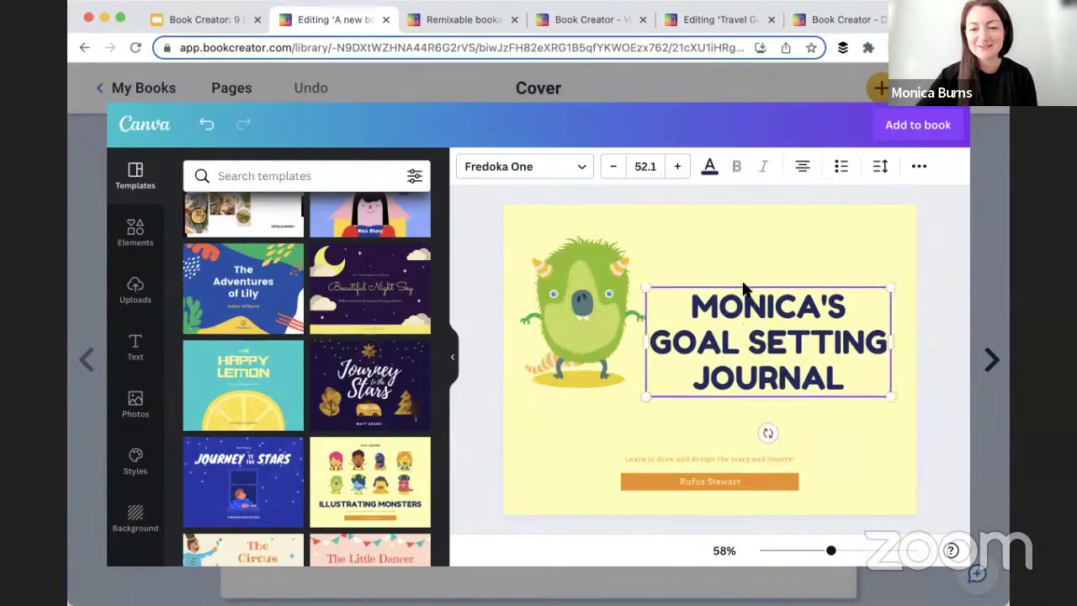
click(563, 169)
click(652, 202)
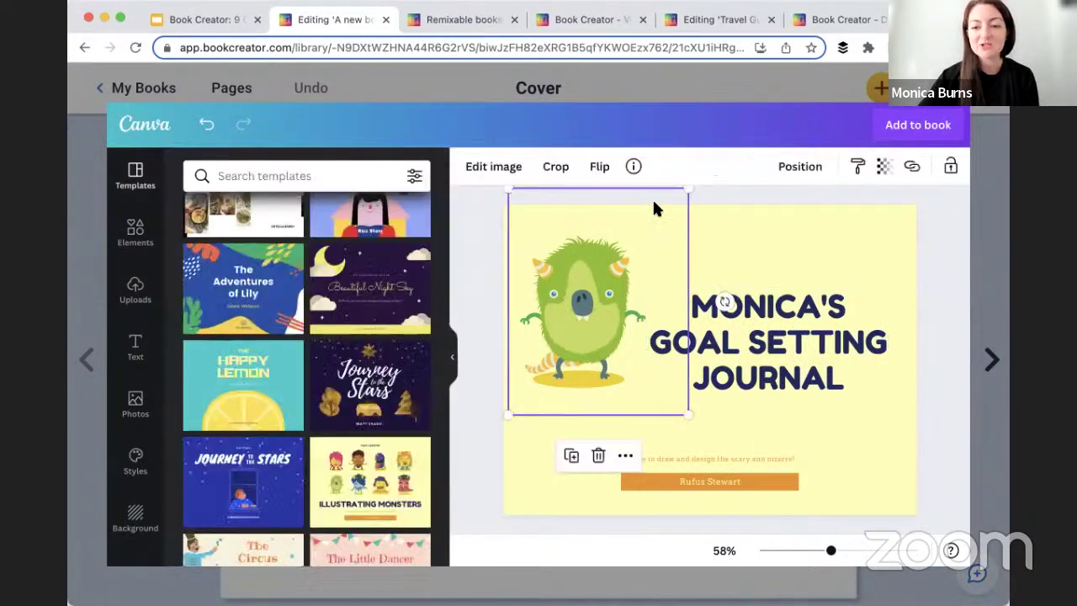
click(804, 455)
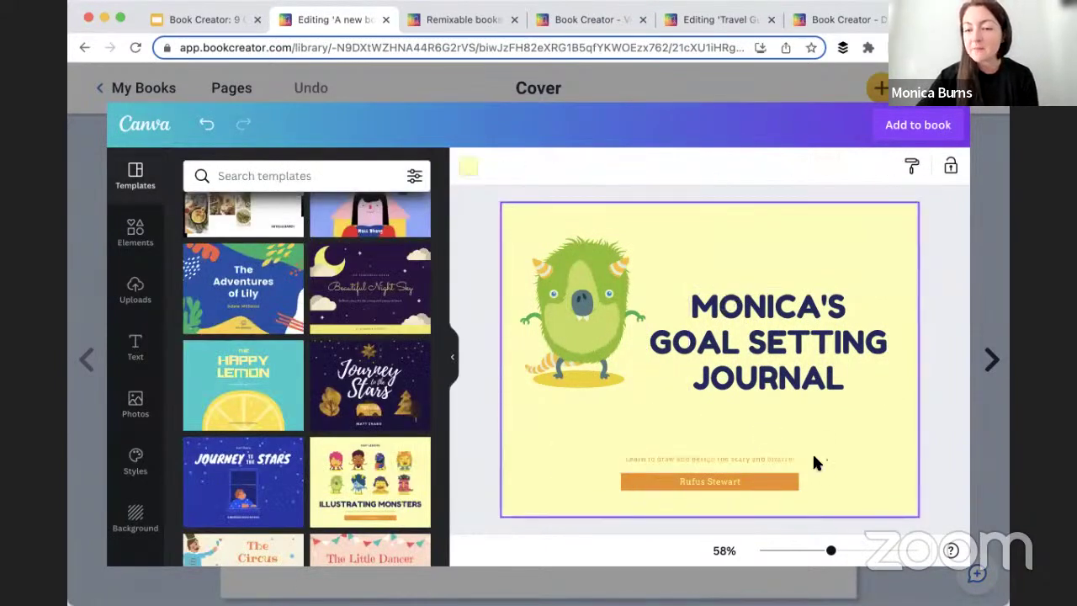
Delete the small subtitle and replace the author name in the orange banner with "2022-2023 School Year"
click(767, 458)
key(Delete)
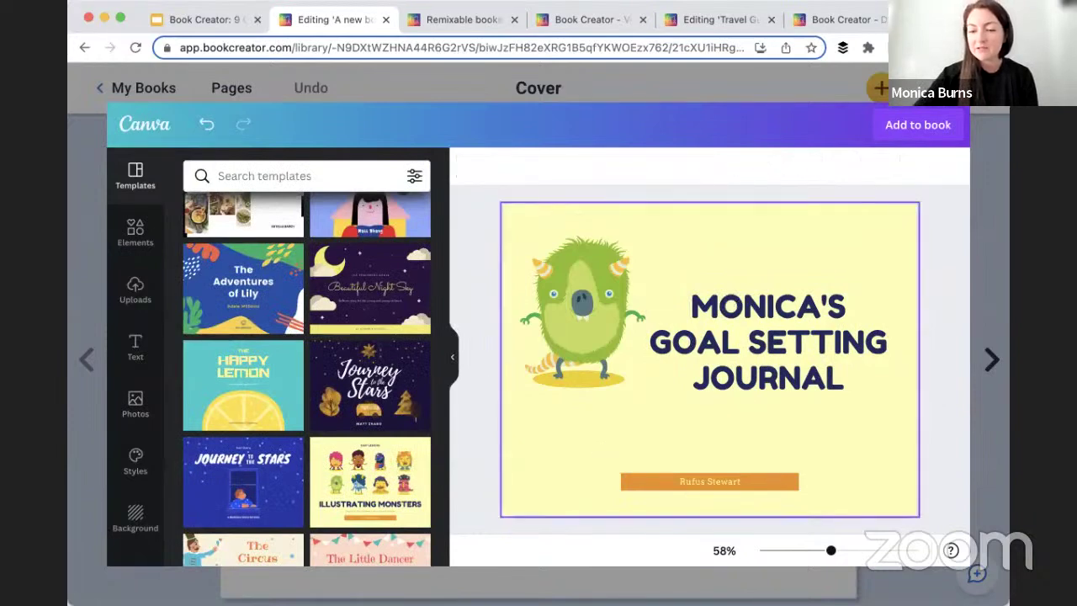
click(709, 484)
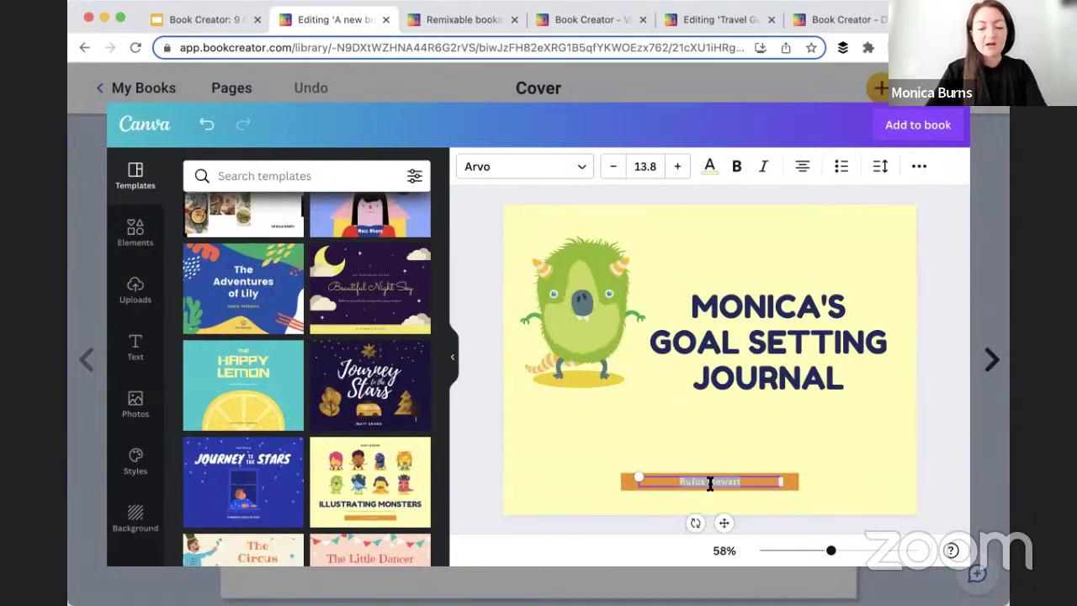
key(BackSpace)
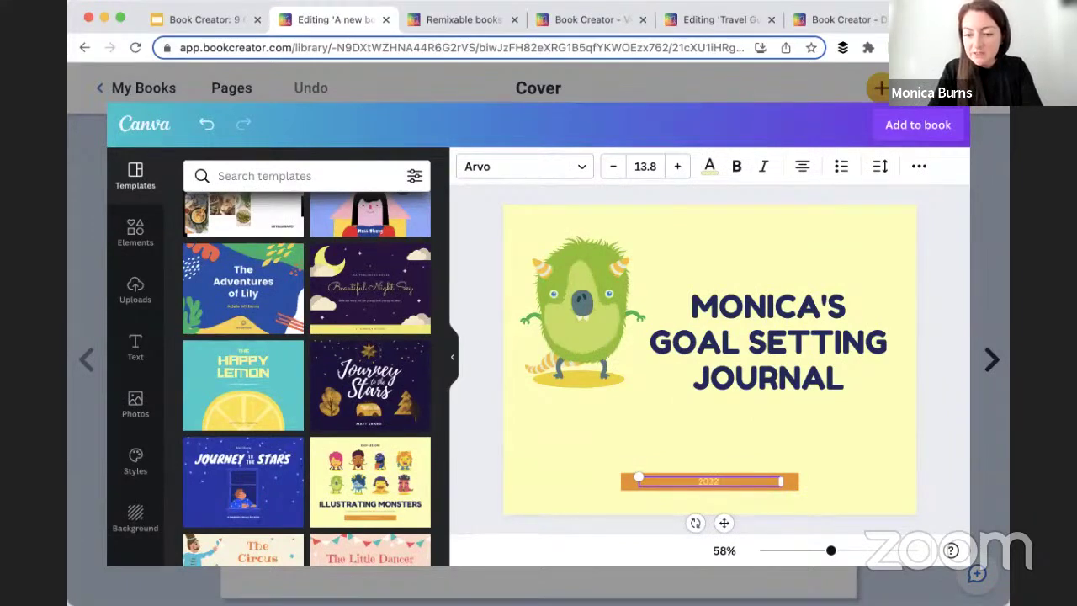
text(2022-2023 School Year!)
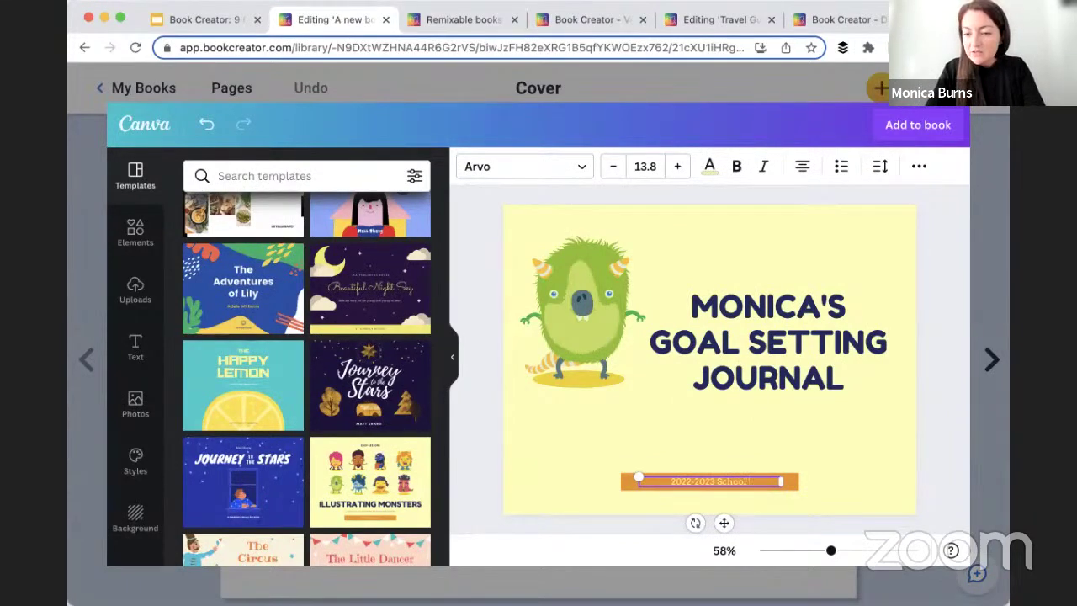
key(BackSpace)
click(780, 450)
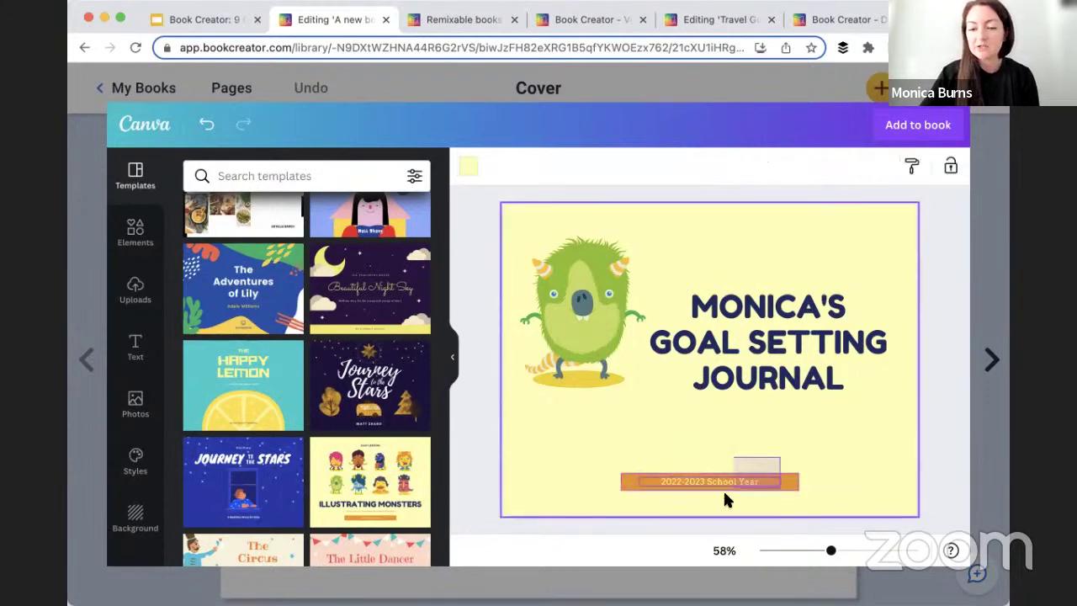
Enlarge the orange school-year banner so its text is size 17.6, and add the finished design to the book cover
click(728, 483)
drag(798, 473, 778, 484)
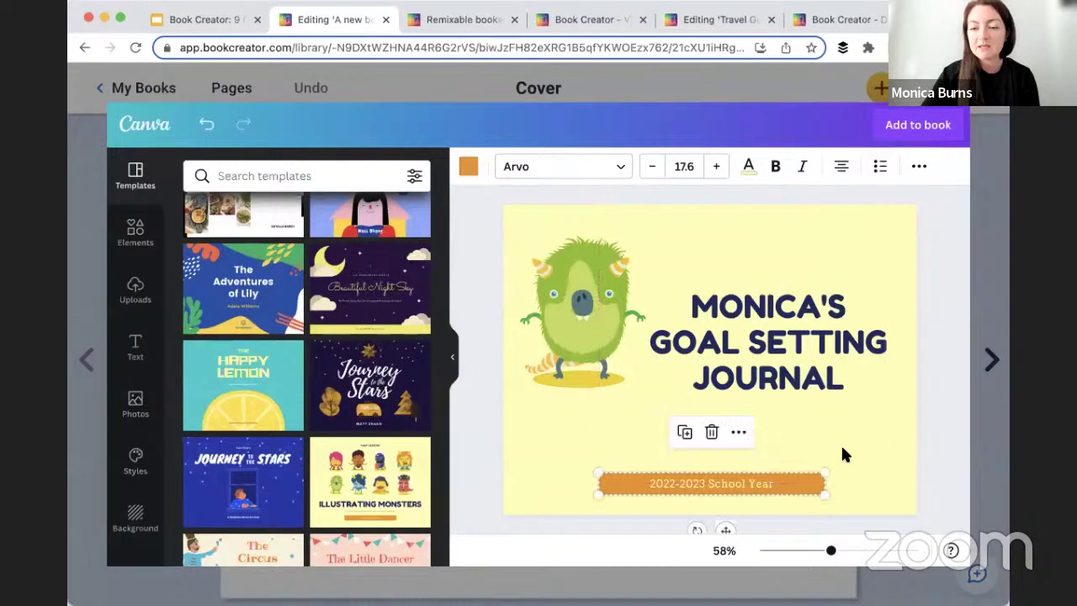
click(929, 404)
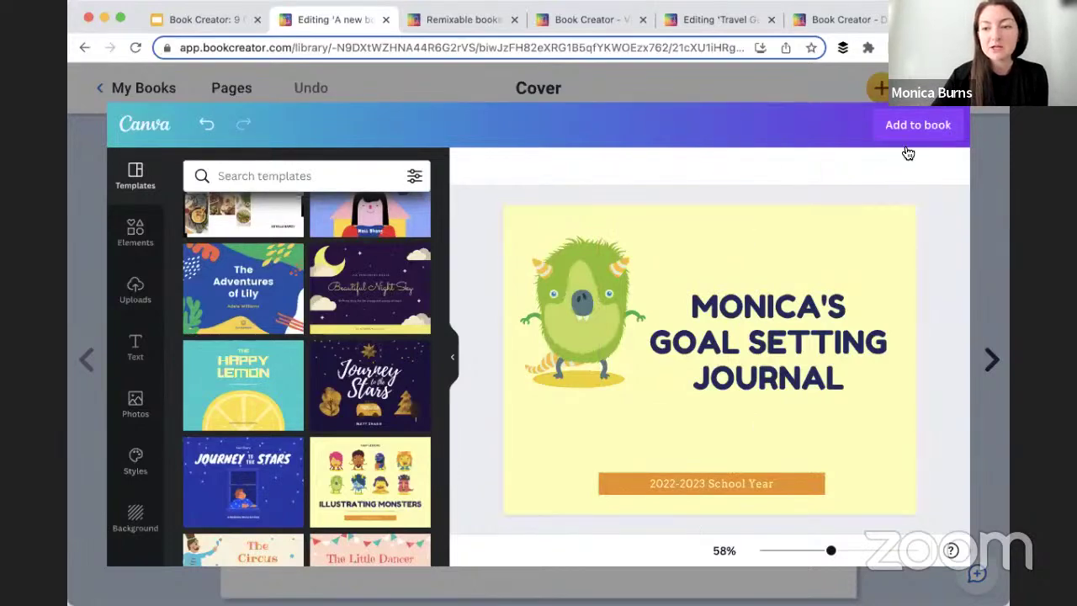
click(937, 125)
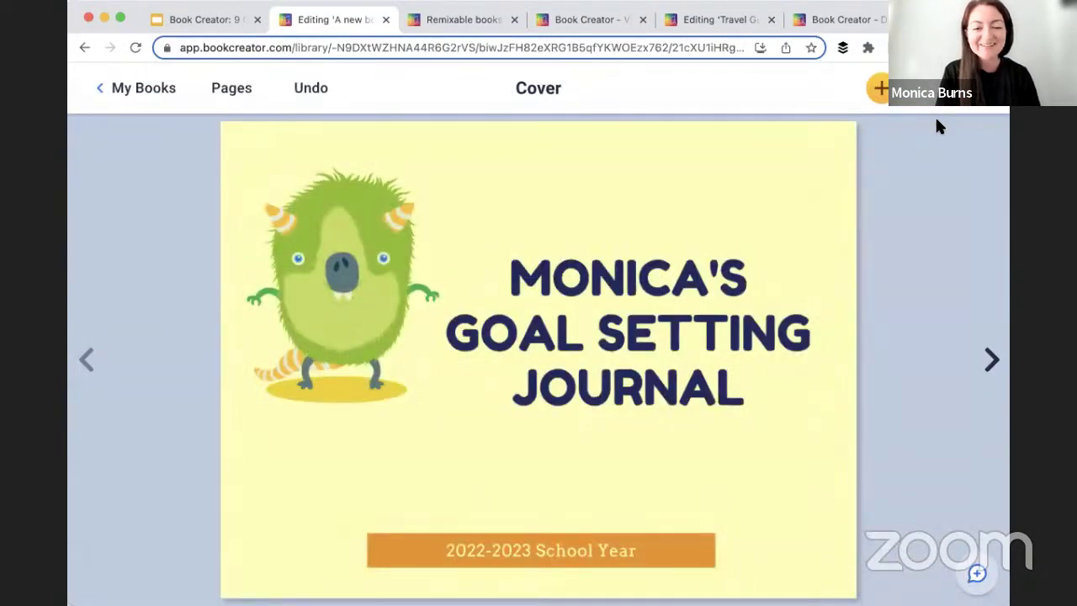
Review the media options on the cover and the additional apps available for page 2, and return to the cover
click(877, 88)
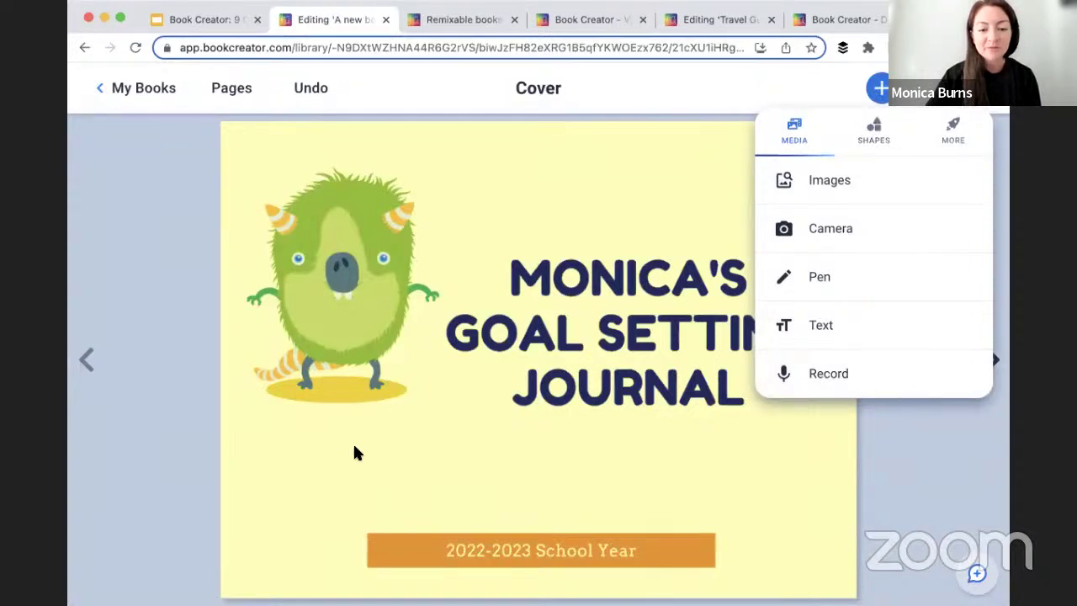
click(546, 460)
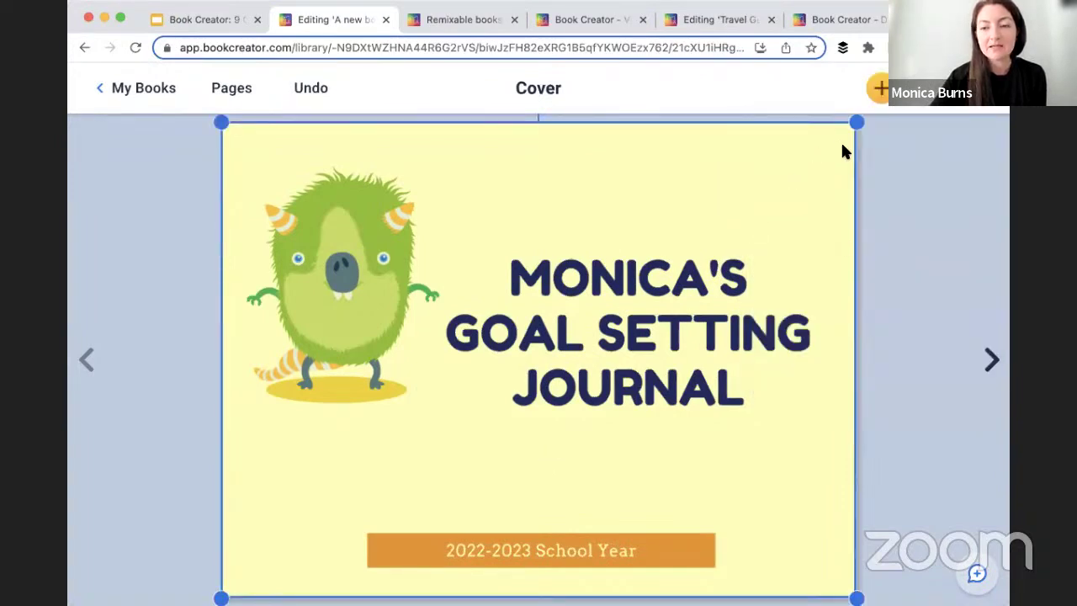
click(988, 360)
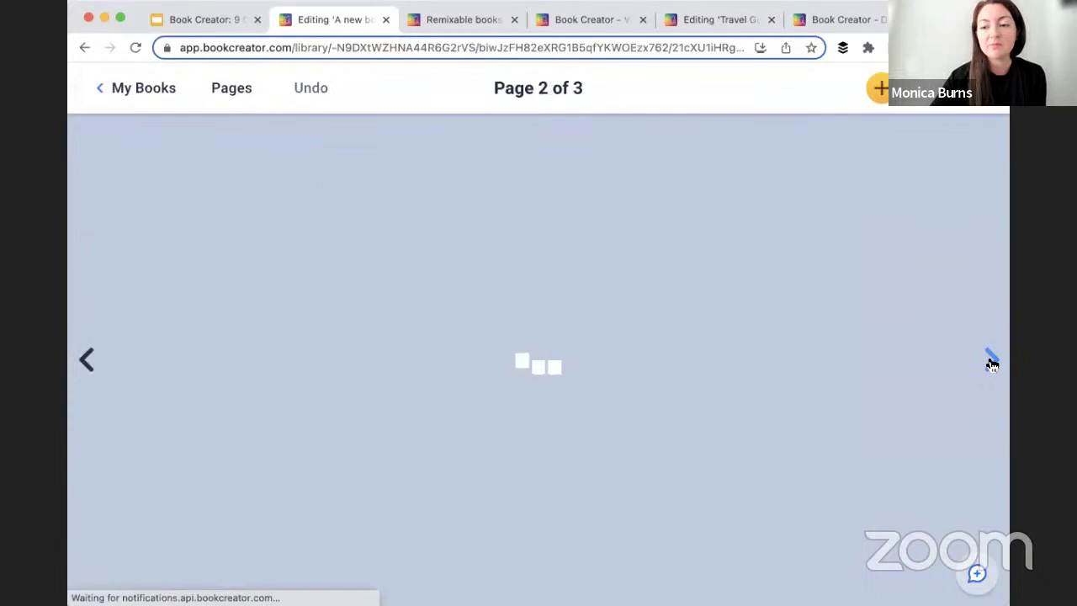
click(879, 84)
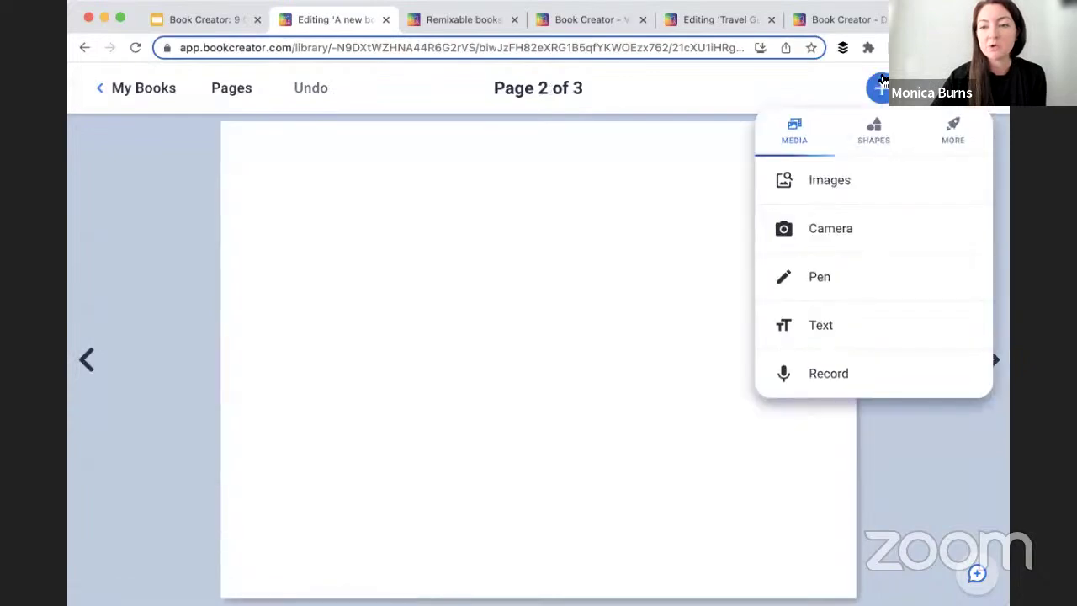
click(952, 133)
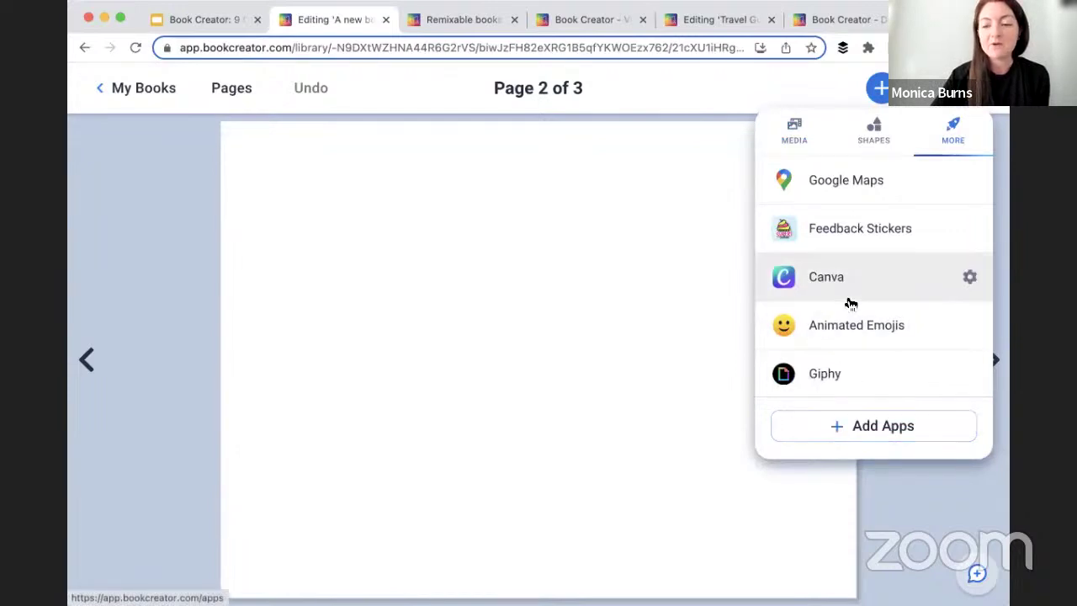
click(408, 245)
click(91, 360)
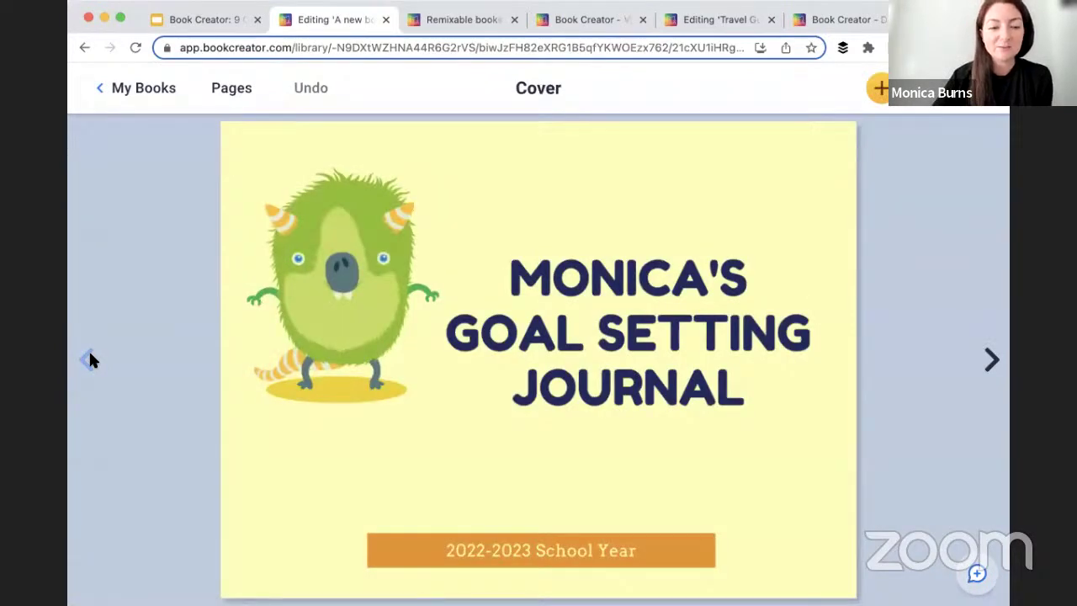
Show the Set goals slide in Google Slides, return to the All About Me DEMO 8.22 library in Book Creator, and browse forward through its books
click(192, 18)
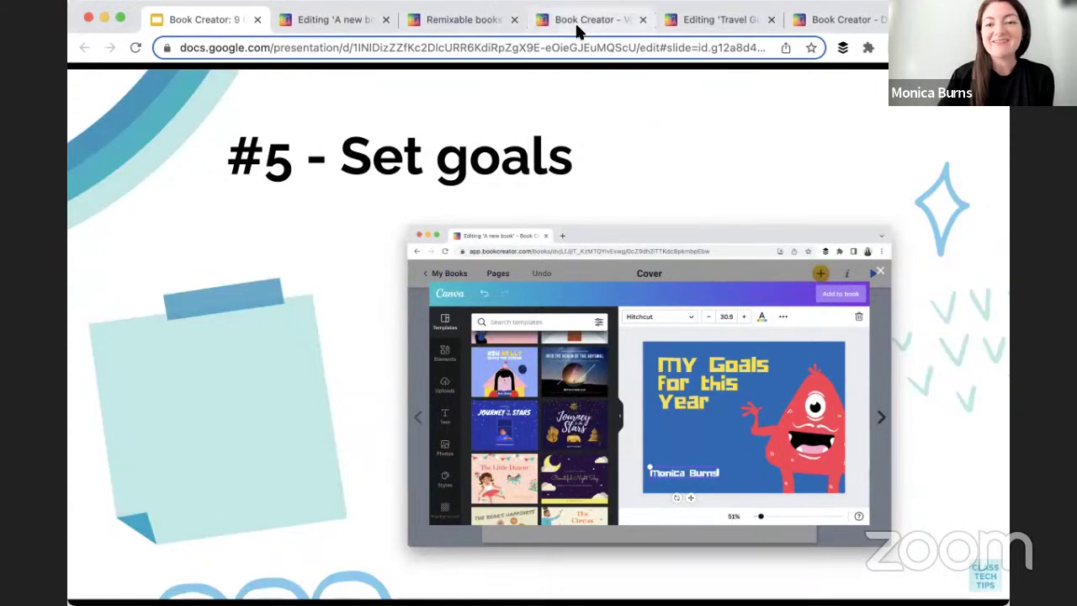
click(345, 21)
click(143, 84)
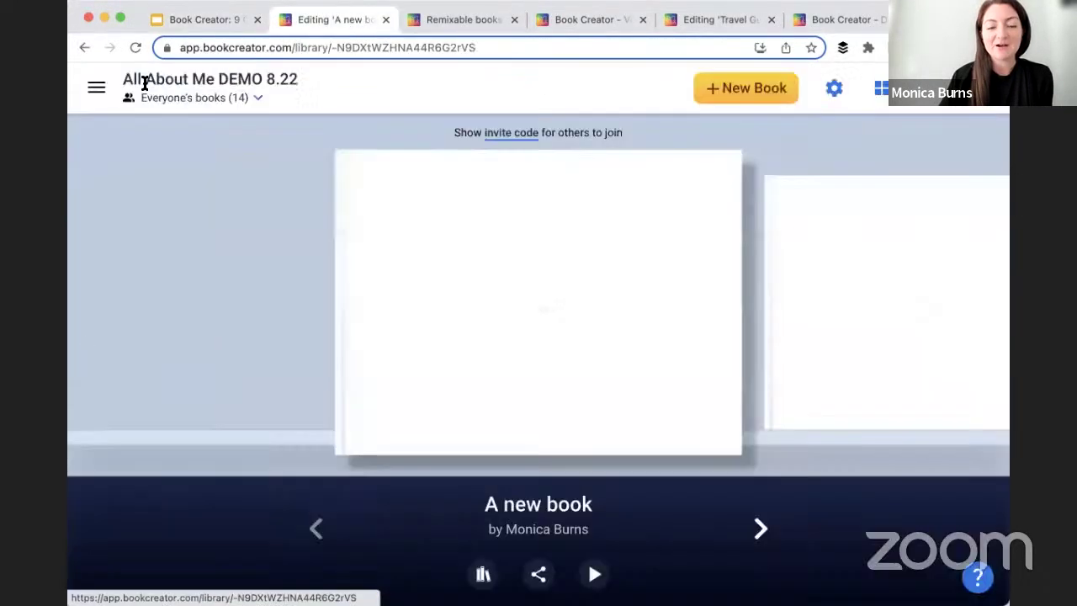
click(760, 528)
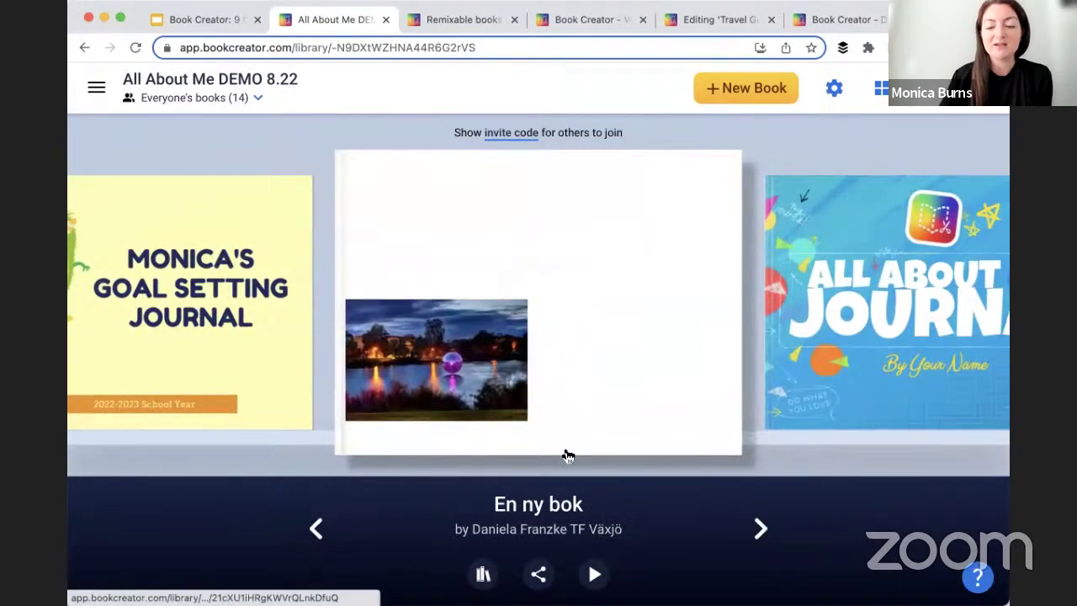
click(764, 538)
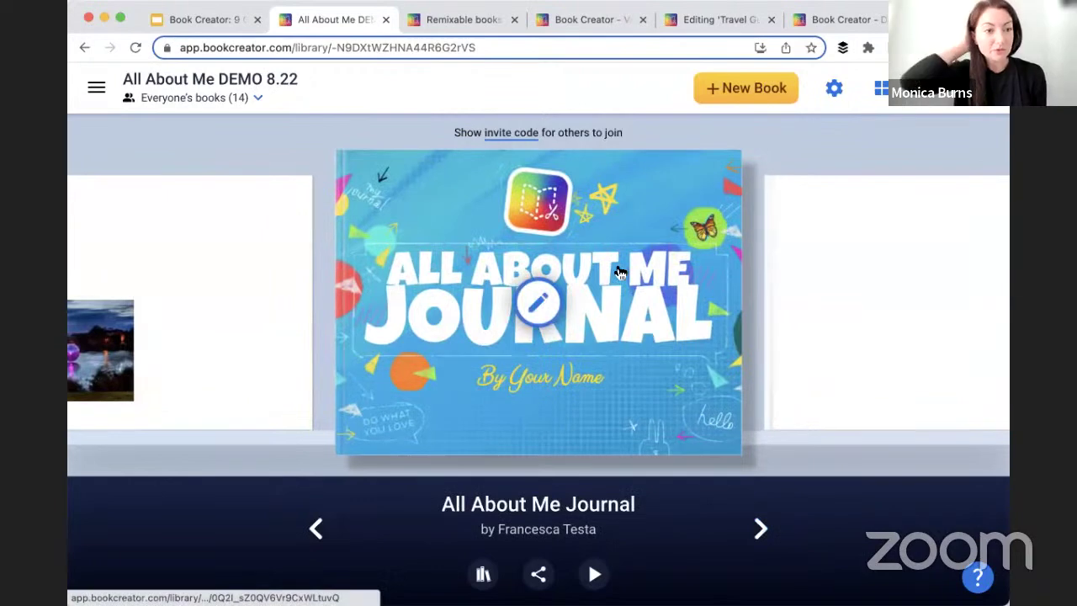
click(761, 539)
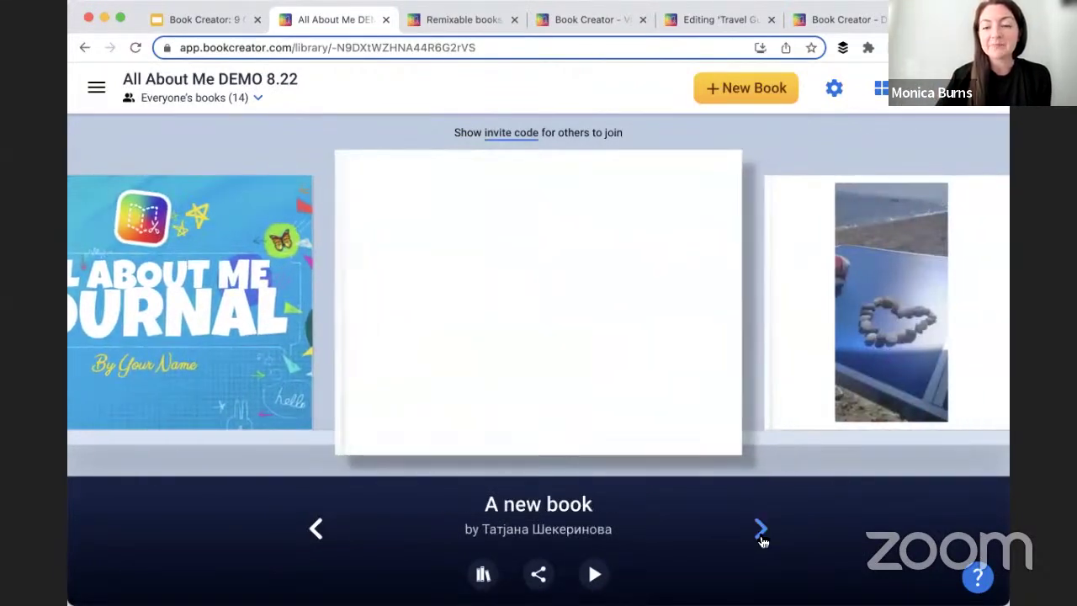
View the next three books in the All About Me DEMO 8.22 library
click(761, 539)
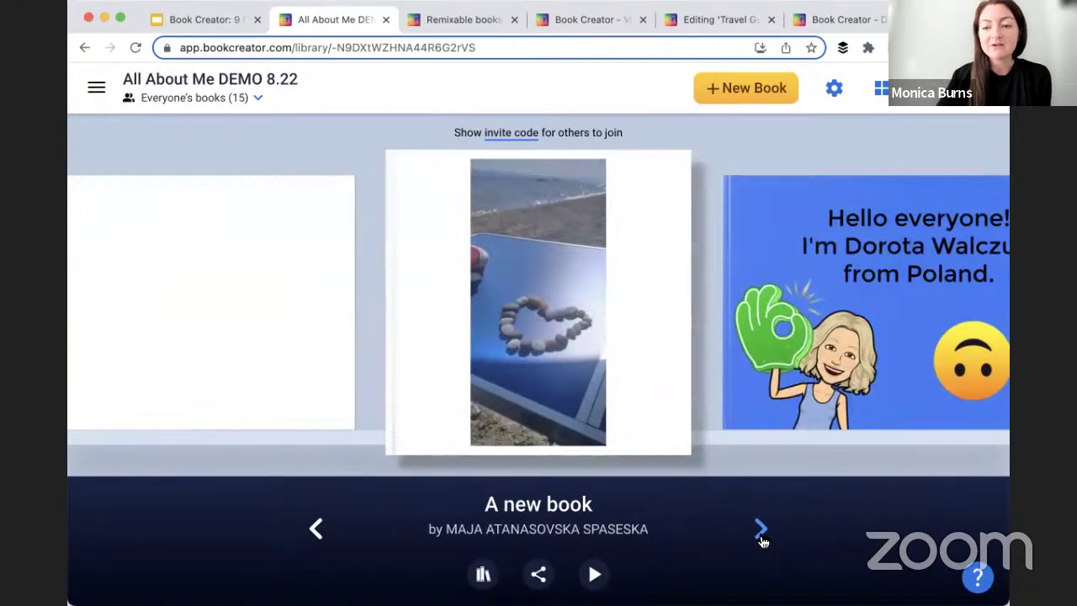
click(761, 539)
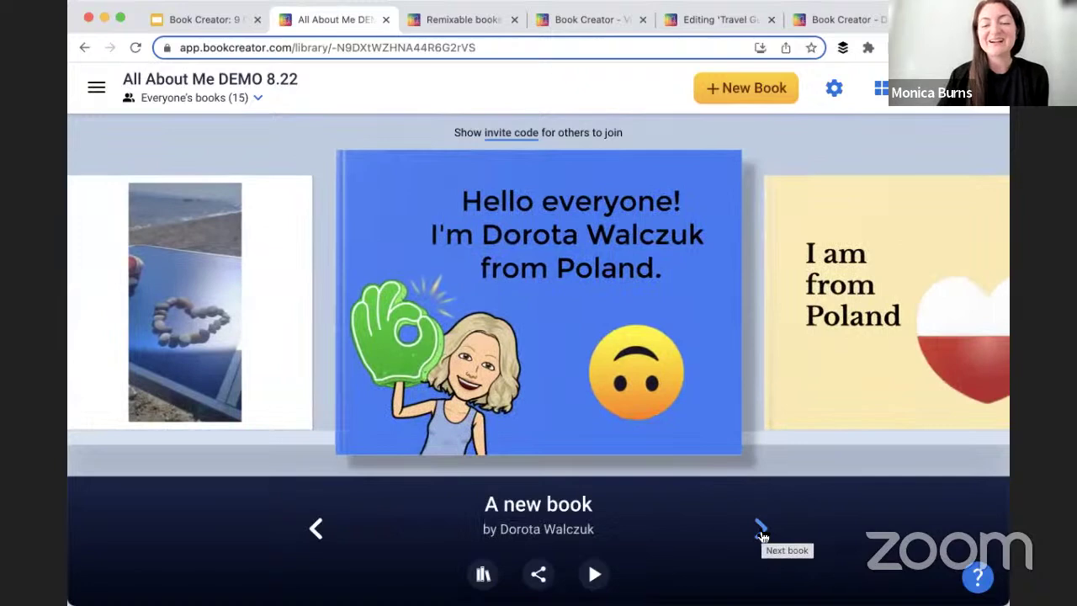
click(761, 537)
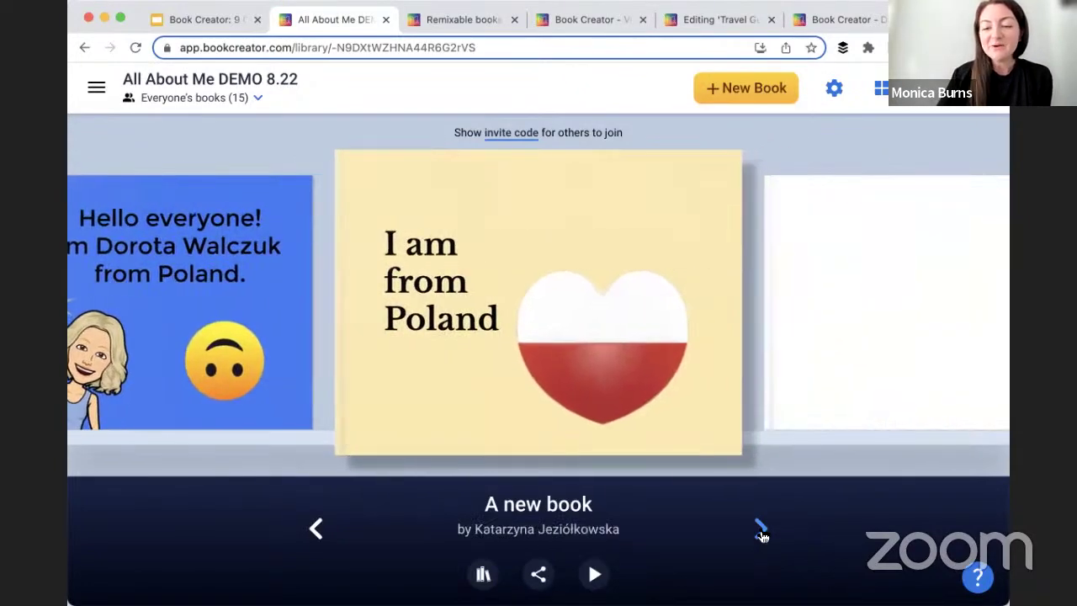
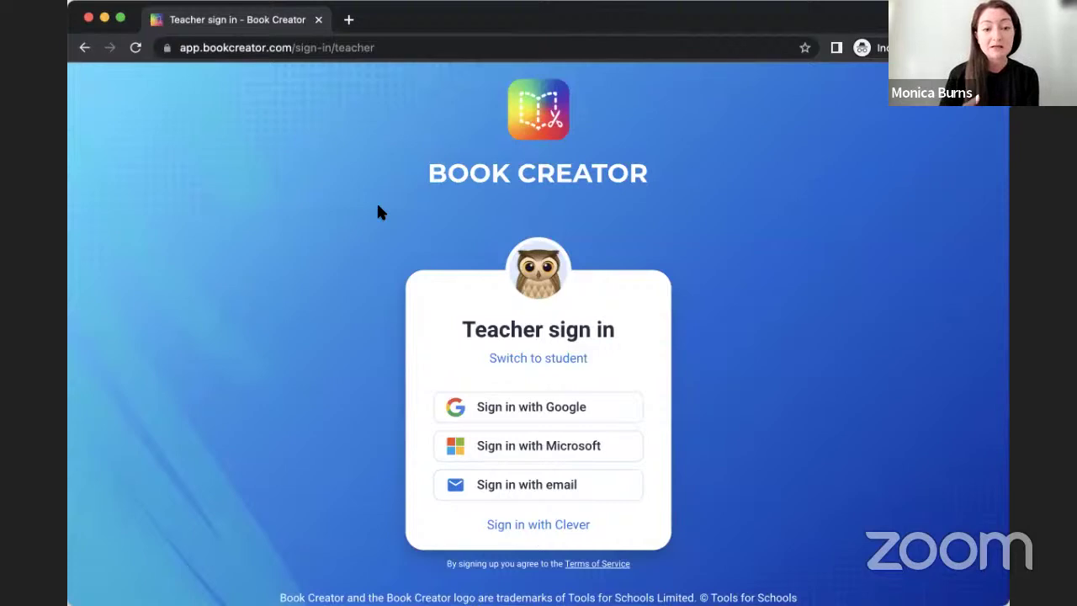
Show the student sign-in page at app.bookcreator.com/sign-in, and switch it back to teacher sign-in
click(340, 47)
click(340, 47)
double_click(370, 48)
key(BackSpace)
key(Return)
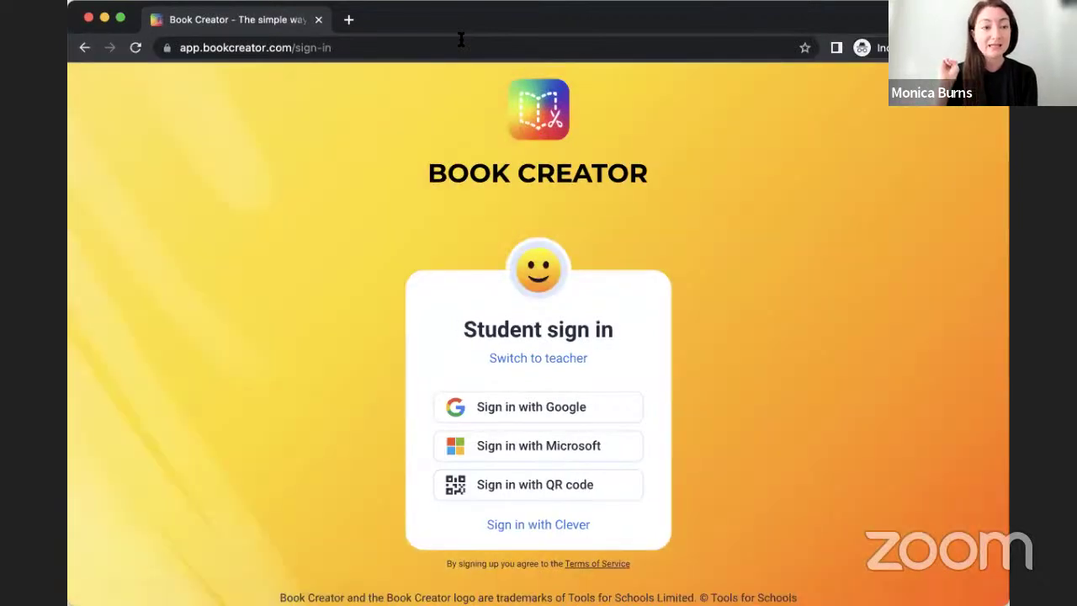
click(538, 360)
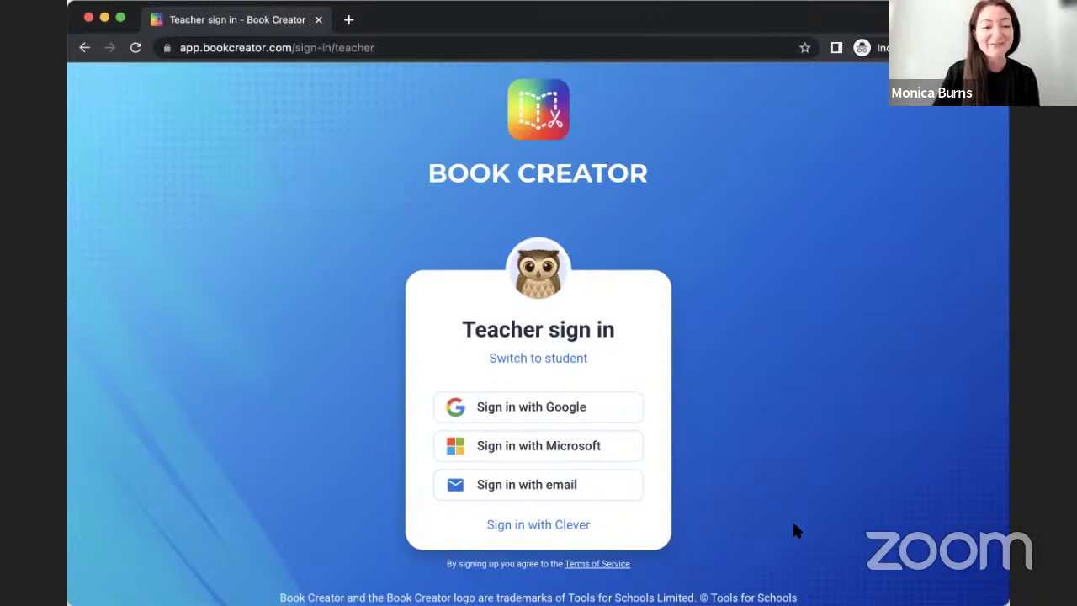
Return to the All About Me DEMO 8.22 library and open page 2 of the Favorite Summer Books, Movies, or Podcasts book
key(super+Tab)
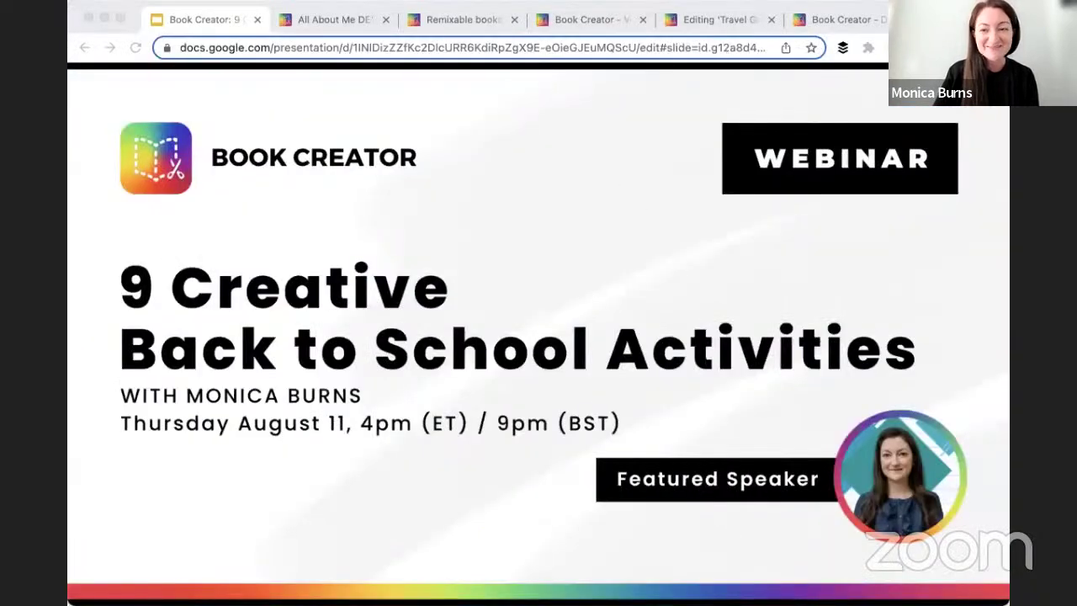
key(super+Tab)
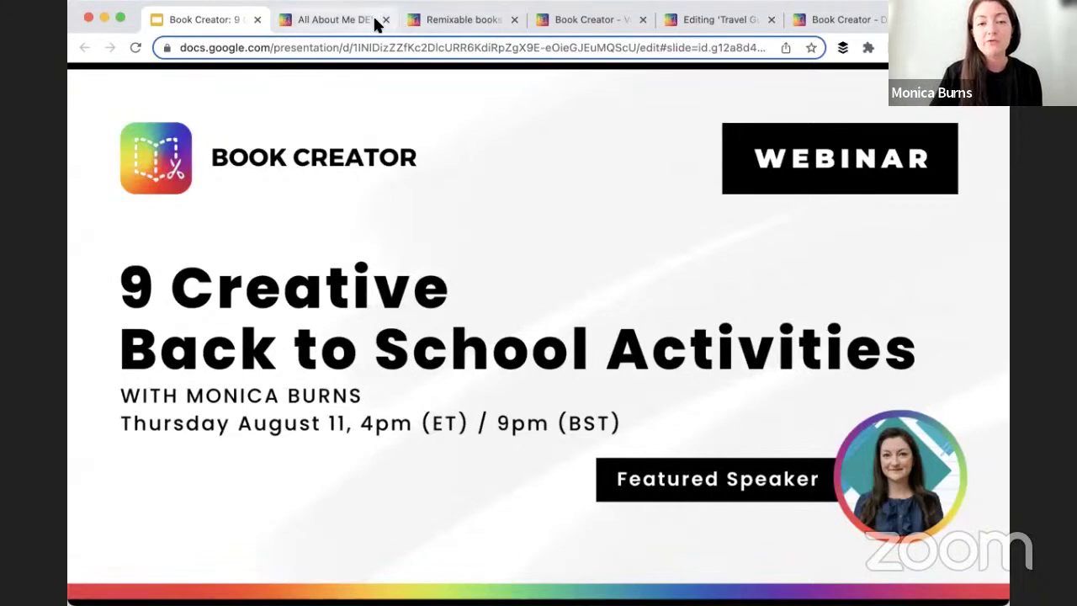
click(346, 21)
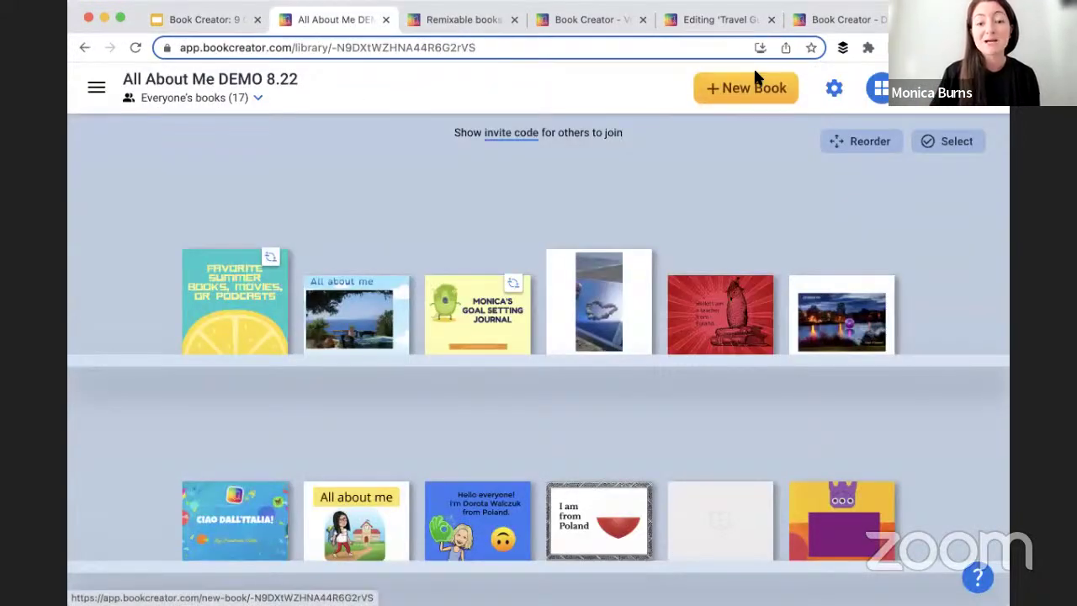
click(238, 284)
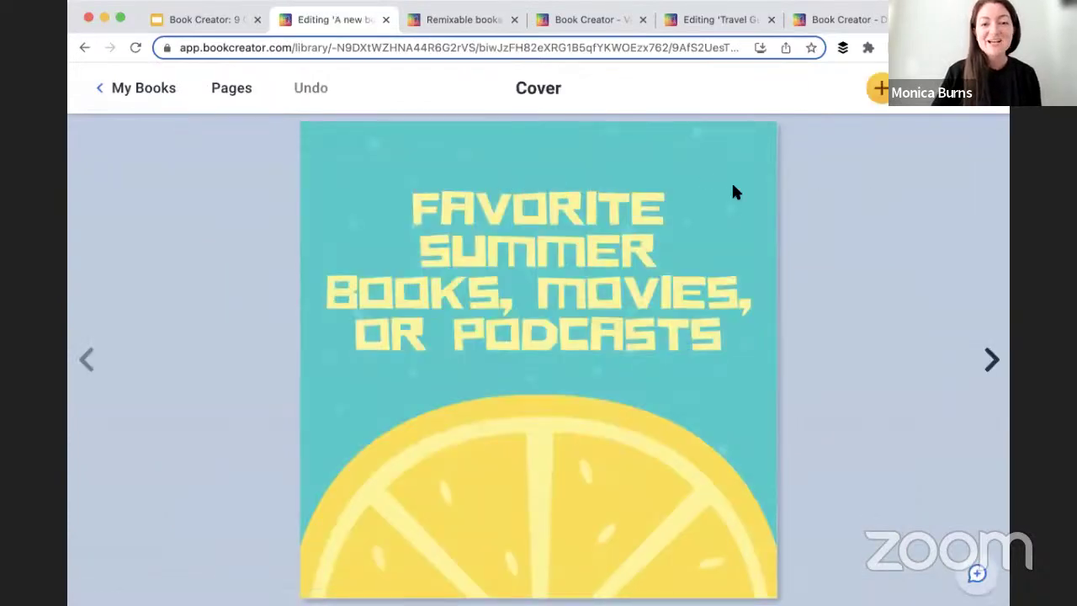
click(988, 370)
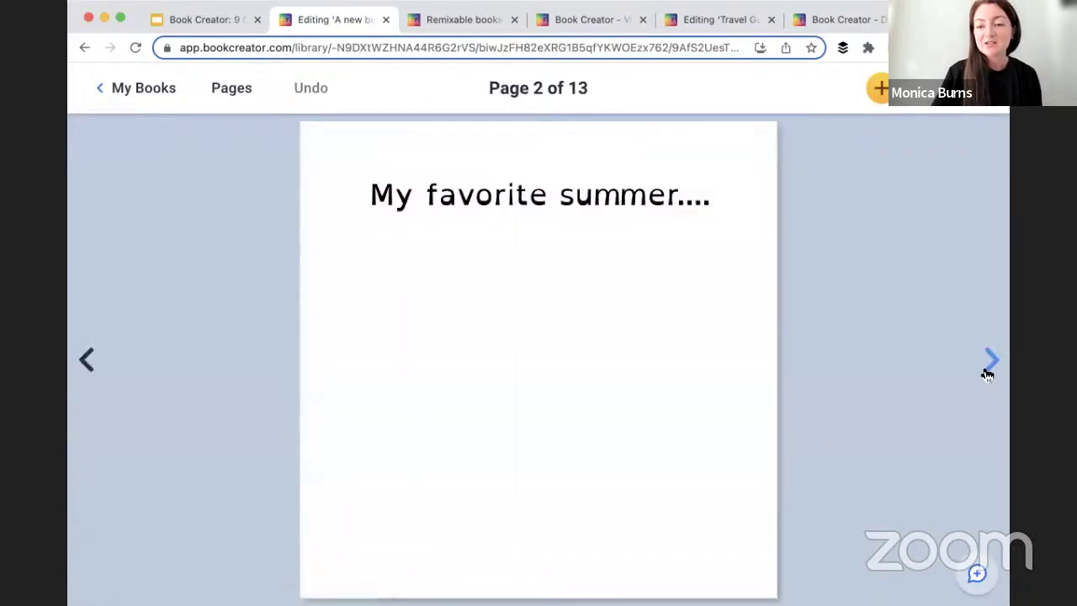
Examine the image search, the additional apps and the embed option available for page 2 of the summer favorites book
click(879, 91)
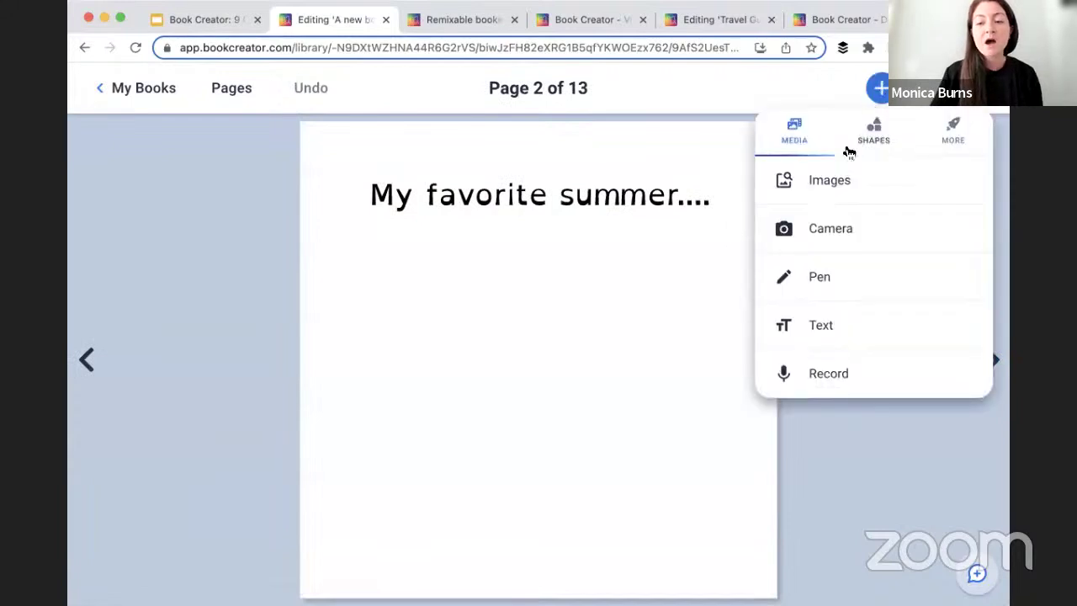
click(827, 182)
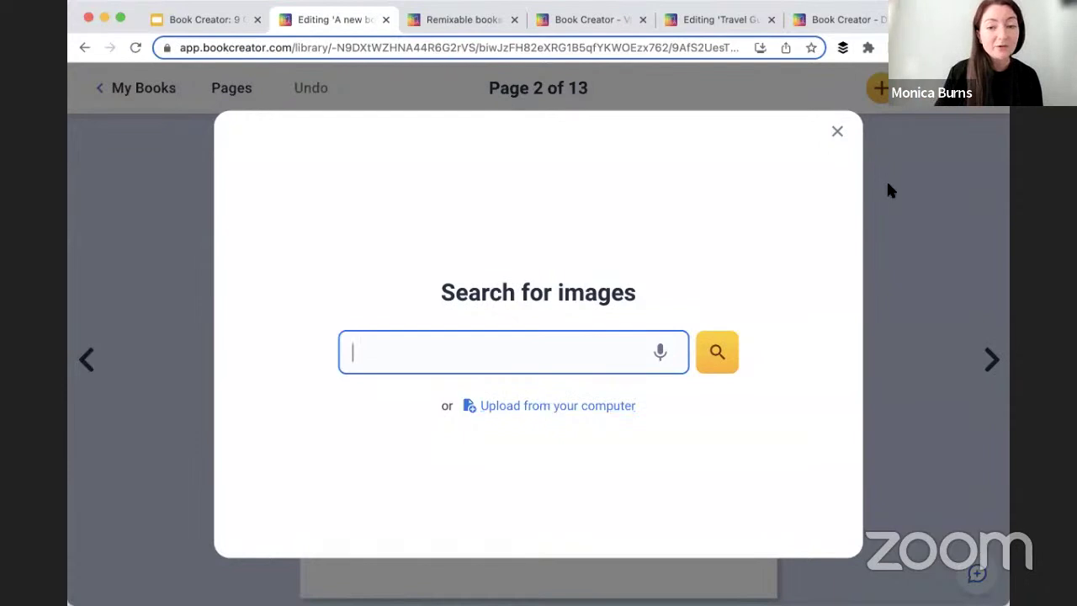
click(838, 132)
click(879, 92)
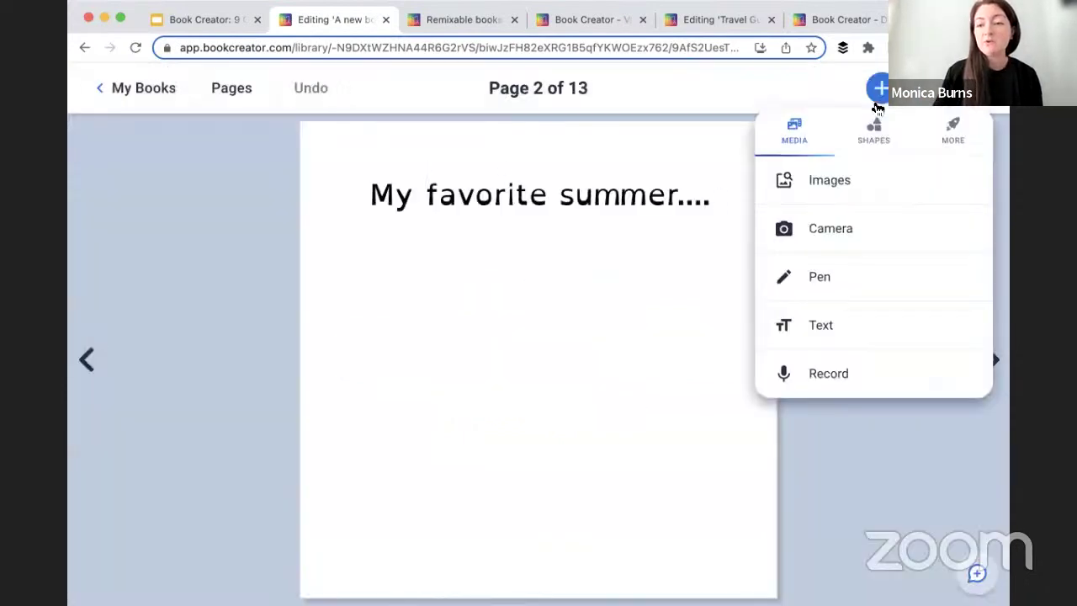
click(952, 133)
scroll(859, 238, down, 4)
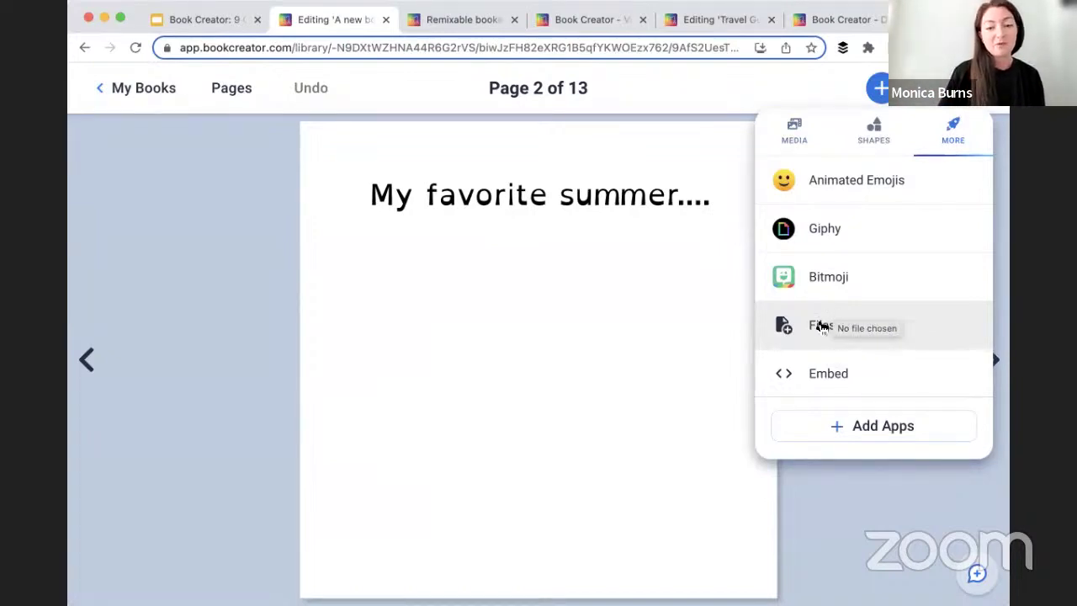
click(814, 372)
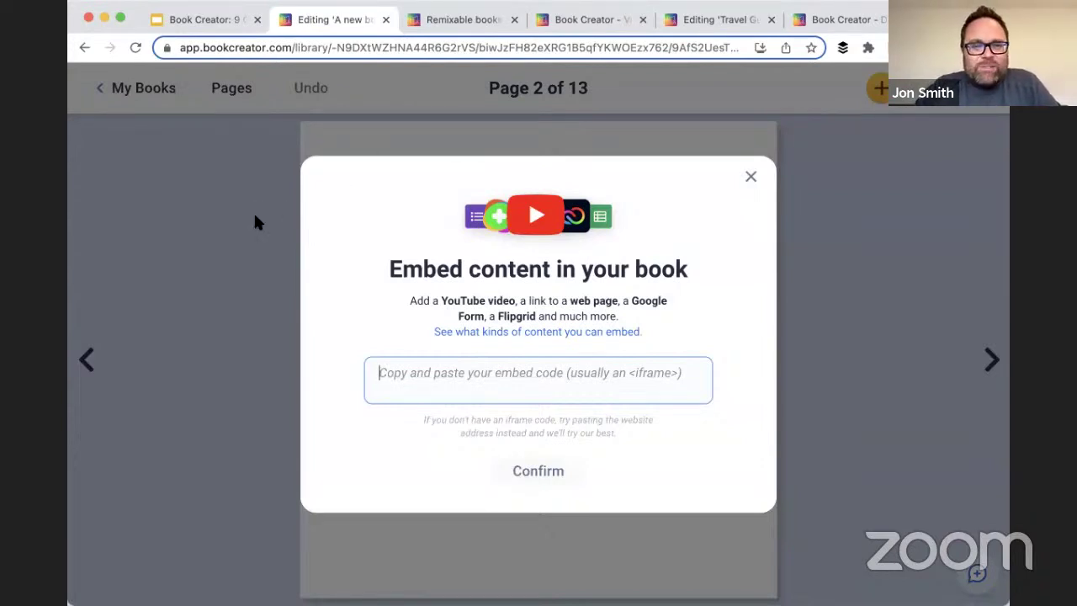
click(752, 178)
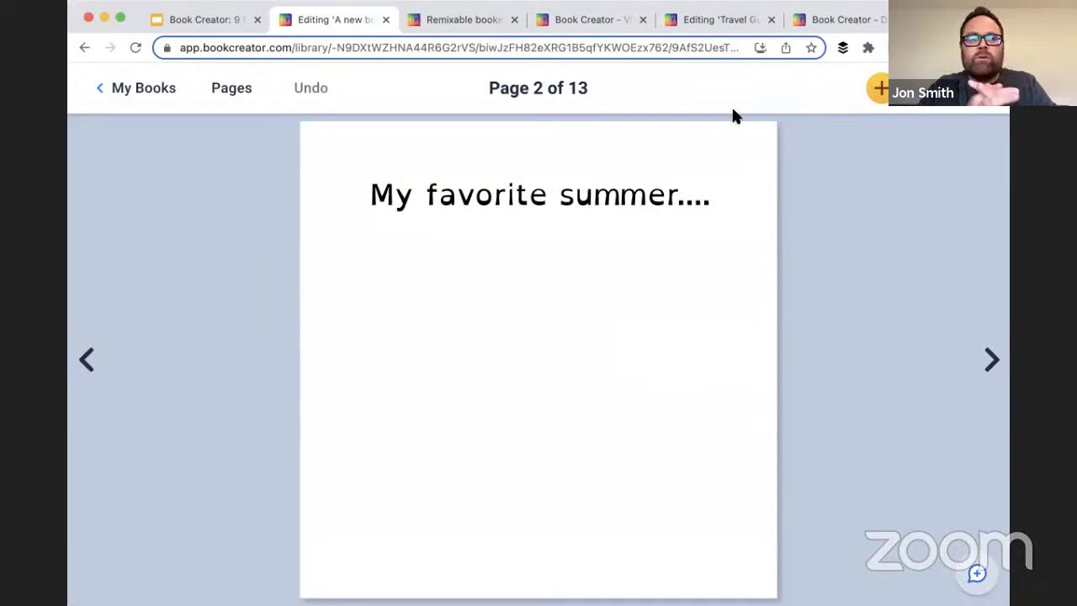
Create a new book in the All About Me library from the Notebook template and go through to pages 4 and 5
click(115, 87)
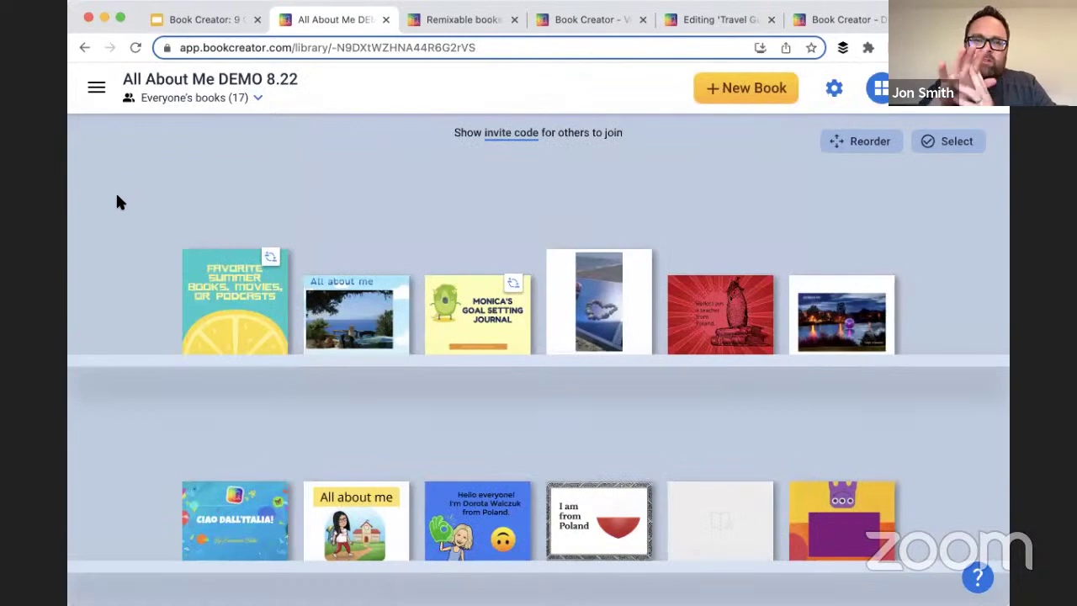
click(712, 91)
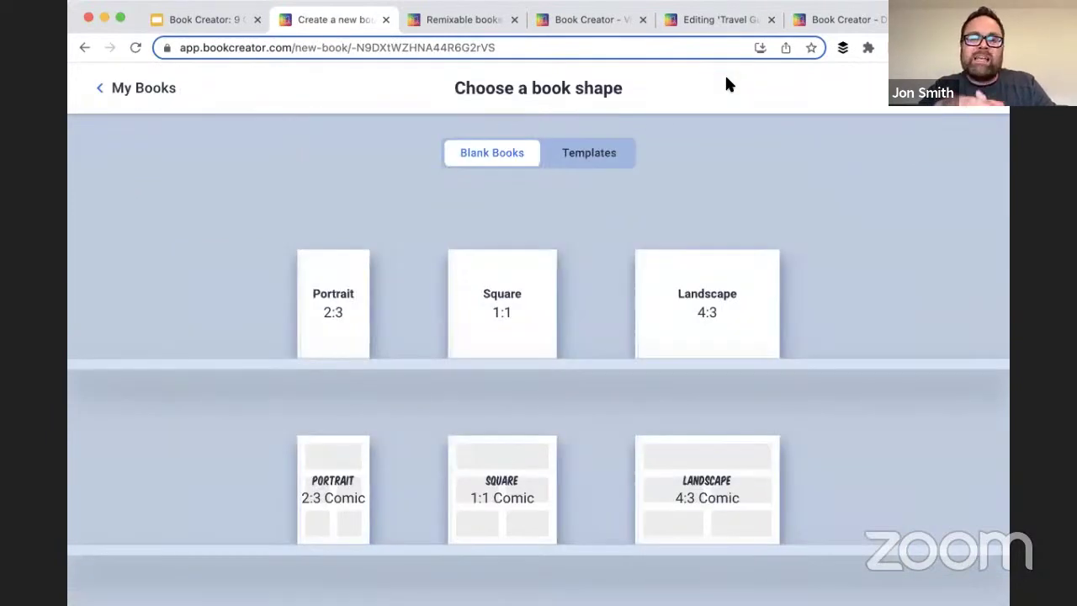
click(579, 150)
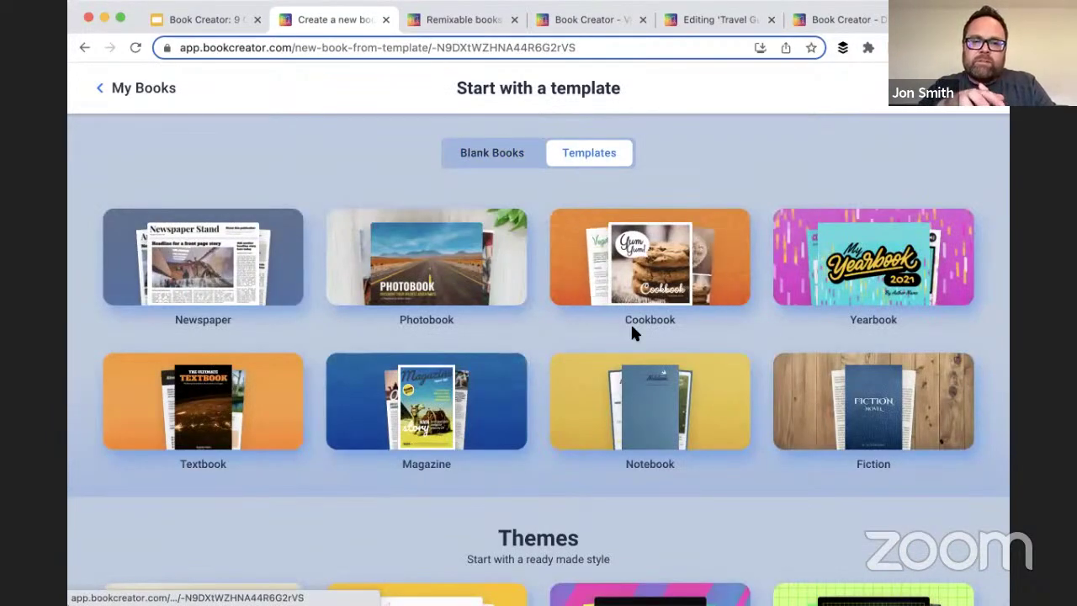
click(602, 421)
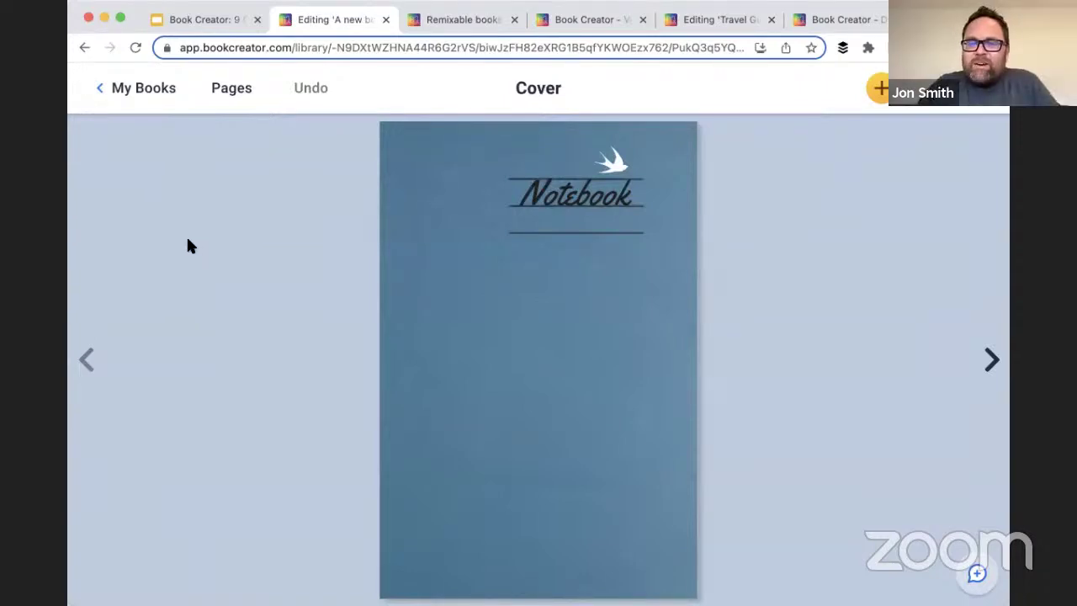
click(990, 360)
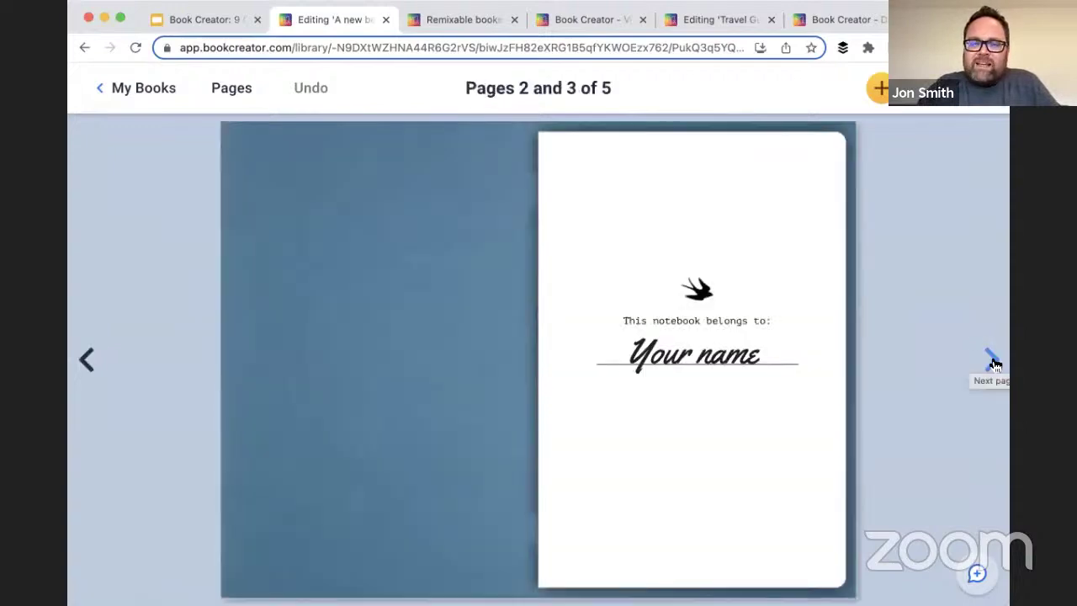
click(993, 361)
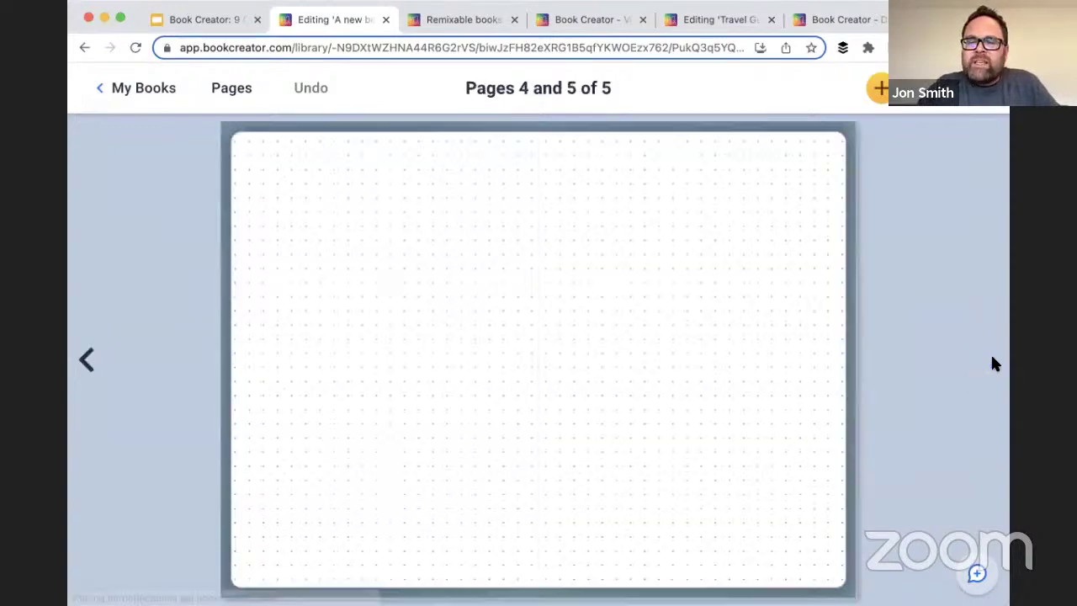
Add a green Section Intro spread after pages 4 and 5 of the notebook
click(988, 363)
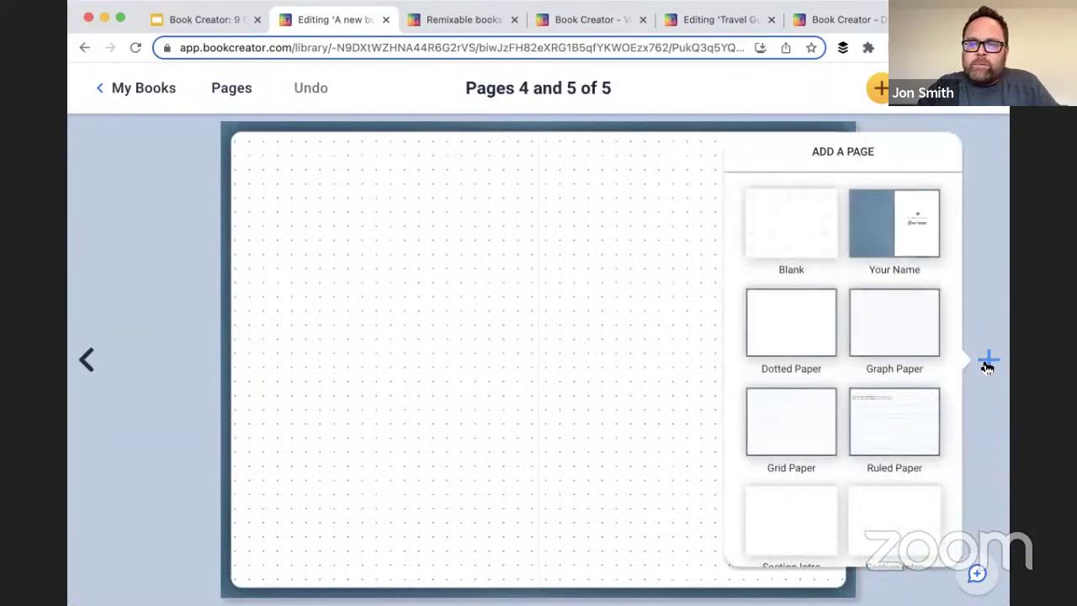
scroll(848, 377, down, 1)
scroll(848, 377, up, 1)
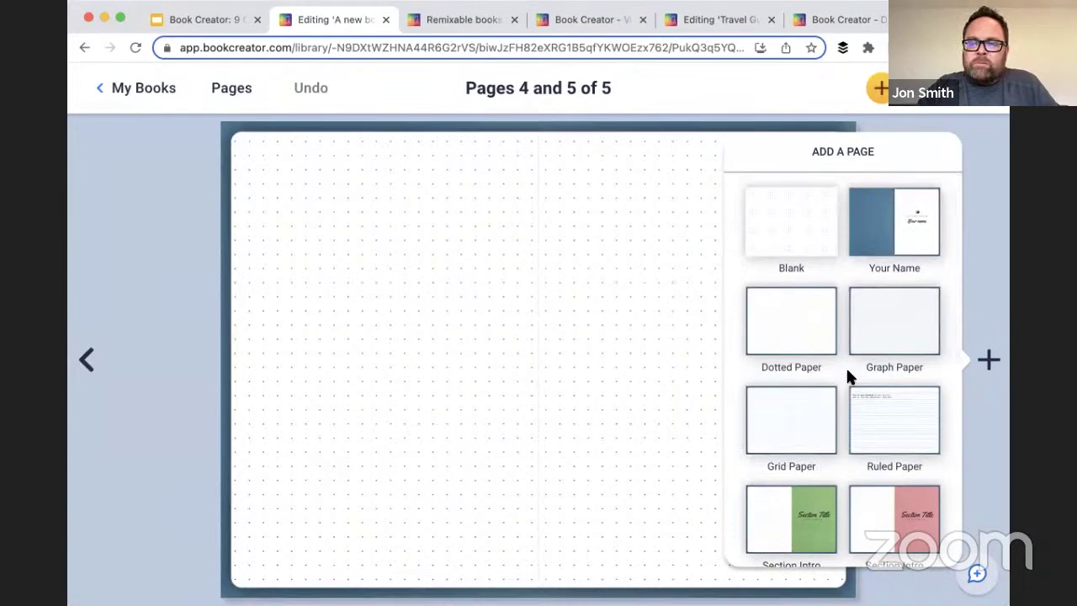
scroll(846, 373, down, 2)
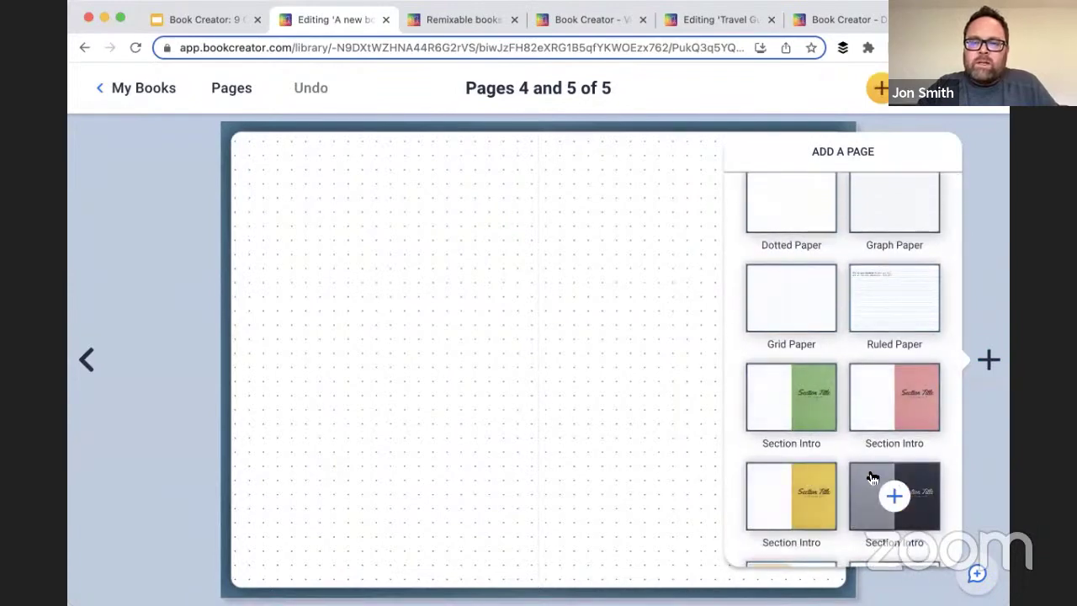
scroll(888, 492, down, 2)
scroll(872, 476, down, 1)
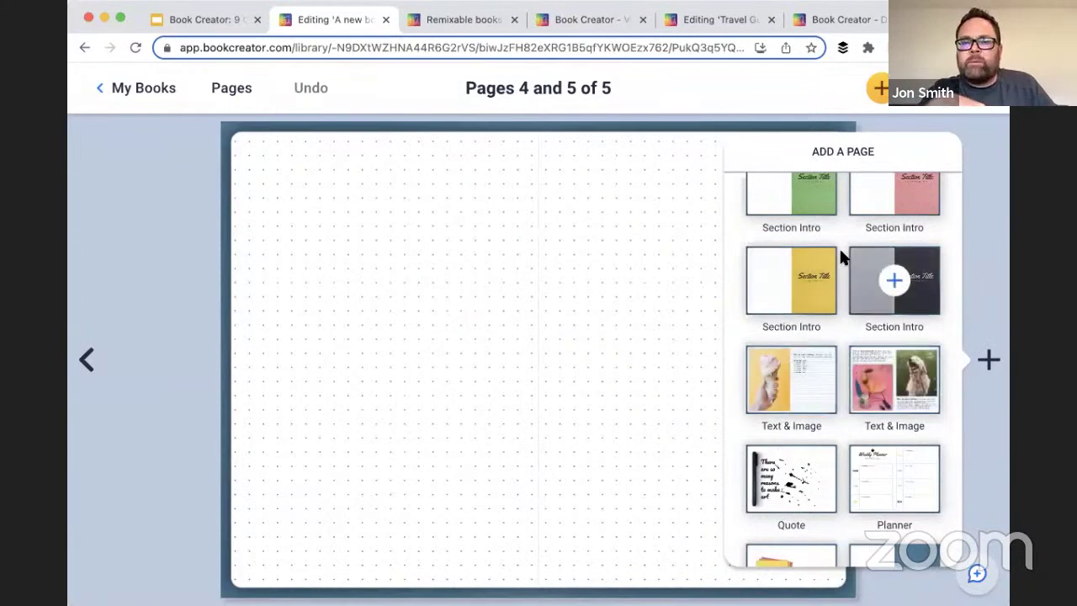
click(792, 191)
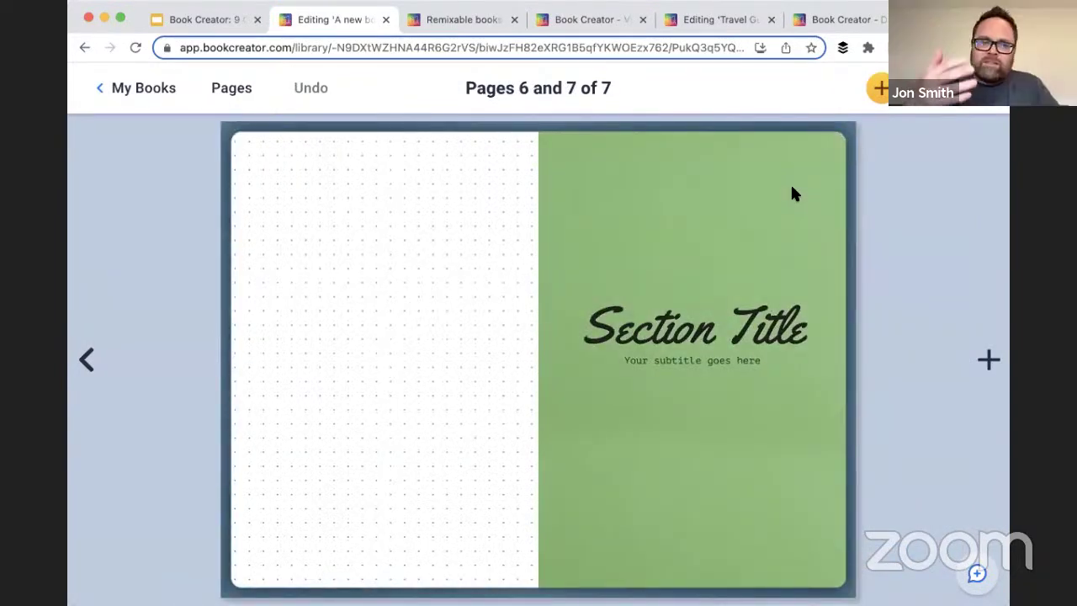
Unlock the Section Title text on the green page and show its text editor
click(675, 318)
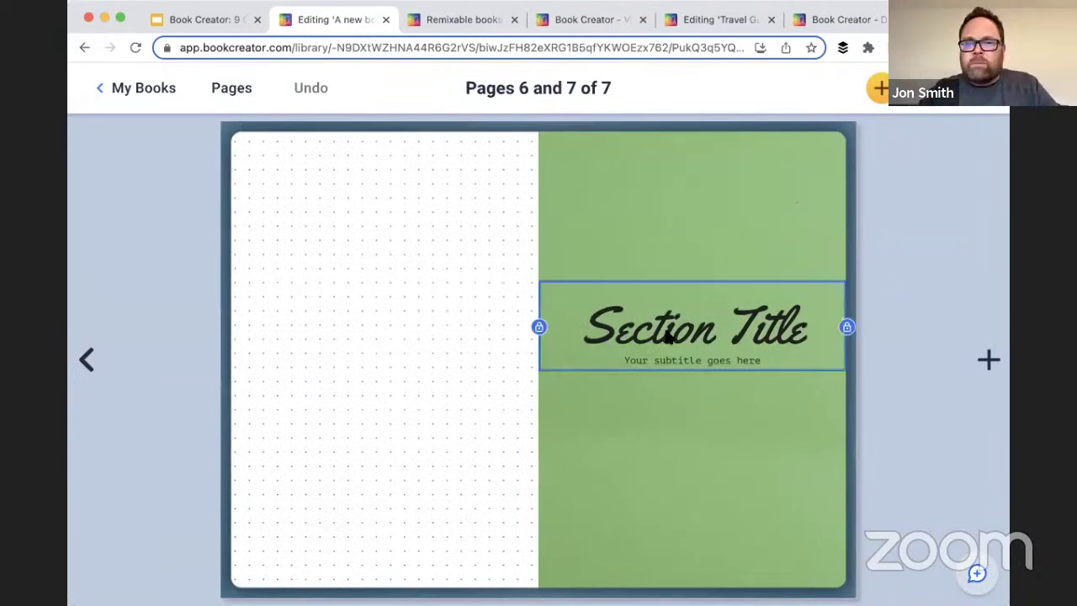
click(921, 87)
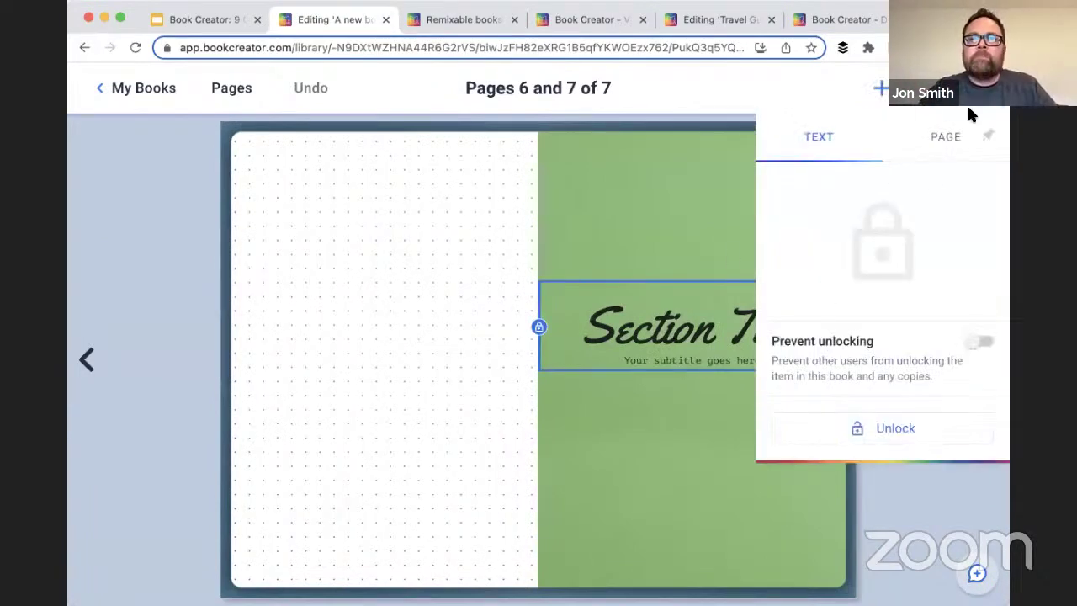
click(850, 428)
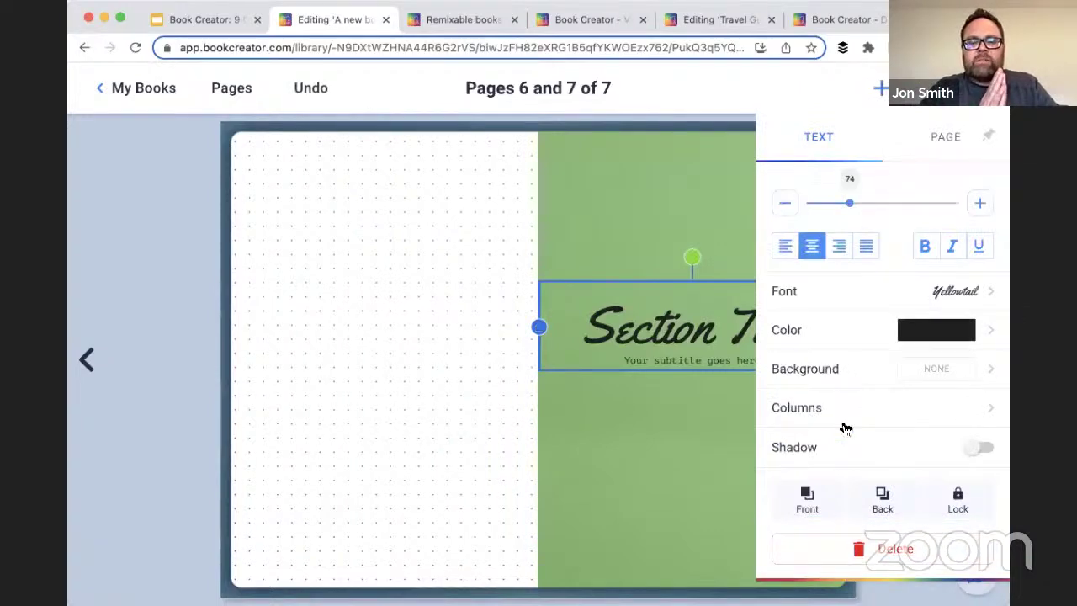
double_click(693, 303)
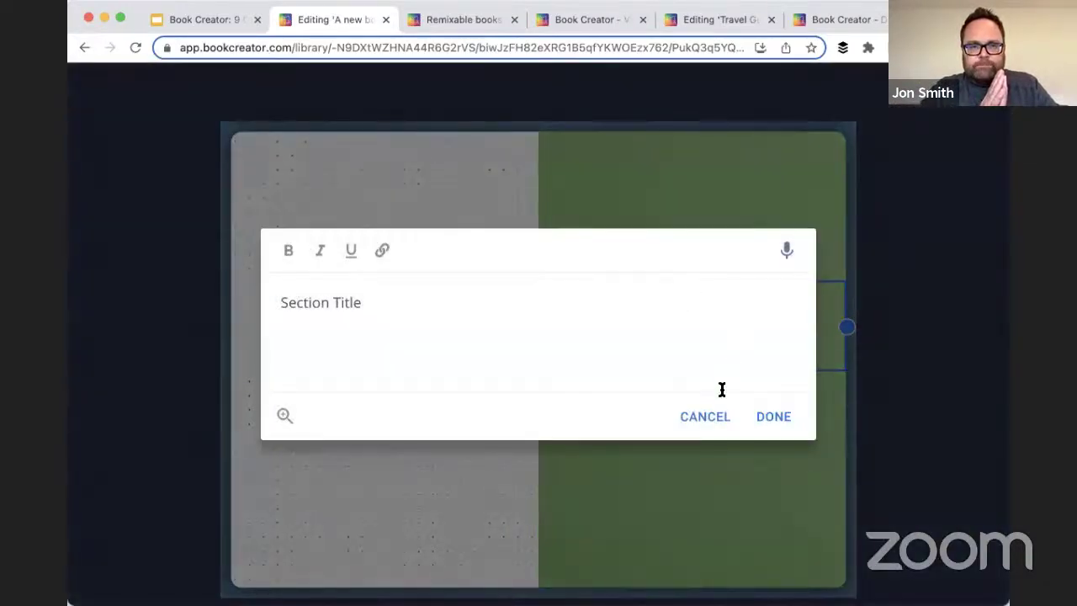
click(766, 418)
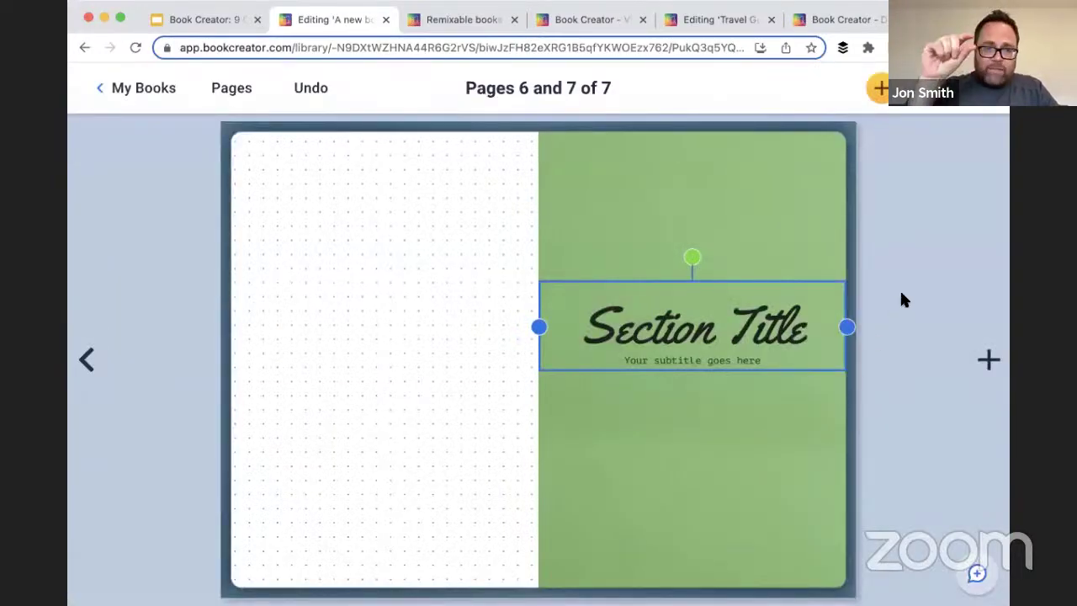
Add a Normal text box reading "Math Section" to pages 4 and 5 of the notebook
click(233, 88)
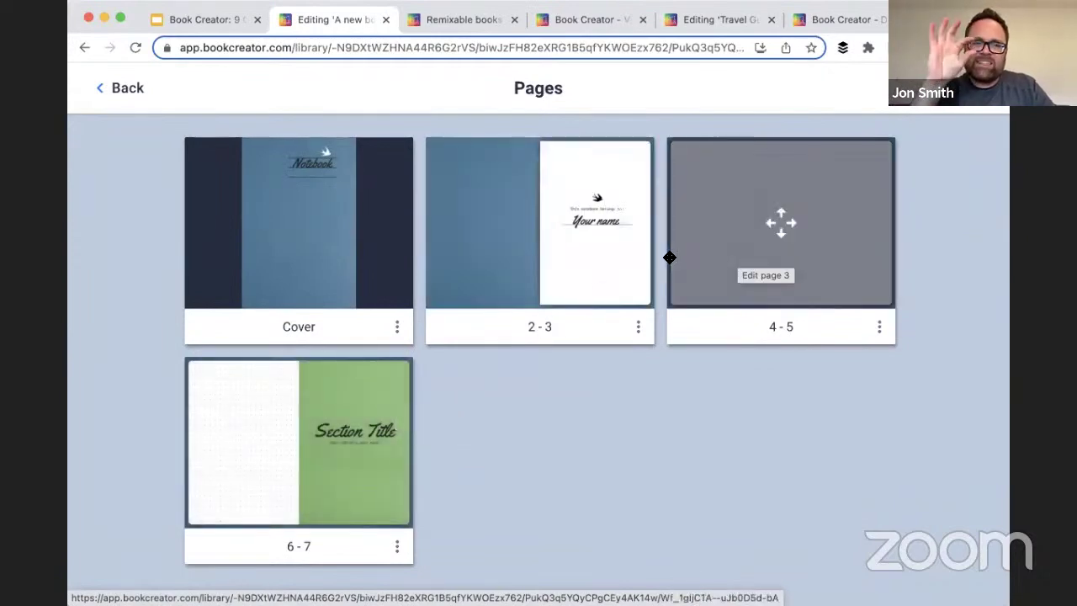
click(730, 257)
click(880, 87)
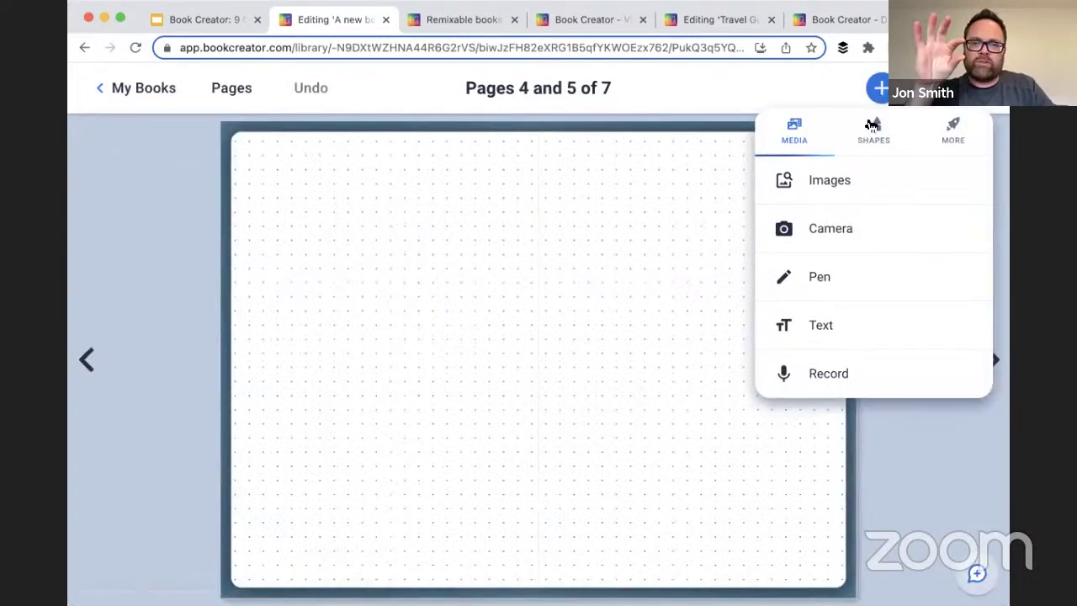
click(821, 323)
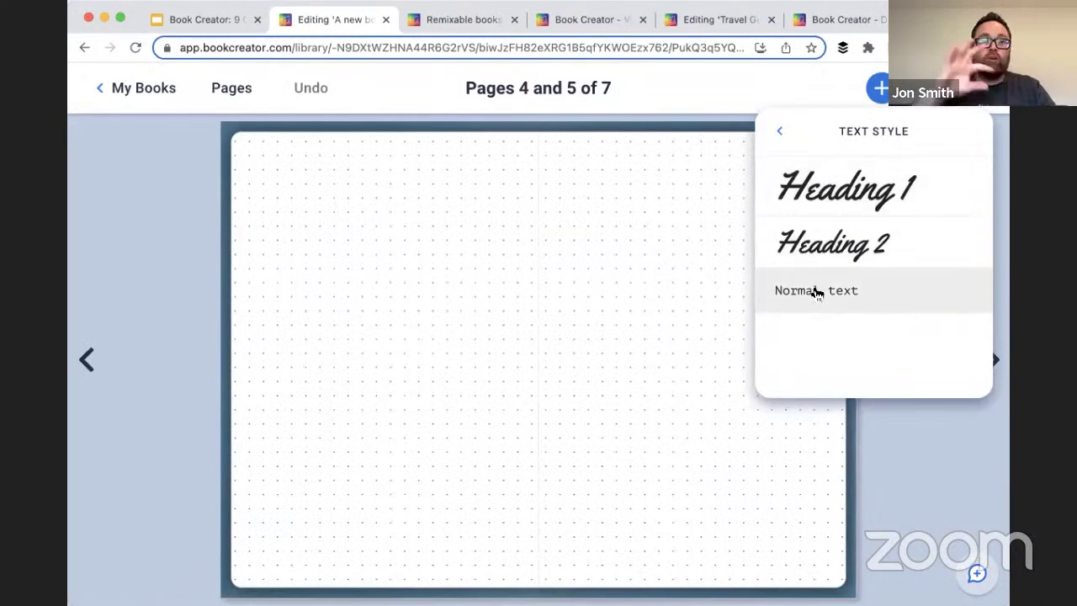
click(819, 291)
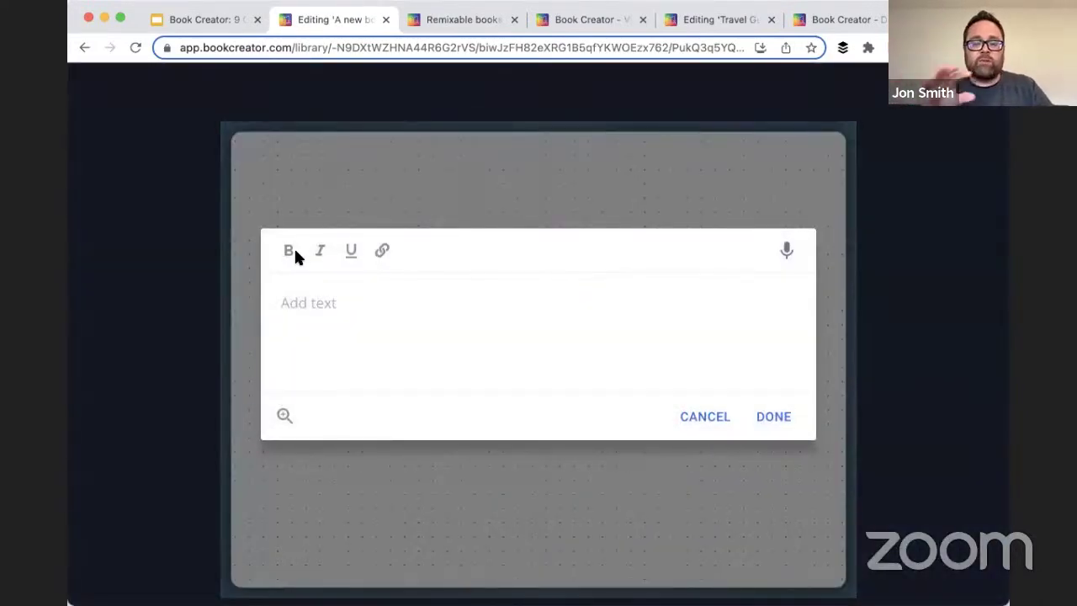
text(Math Section)
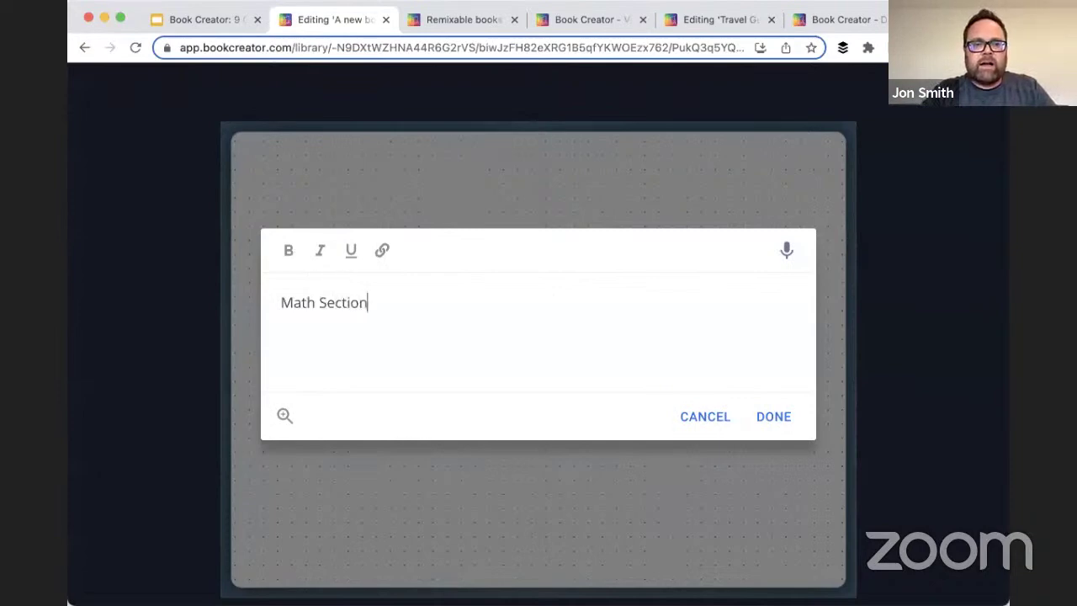
Link the Math Section text to page 5 and place it near the upper-left corner of page 4
triple_click(298, 305)
click(382, 251)
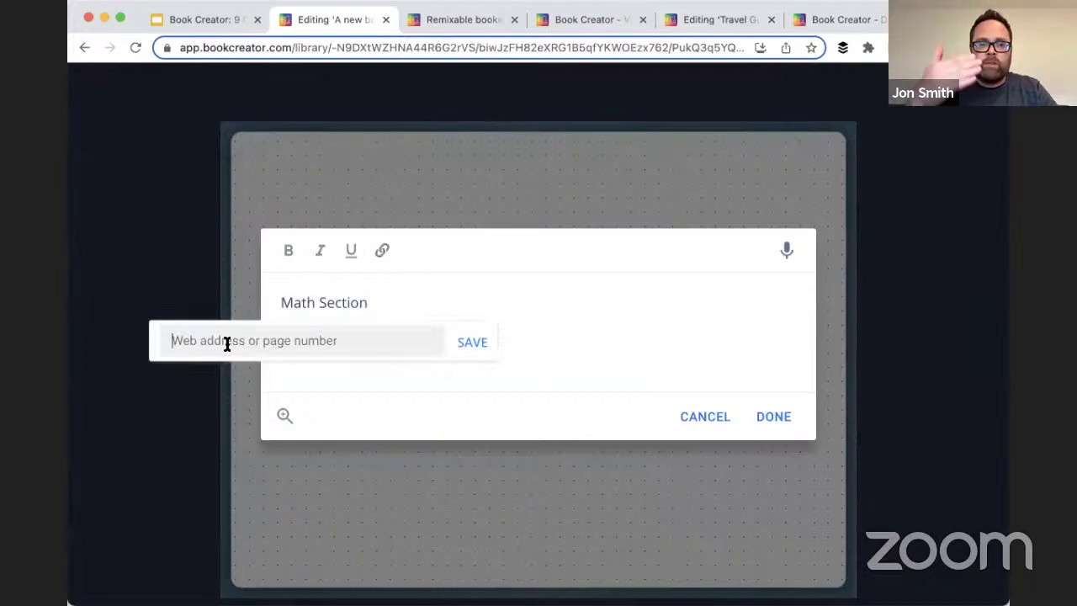
text(5)
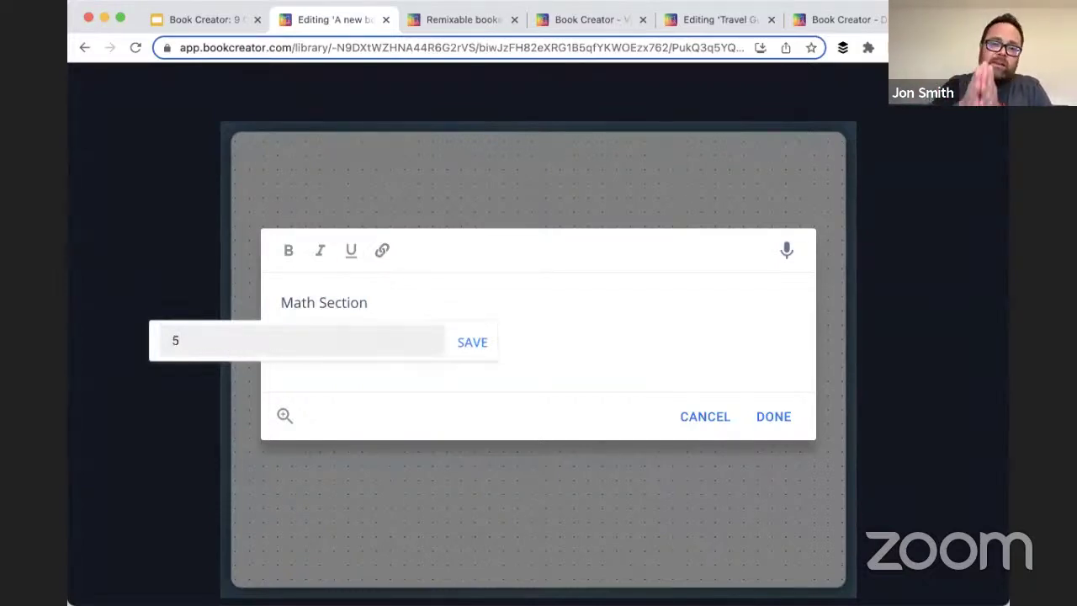
click(468, 343)
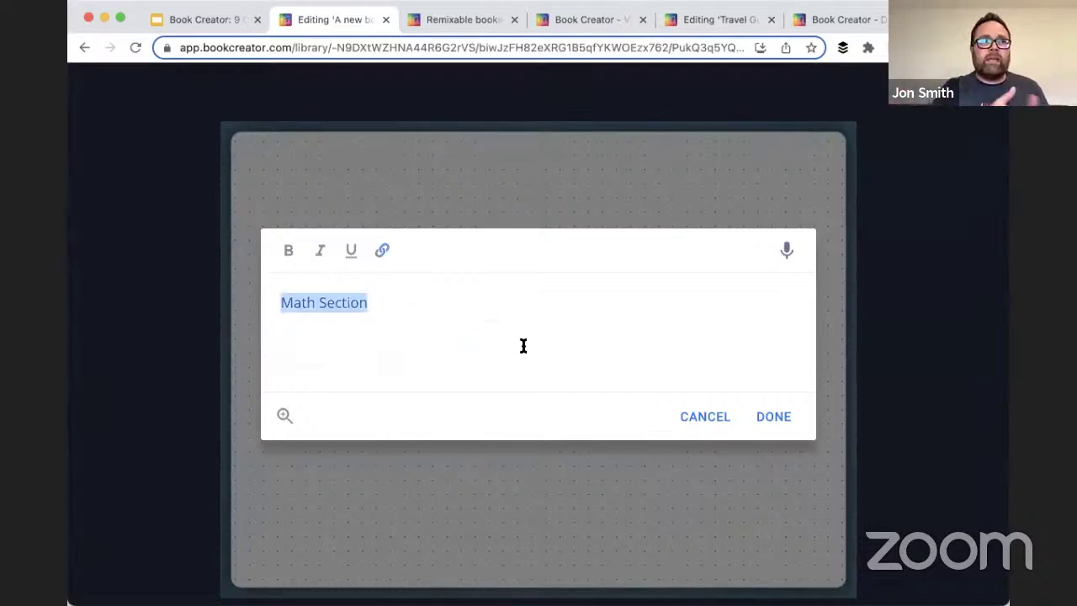
click(772, 417)
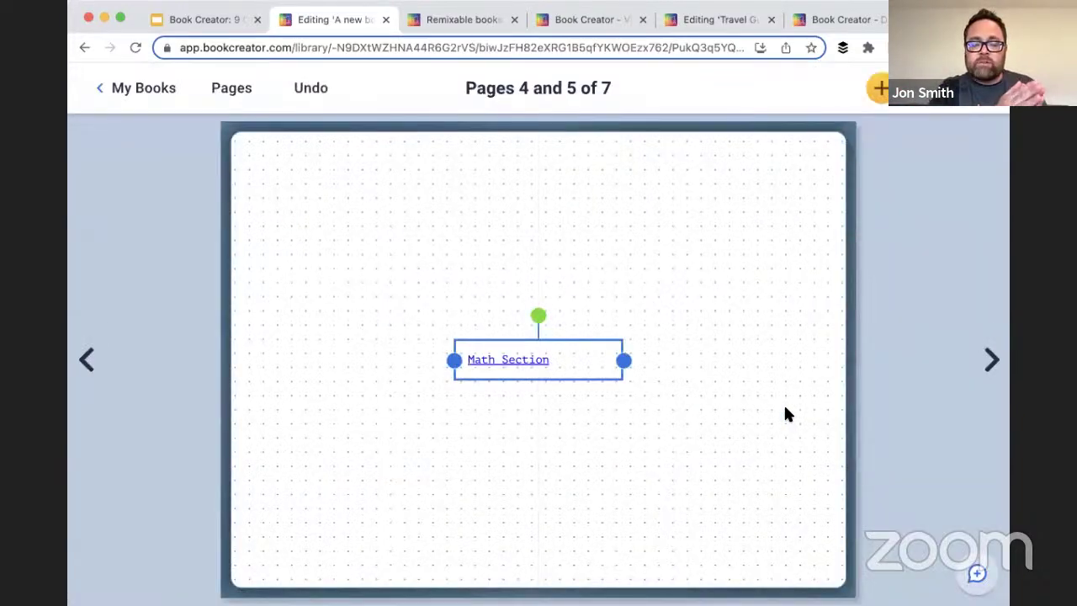
drag(530, 375, 358, 213)
click(351, 269)
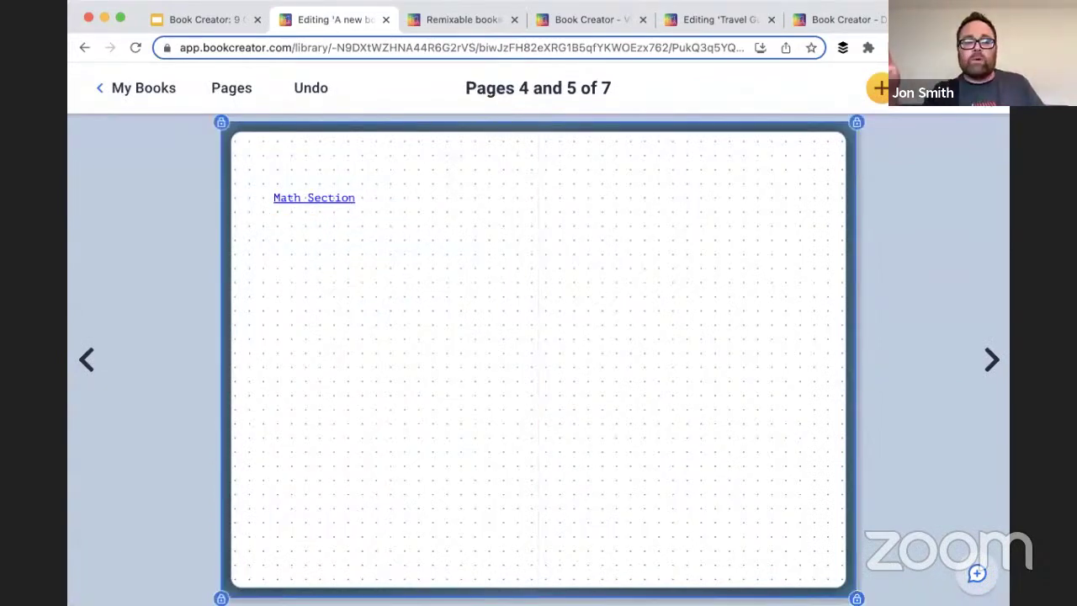
Preview the Math Section link in reading mode and check the page numbers in the page overview, returning to pages 4 and 5
click(946, 101)
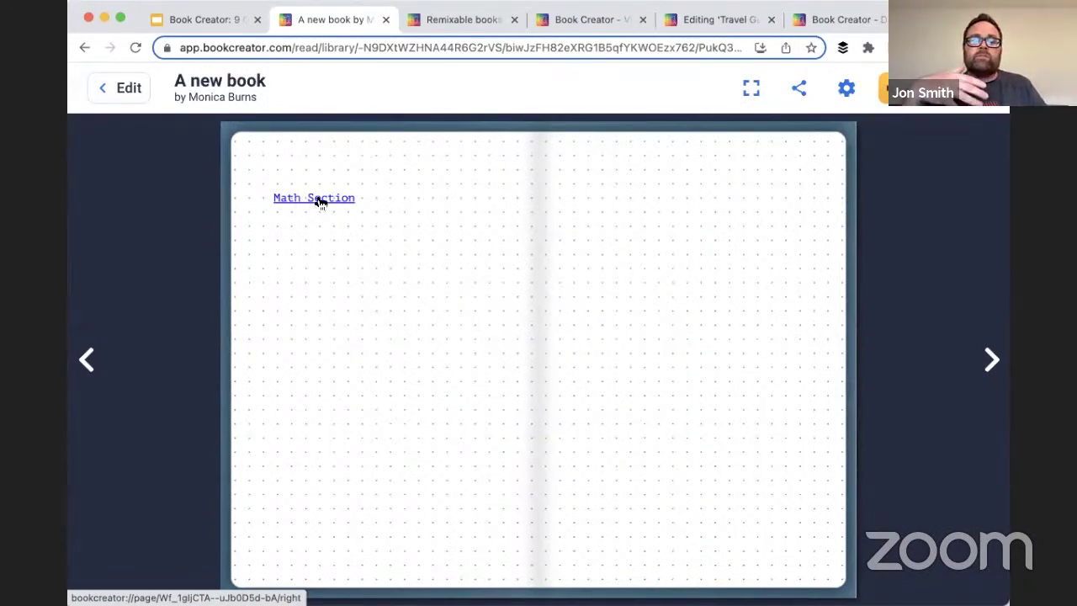
click(118, 84)
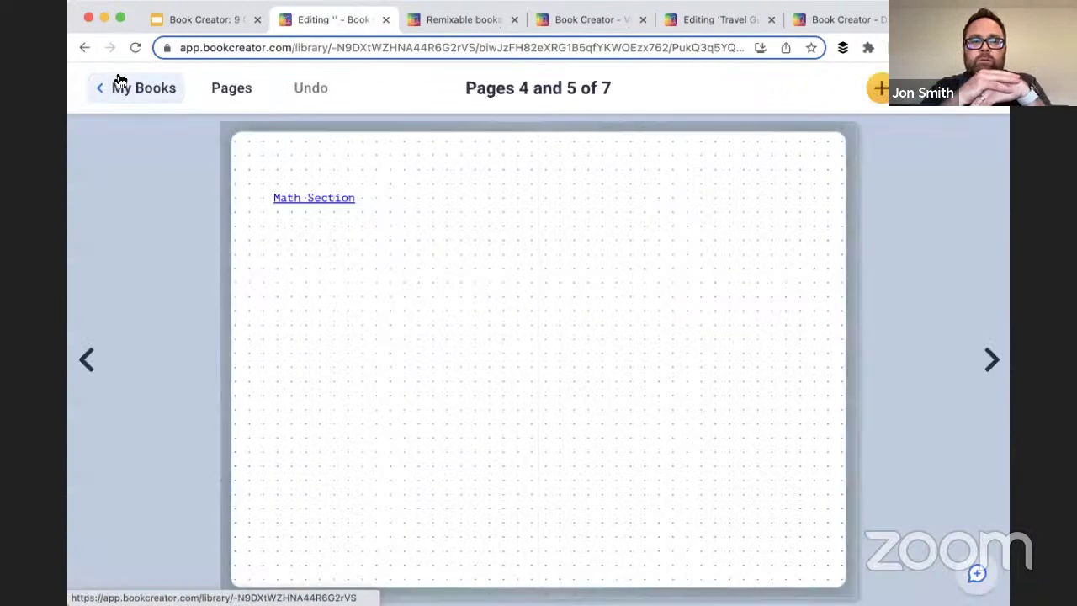
click(240, 86)
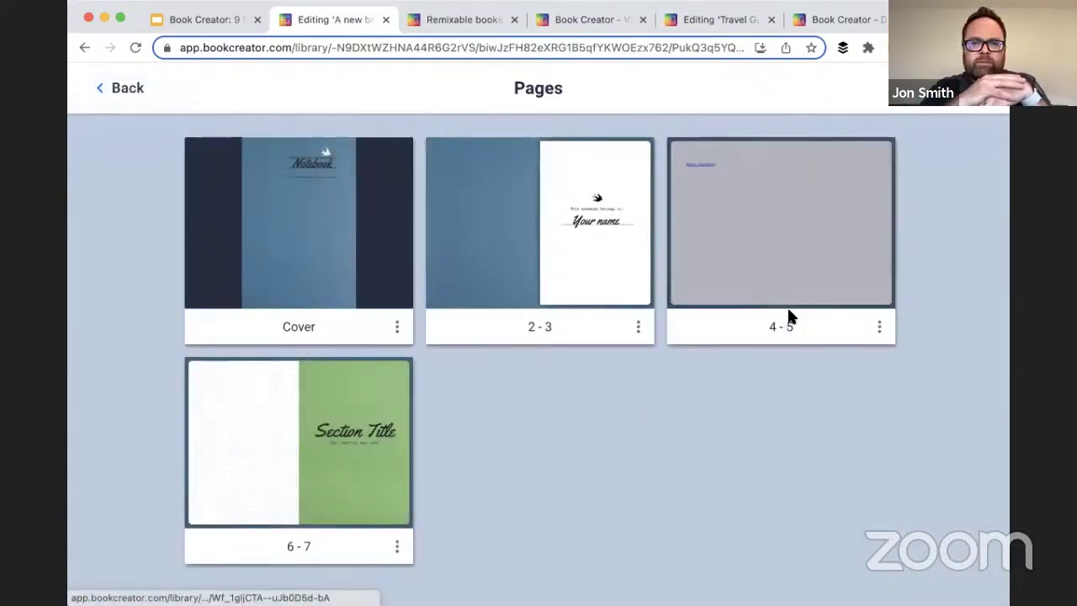
click(762, 228)
Change the link on the Math Section text so that it leads to page 7
click(308, 201)
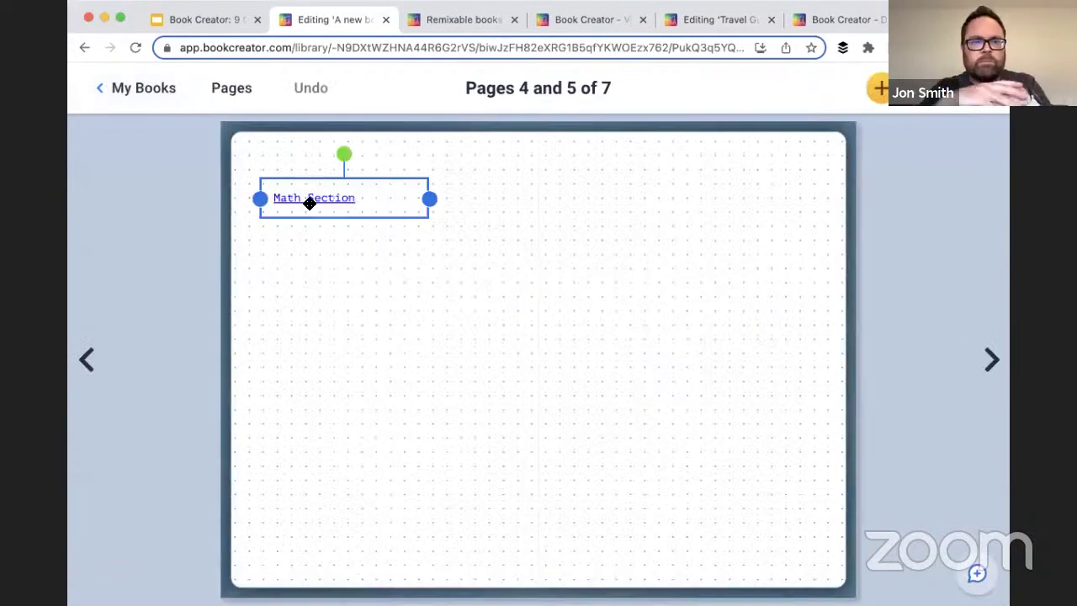
double_click(311, 199)
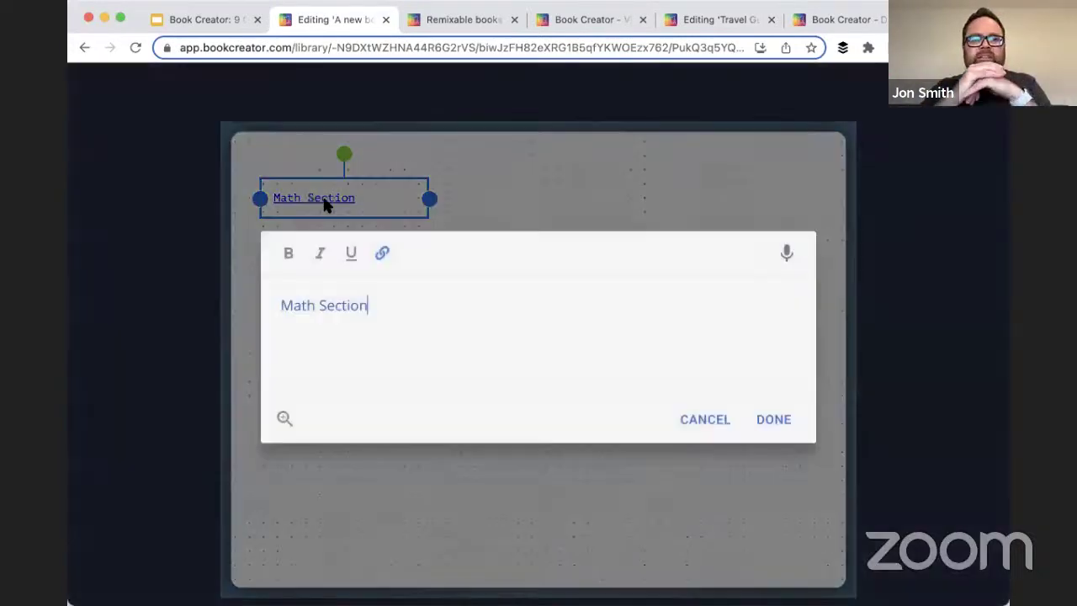
triple_click(346, 301)
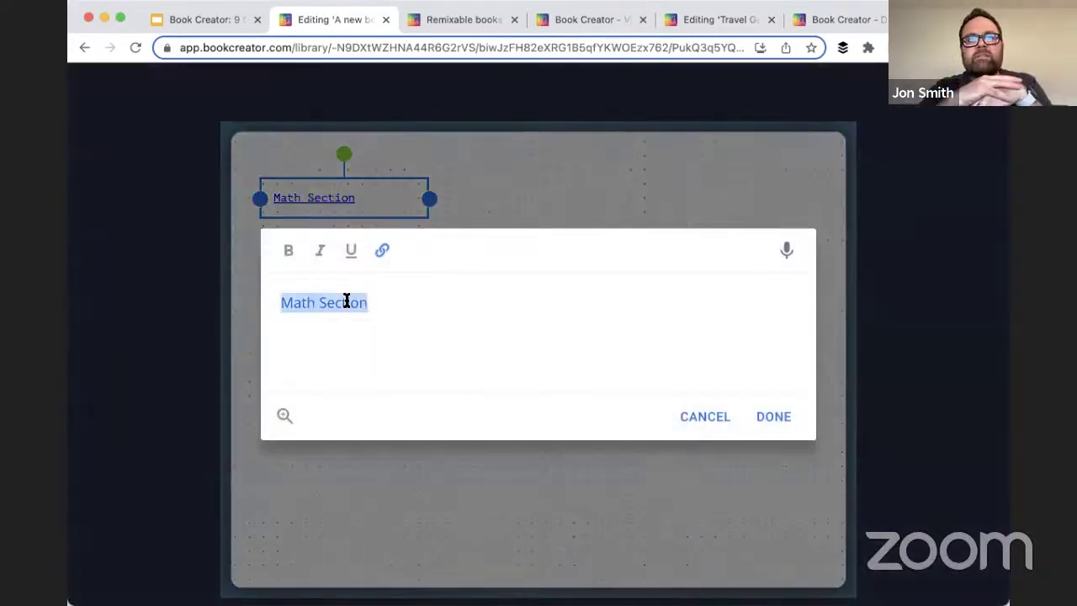
click(383, 253)
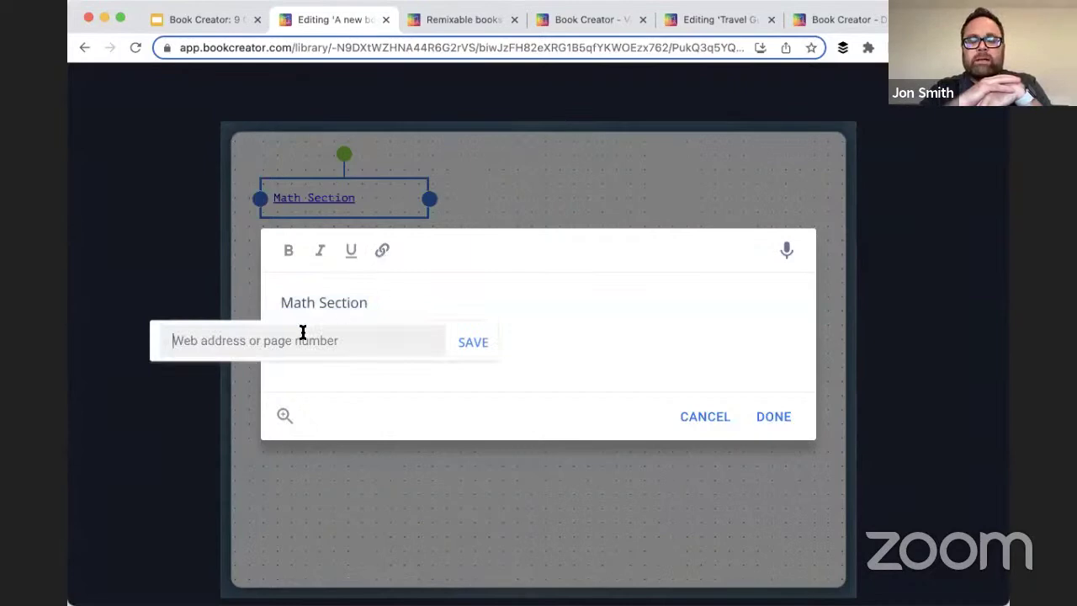
text(7)
click(473, 342)
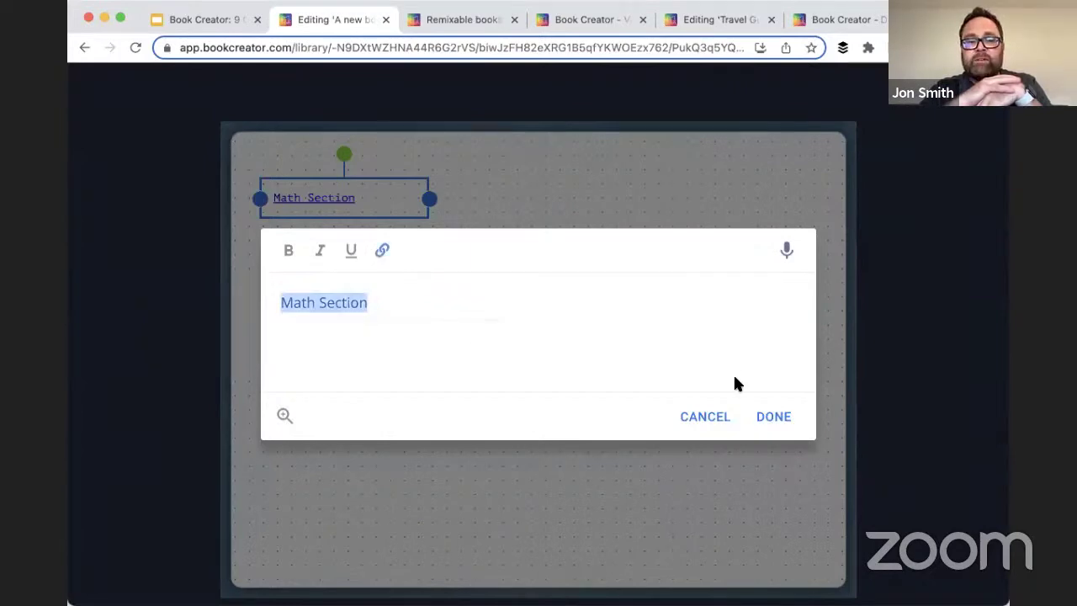
click(772, 416)
Follow the Math Section link in reading mode, then return to the All About Me DEMO 8.22 library
click(915, 87)
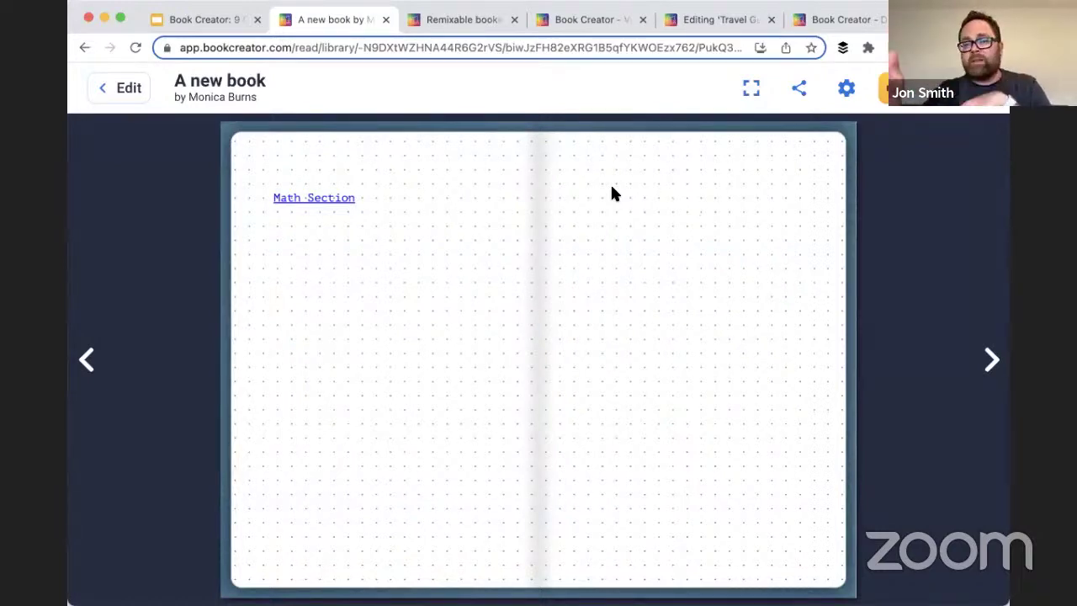
click(310, 199)
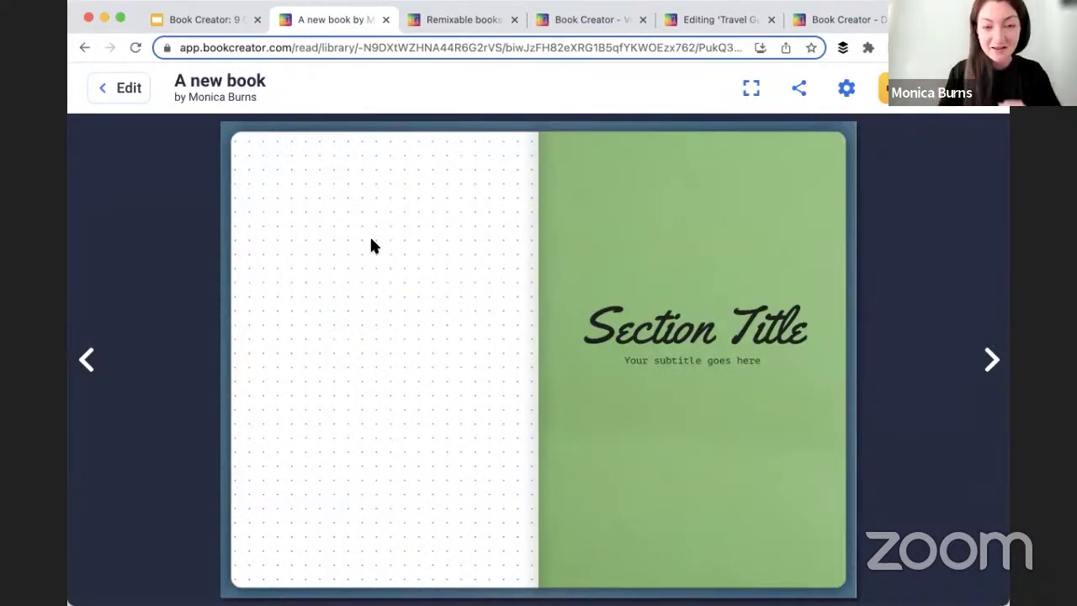
click(126, 89)
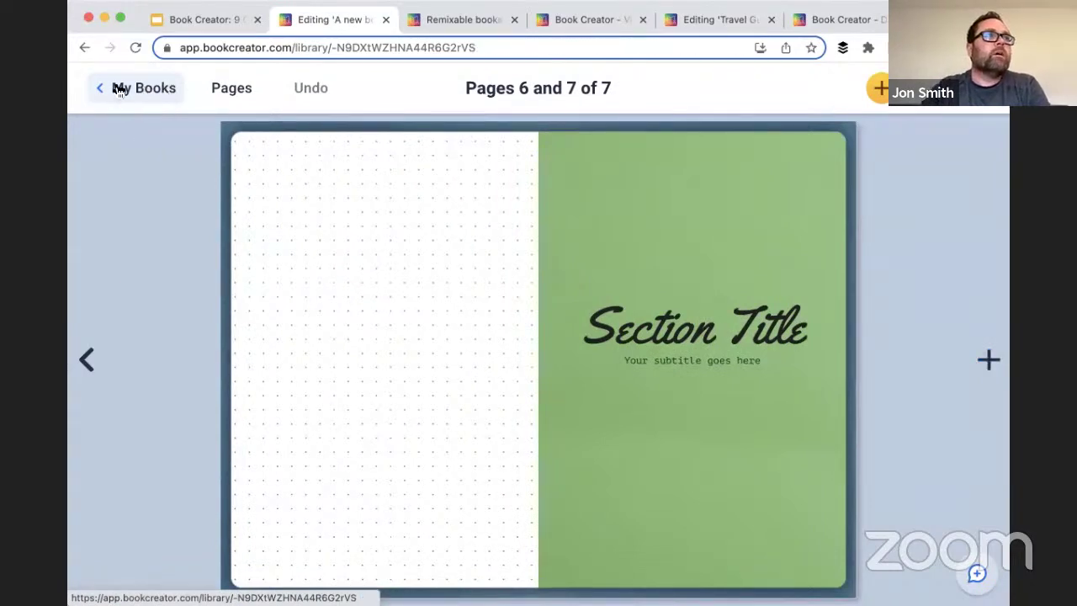
click(120, 88)
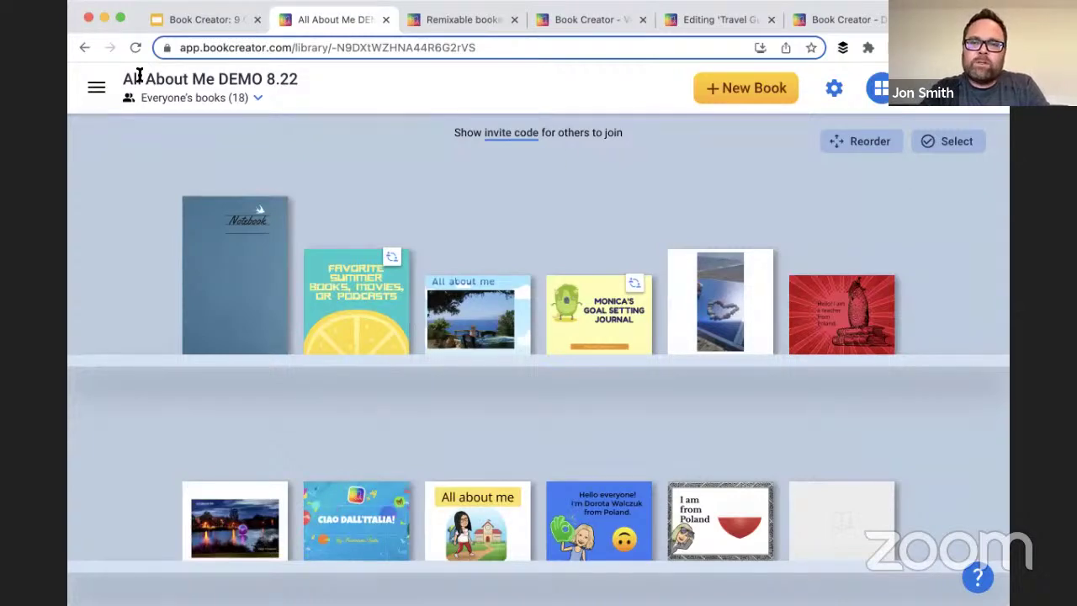
Look at the archive option for the All About Me DEMO 8.22 library on the Teacher Dashboard and reopen the library
click(92, 89)
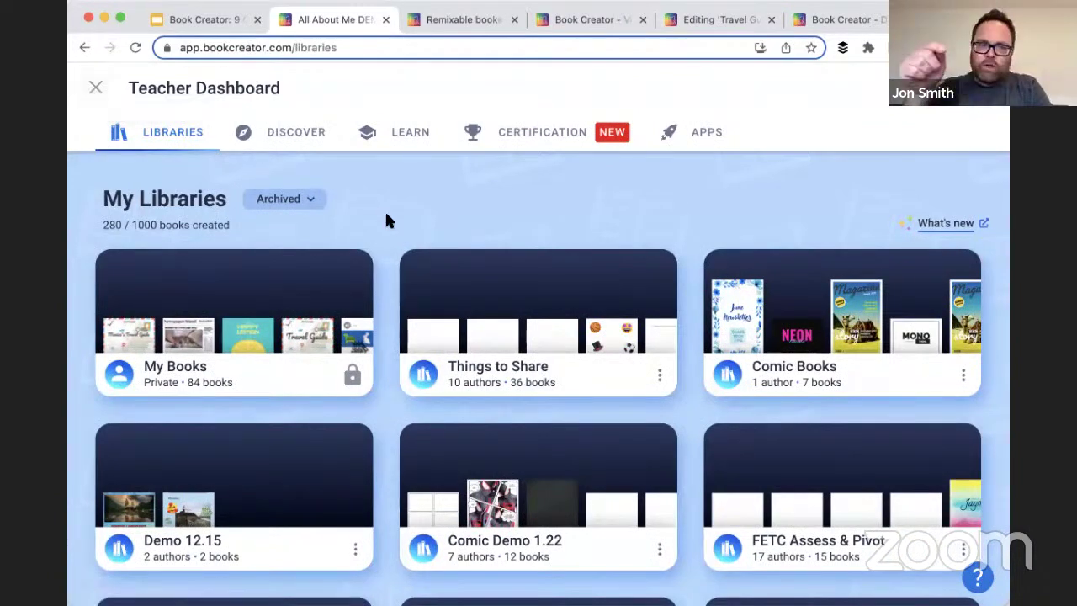
scroll(386, 220, down, 10)
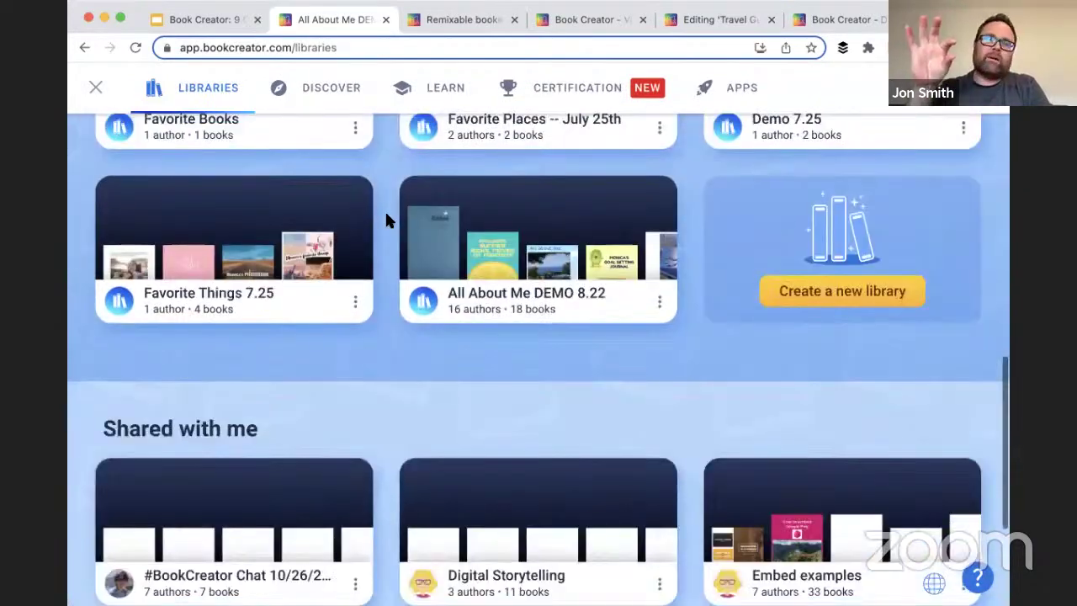
click(660, 301)
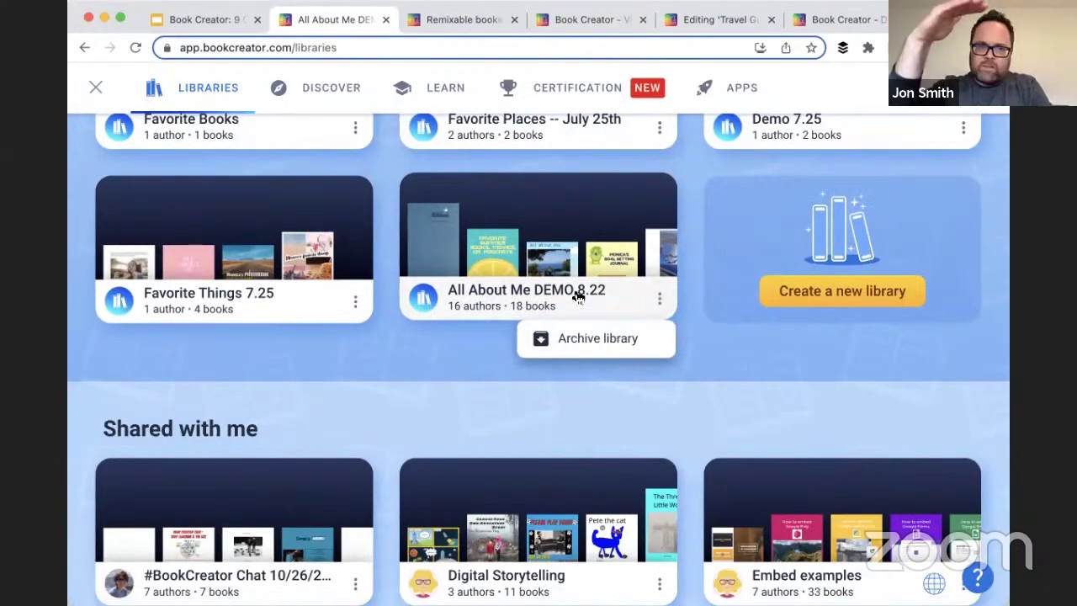
click(572, 303)
Display the library's invite code, close it and briefly show the webinar title slide
click(519, 132)
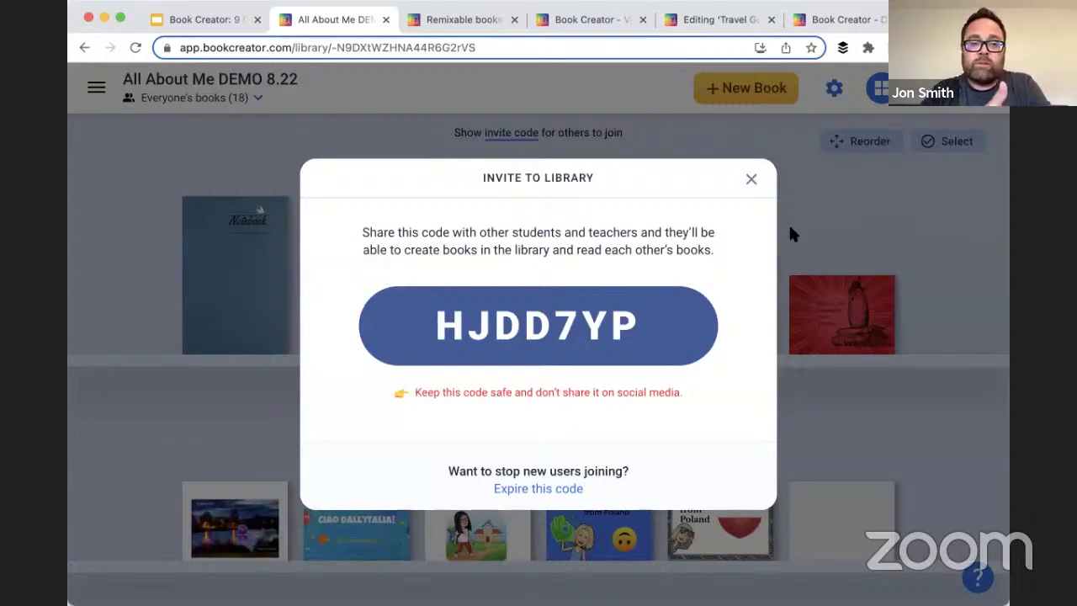
click(750, 178)
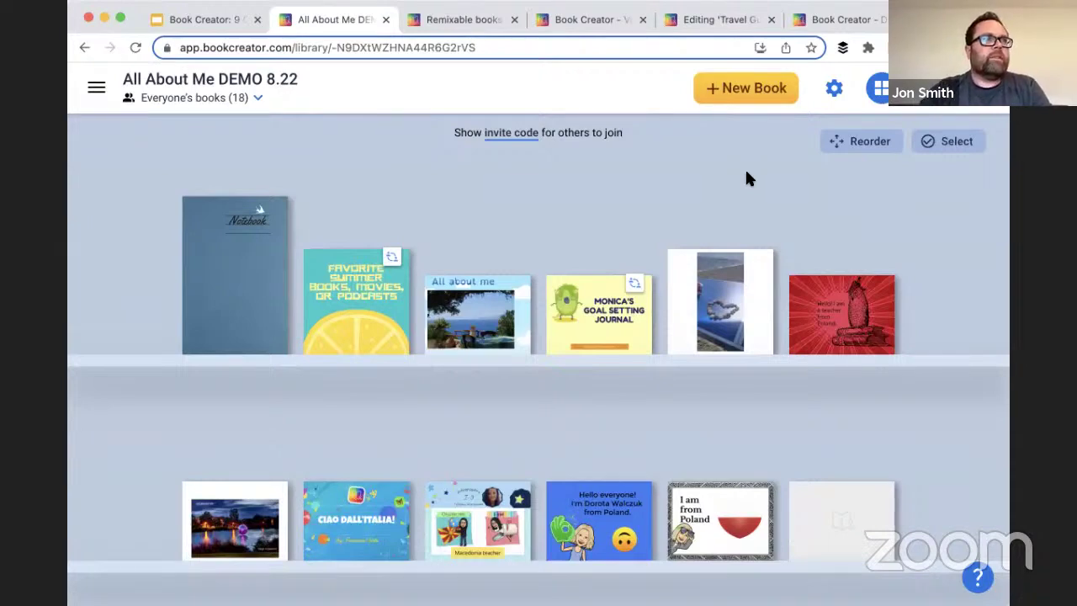
click(194, 19)
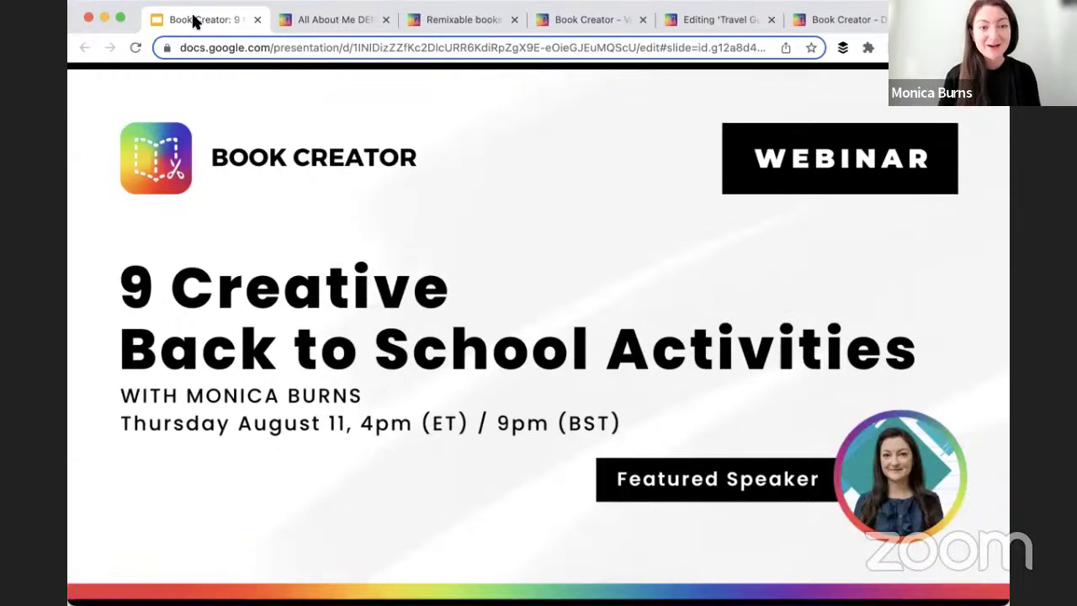
click(308, 20)
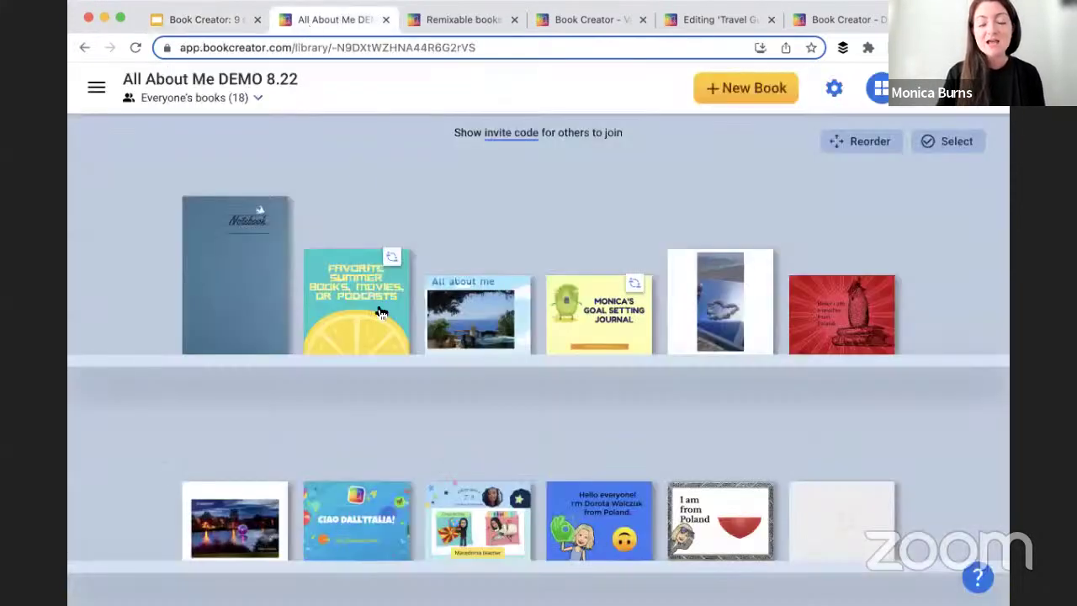
Examine the sharing options for the Notebook book and switch to the webinar title slide in Google Slides
mouse_move(444, 318)
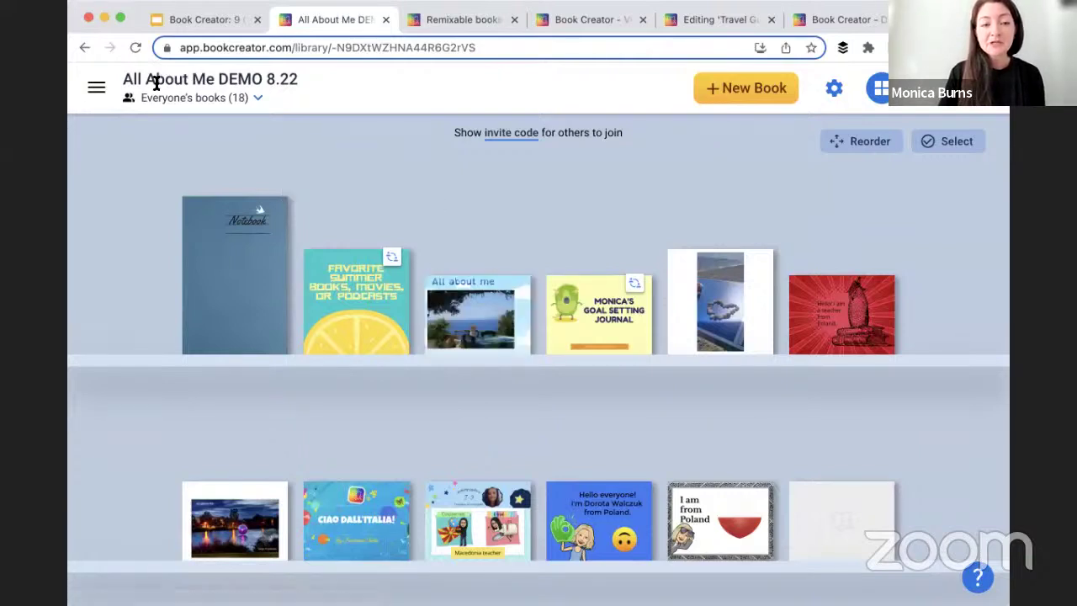
click(235, 275)
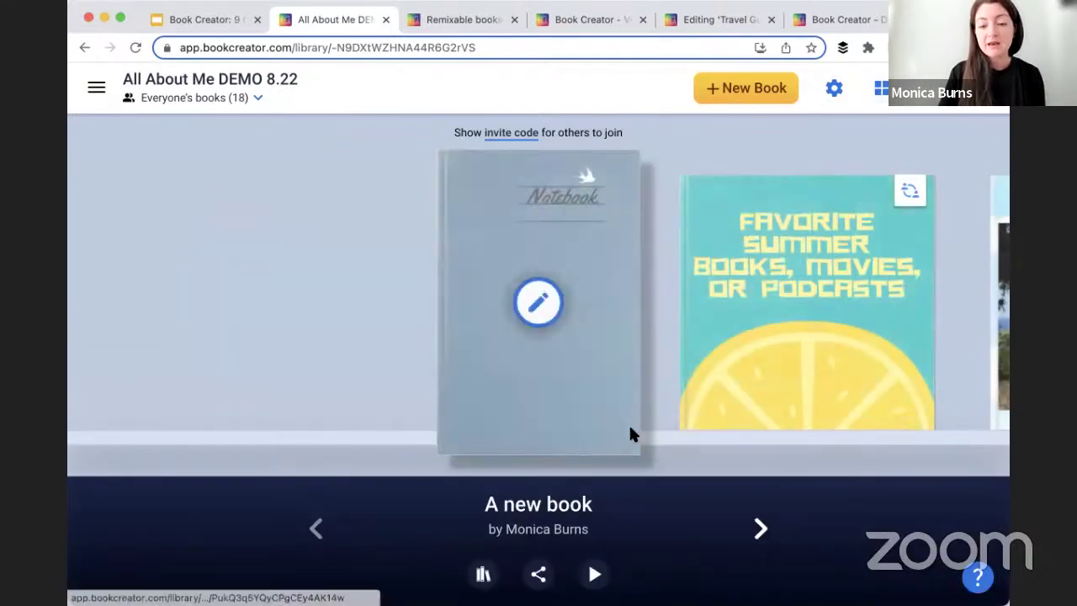
click(538, 574)
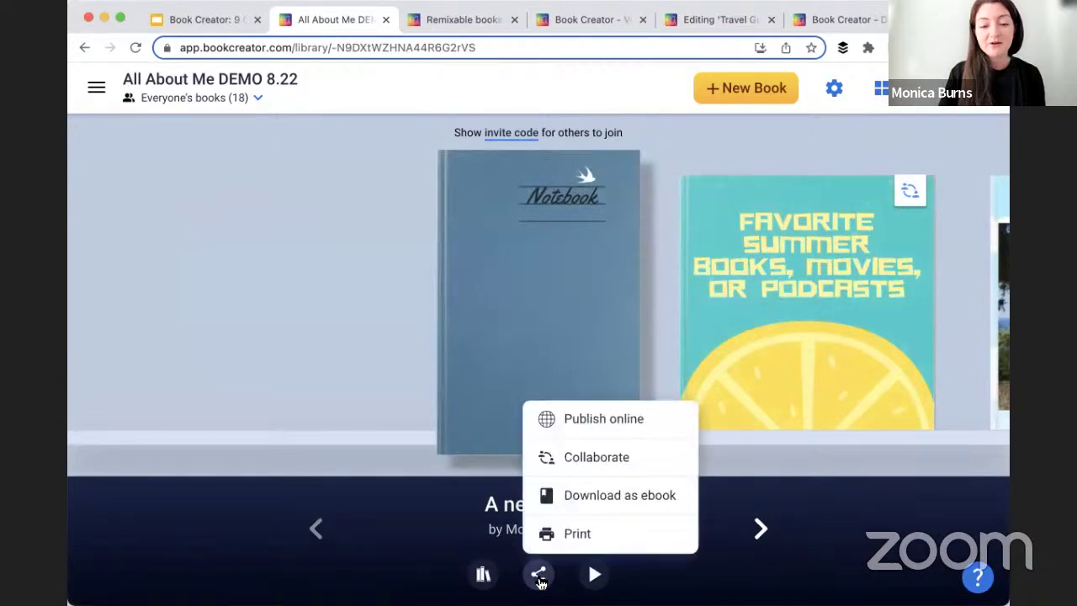
click(484, 576)
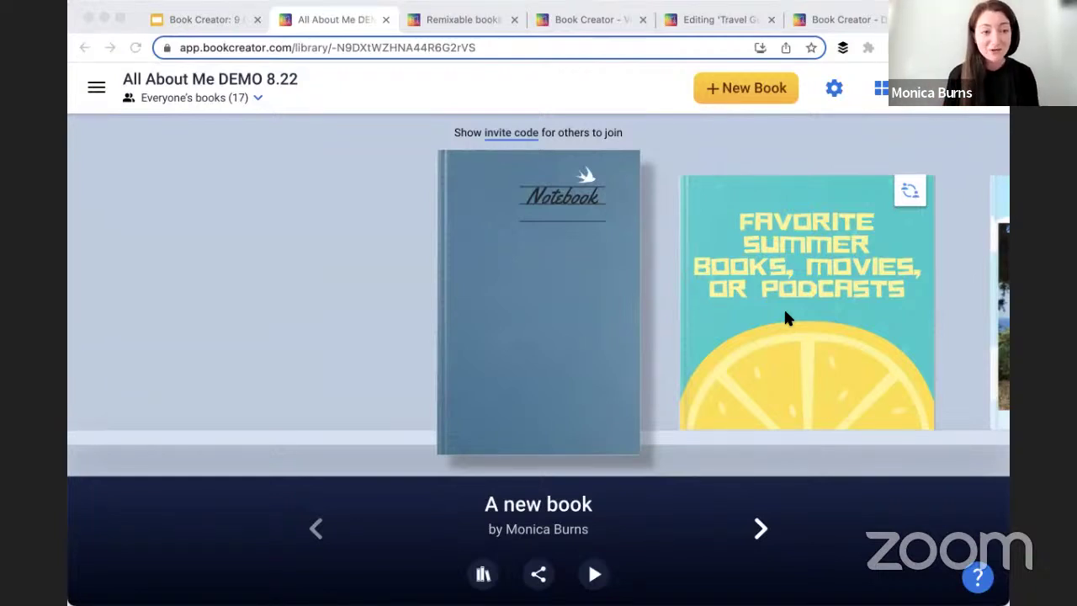
click(688, 163)
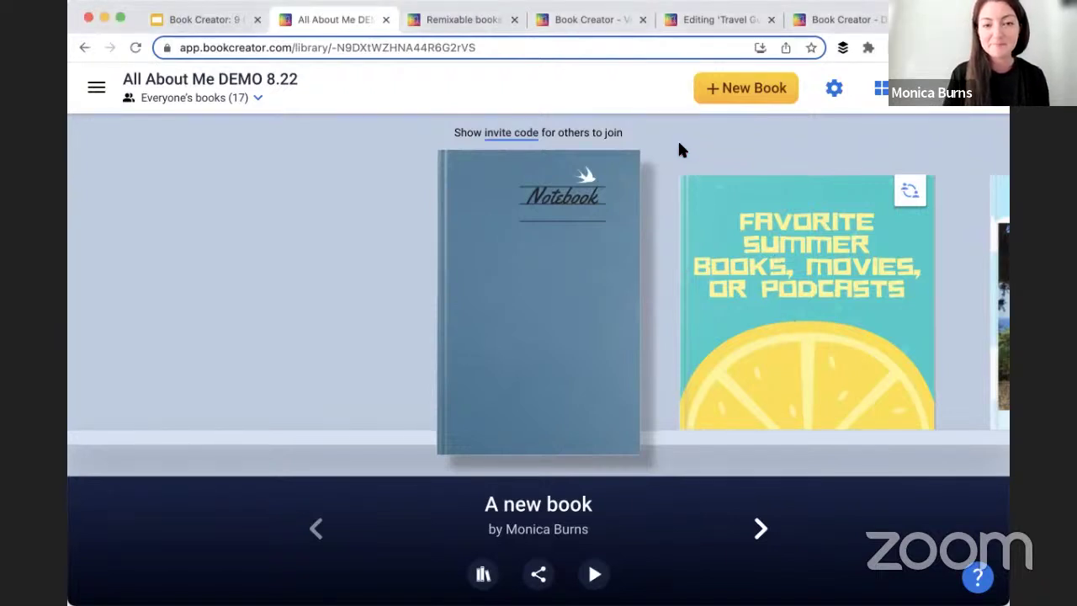
click(186, 25)
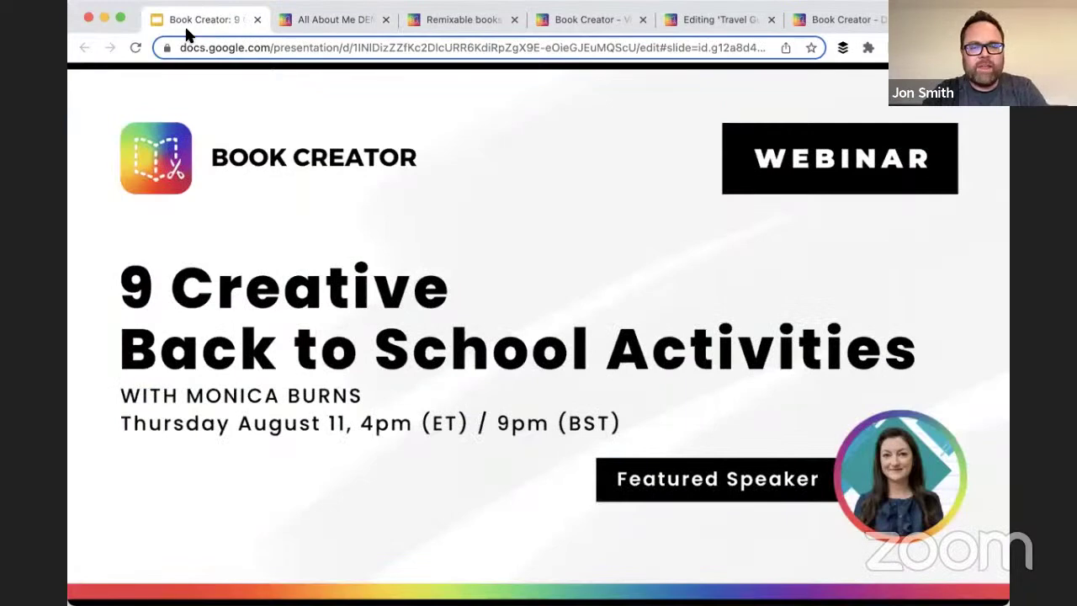